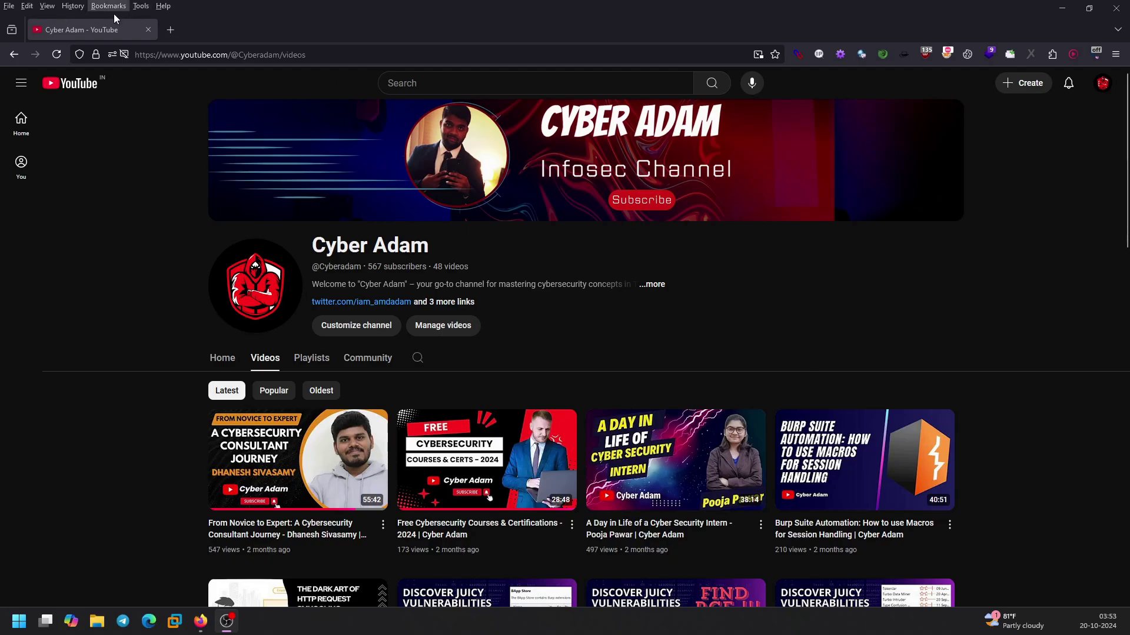
# - Open tryhackme.com in a new browser tab
pyautogui.click(176, 29)
pyautogui.write('tryhackm')
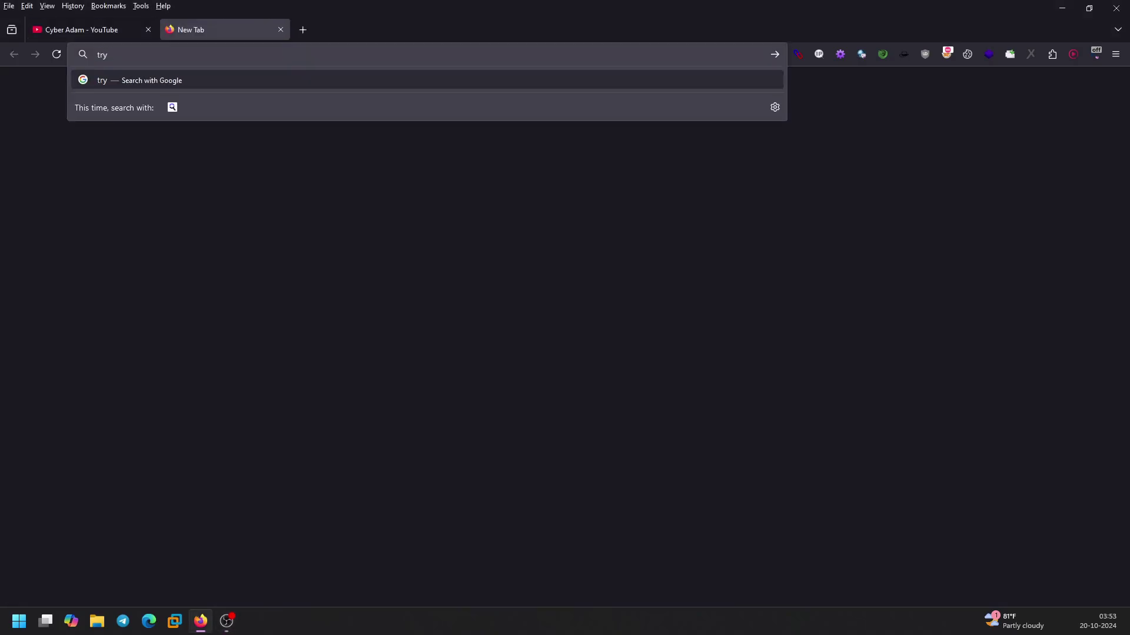
pyautogui.write('e.com')
pyautogui.press('Return')
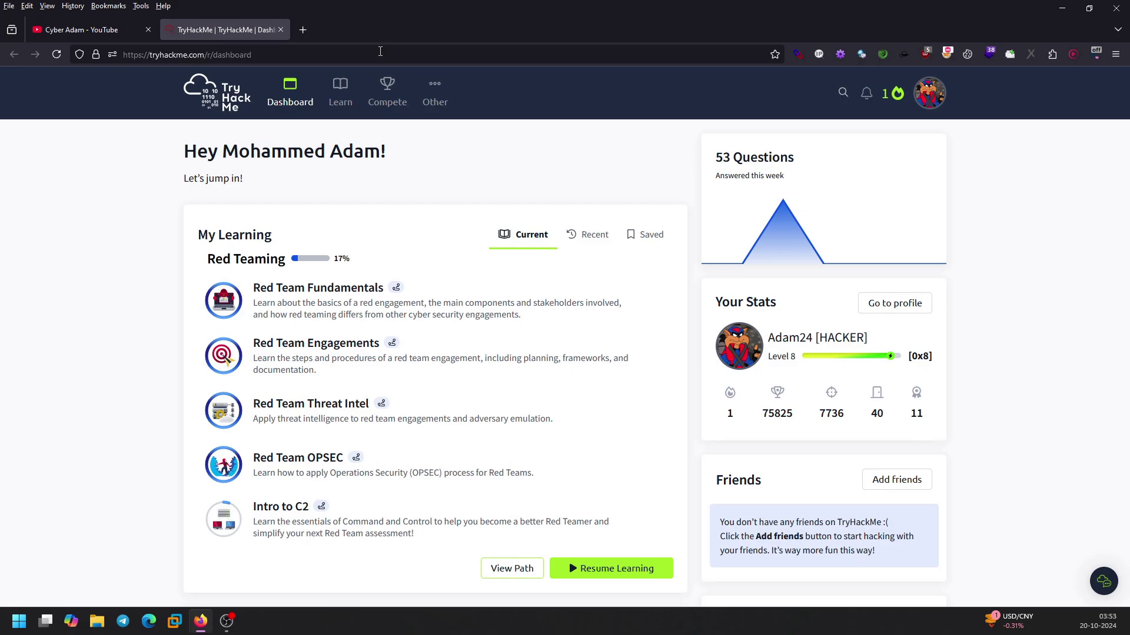
# - Look at the Learn page, and check the Red Teaming path under My Learning on the dashboard
pyautogui.click(341, 96)
pyautogui.click(381, 147)
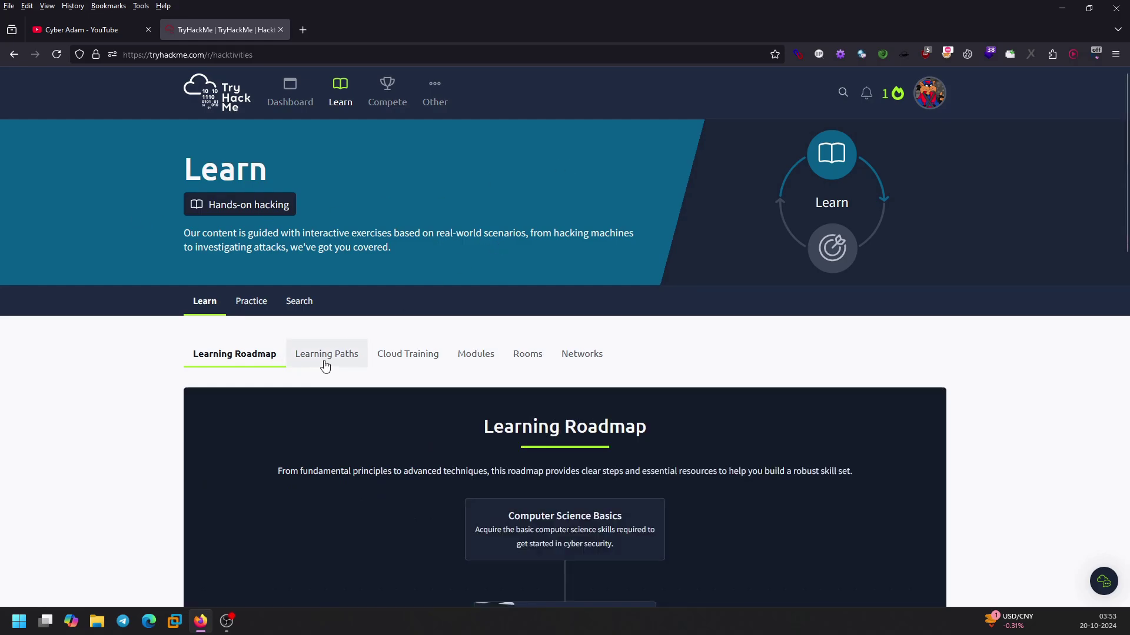
pyautogui.click(303, 103)
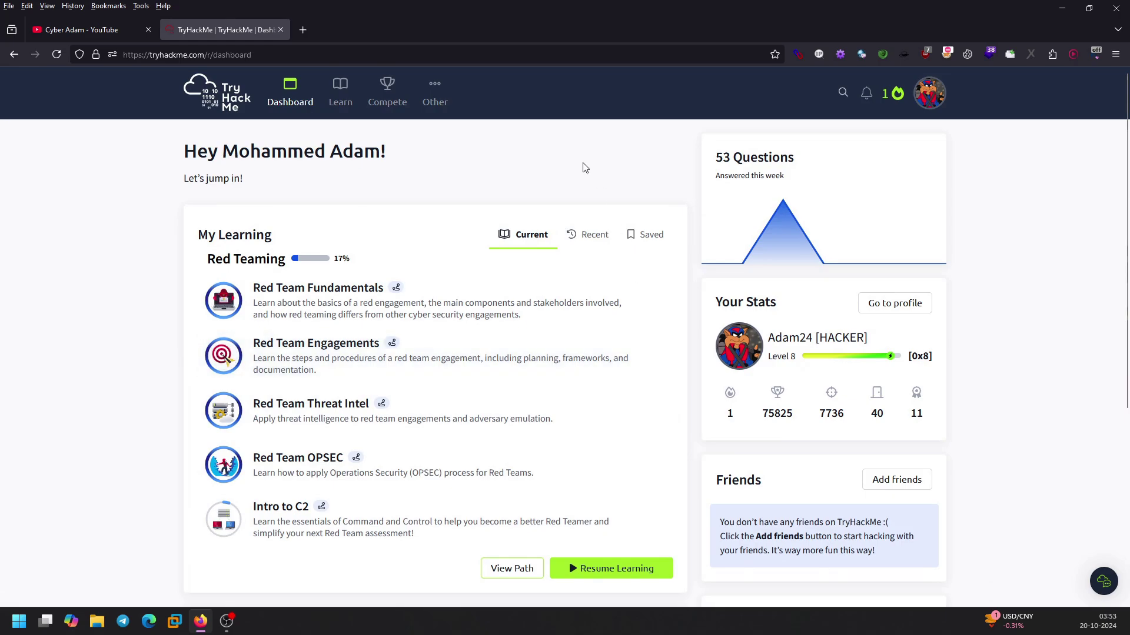
pyautogui.moveTo(212, 253); pyautogui.dragTo(283, 261)
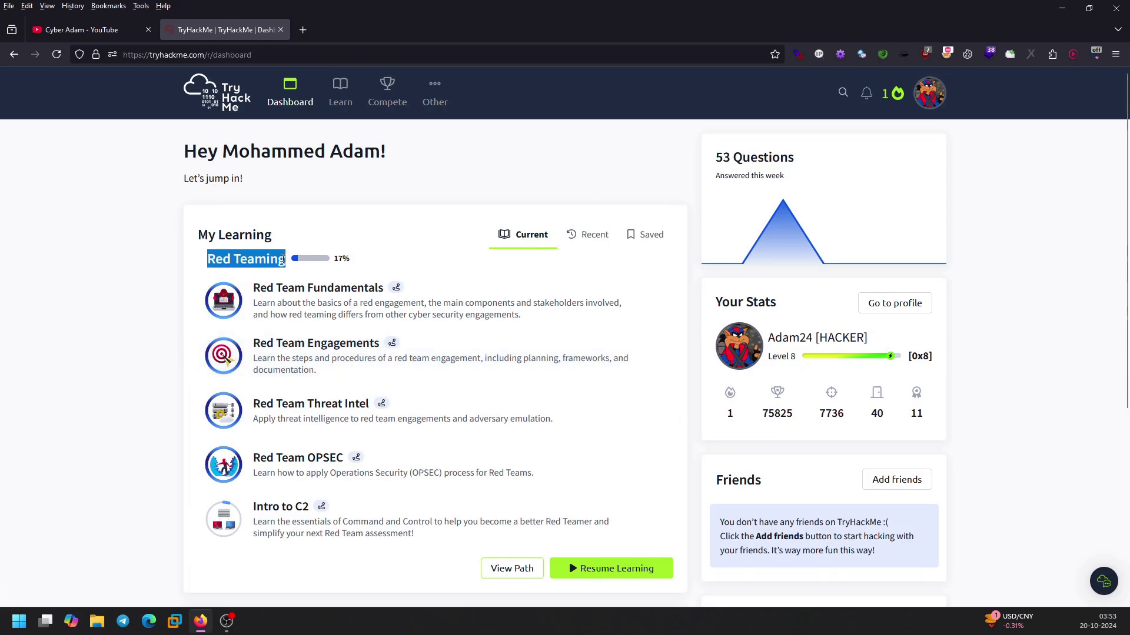
pyautogui.click(422, 217)
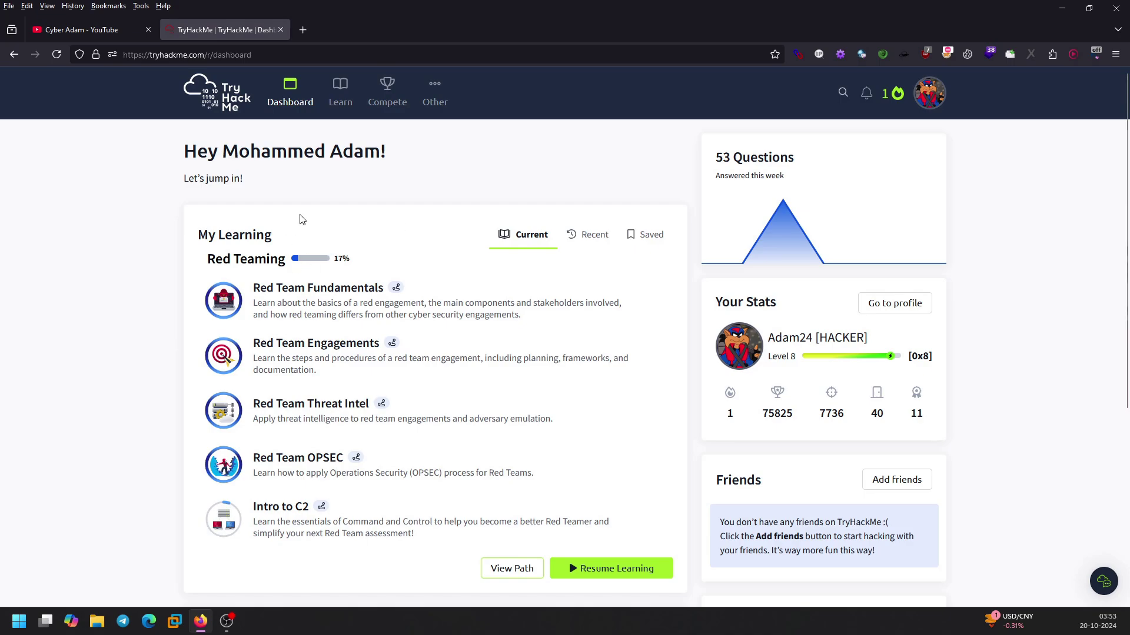
# - Open the Pre Security path from the Learning Paths on the Learn page
pyautogui.moveTo(340, 106)
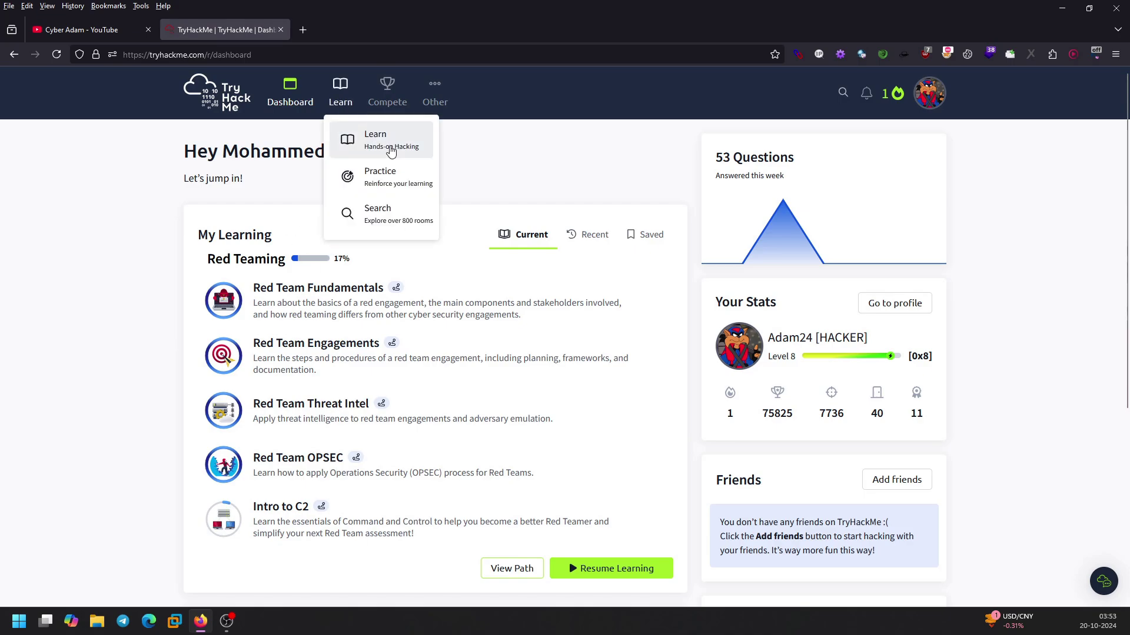
pyautogui.click(390, 149)
pyautogui.click(326, 354)
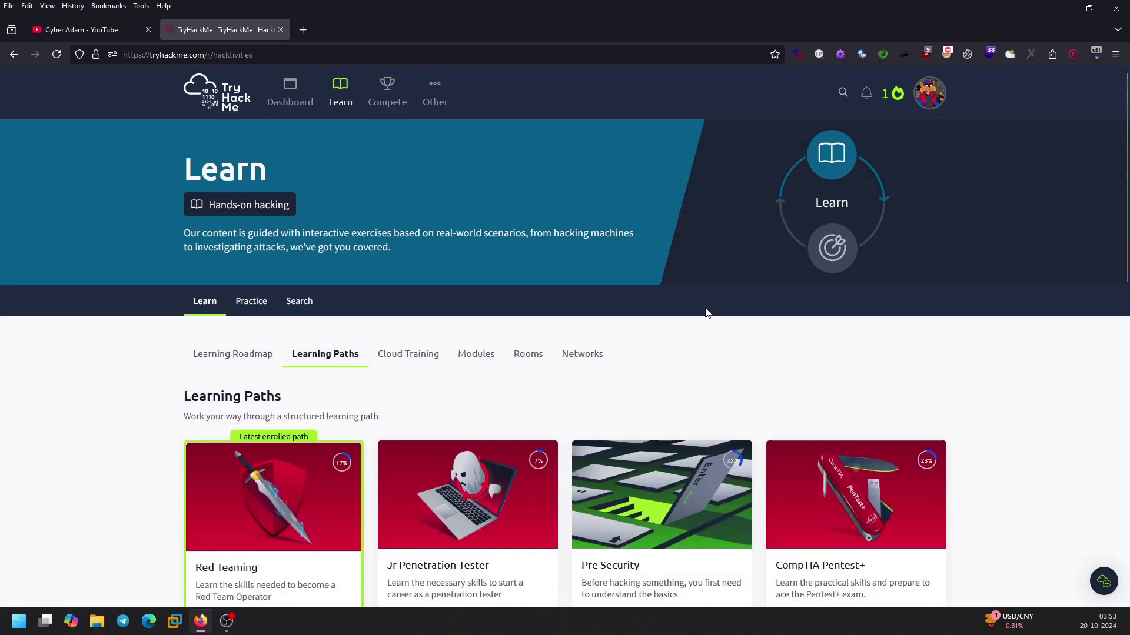
pyautogui.scroll(-3, 704, 313)
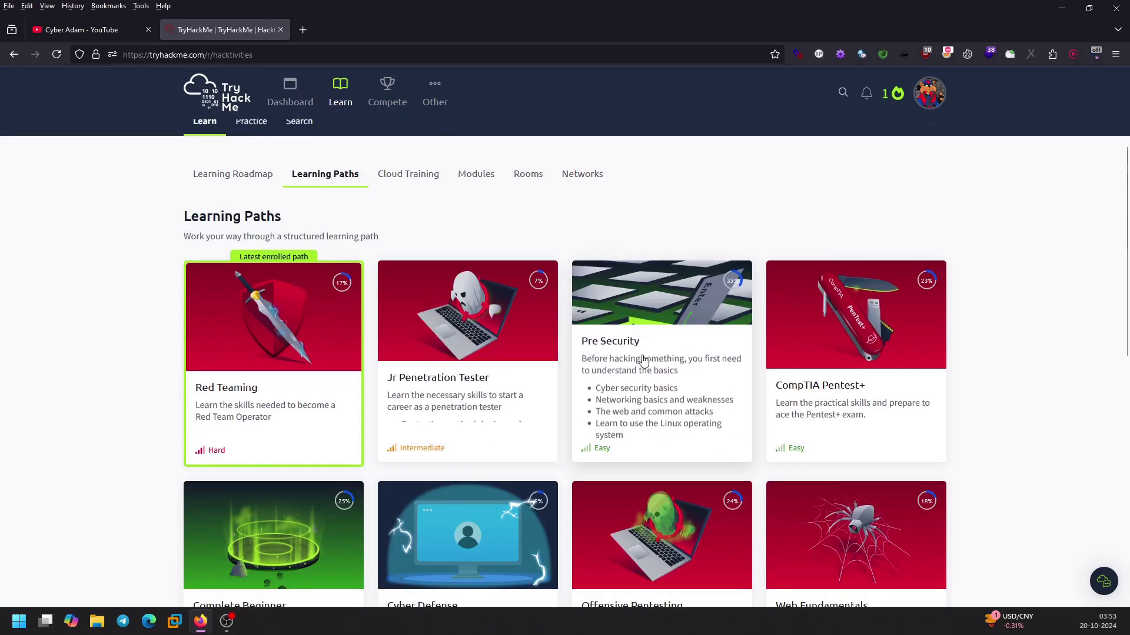
pyautogui.click(640, 353)
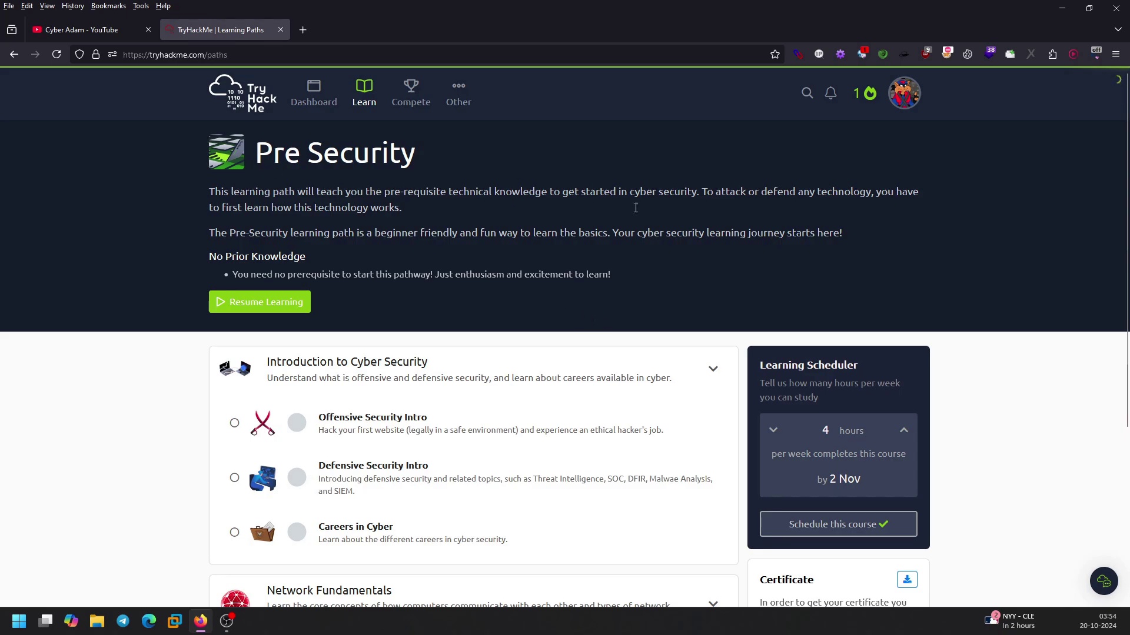
# - Review the Pre Security path's description and its Introduction to Cyber Security module
pyautogui.moveTo(334, 197); pyautogui.dragTo(673, 276)
pyautogui.click(674, 278)
pyautogui.scroll(-2, 667, 272)
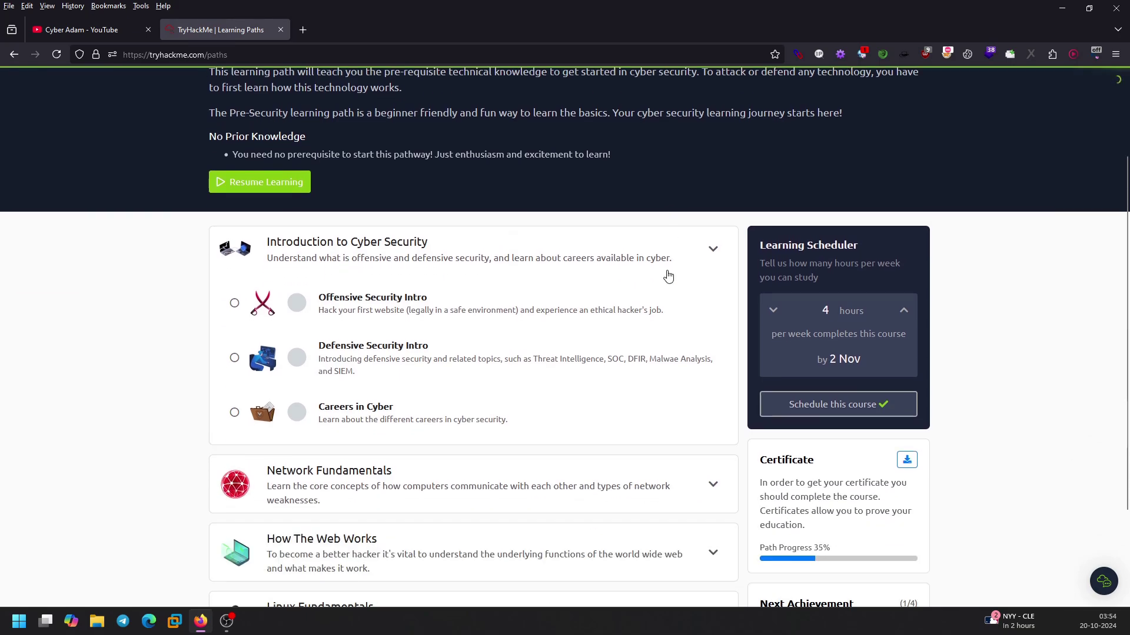
pyautogui.click(709, 255)
pyautogui.click(500, 256)
pyautogui.click(474, 252)
# - Review the rooms listed in the Network Fundamentals and How The Web Works modules
pyautogui.click(455, 314)
pyautogui.scroll(-1, 469, 318)
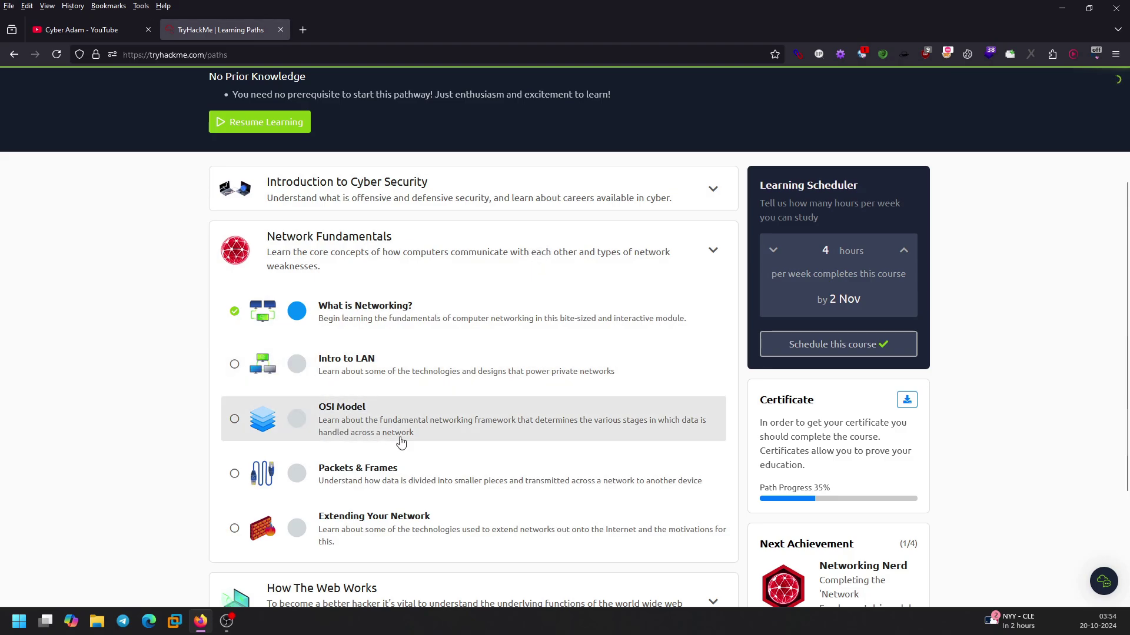
pyautogui.click(469, 257)
pyautogui.click(462, 310)
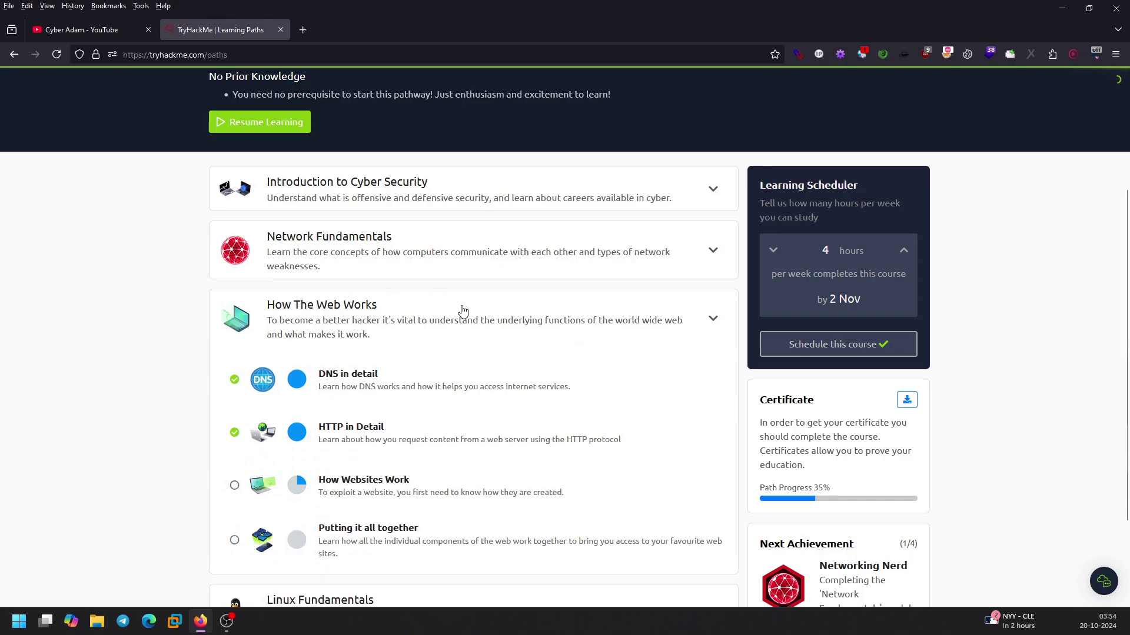
pyautogui.click(463, 311)
# - Review the rooms listed in the Linux Fundamentals and Windows Fundamentals modules
pyautogui.click(469, 391)
pyautogui.scroll(-1, 462, 385)
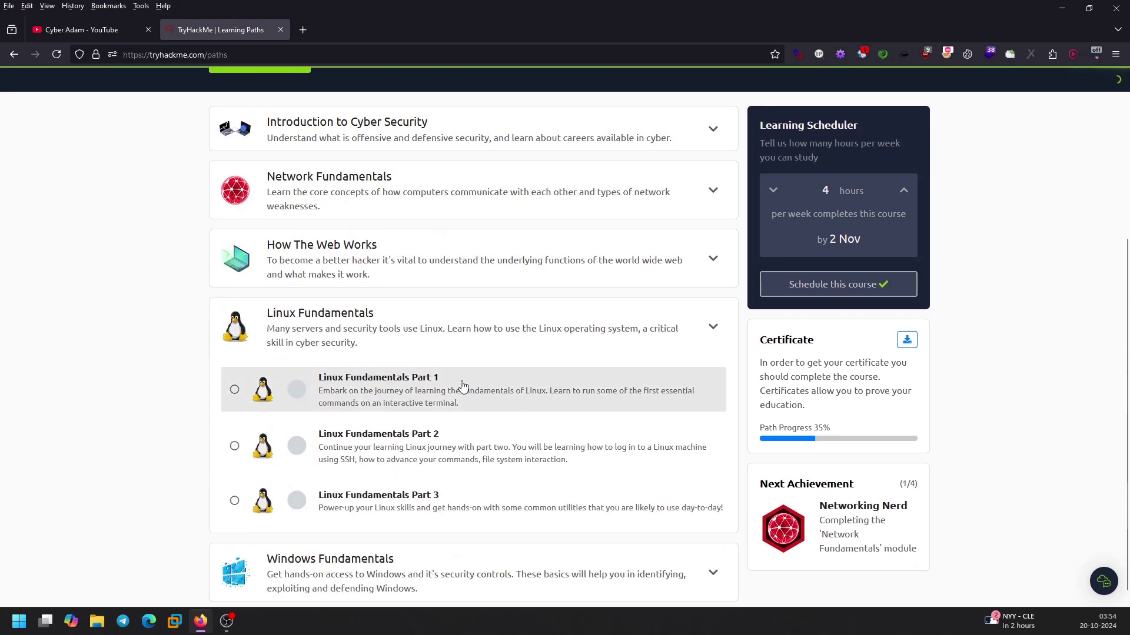
pyautogui.click(593, 329)
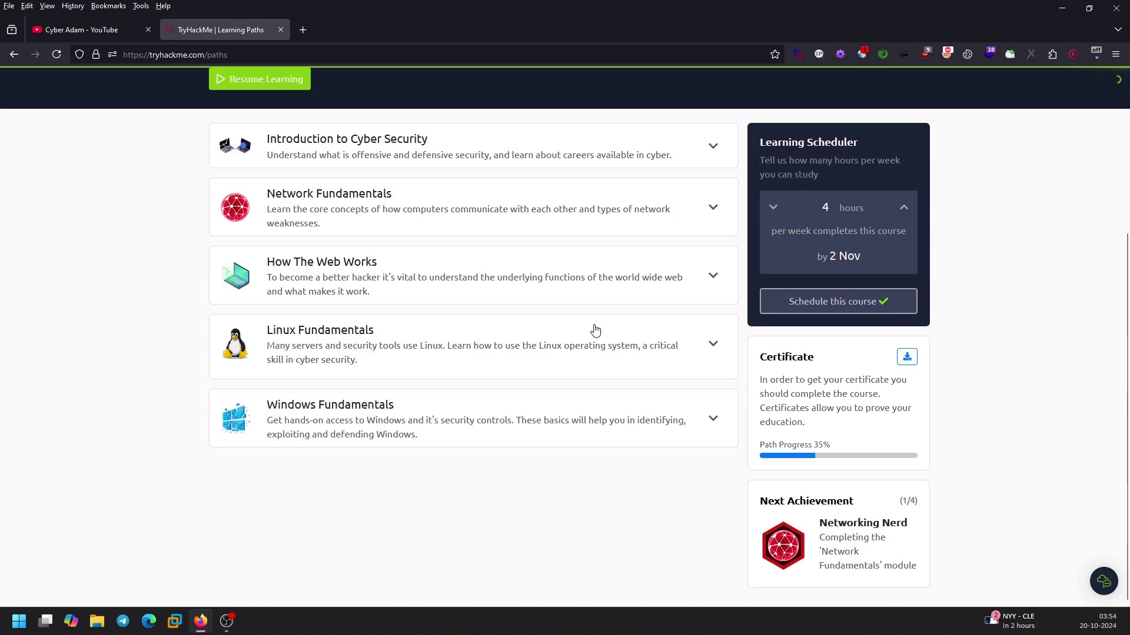
pyautogui.click(526, 412)
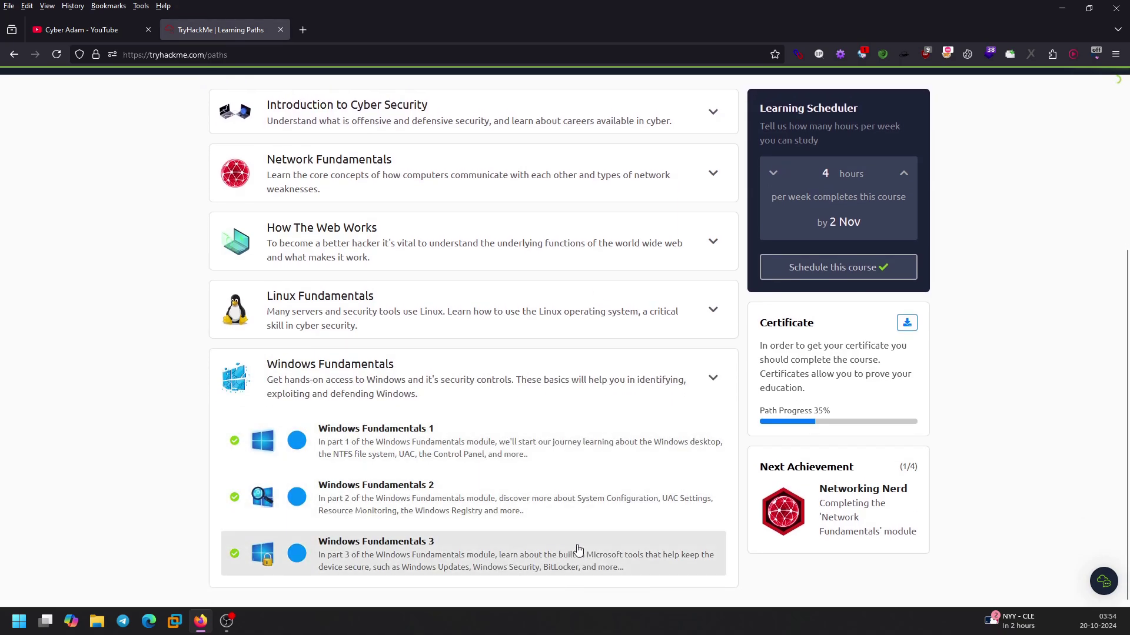
pyautogui.click(671, 382)
pyautogui.scroll(4, 578, 408)
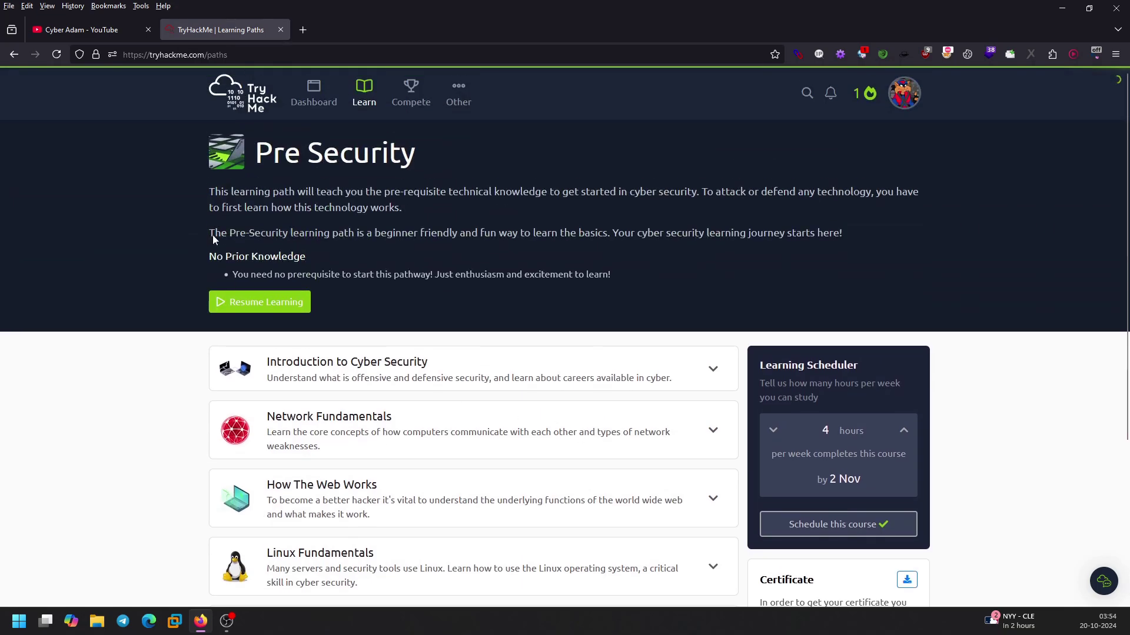
# - Open the Offensive Security Intro room from the Introduction to Cyber Security module and go to Task 1
pyautogui.click(432, 382)
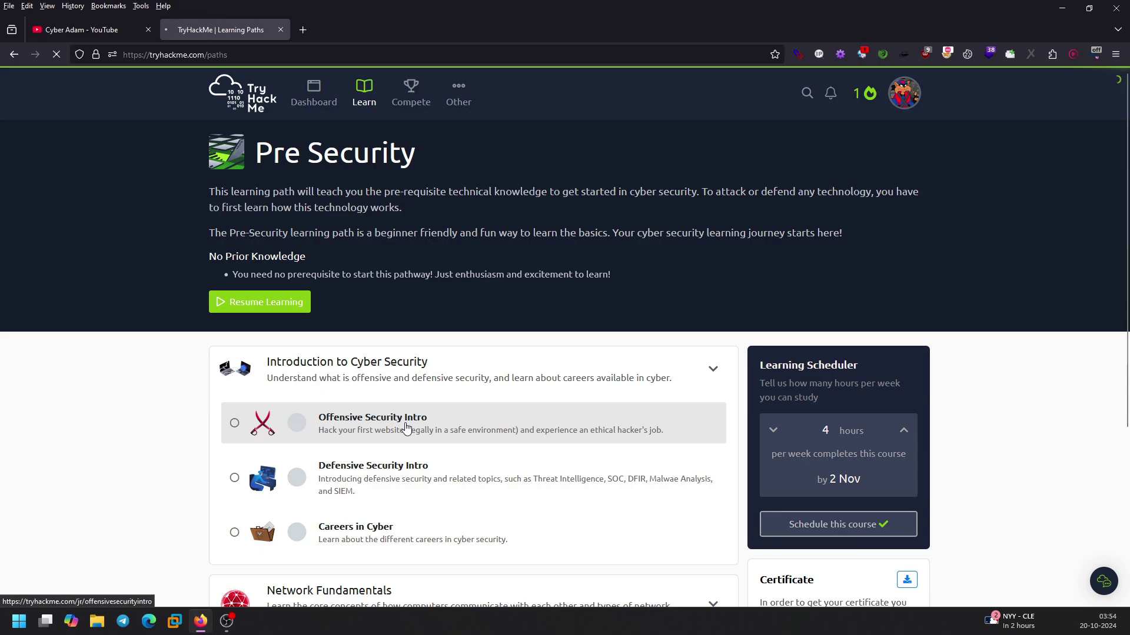
pyautogui.click(411, 428)
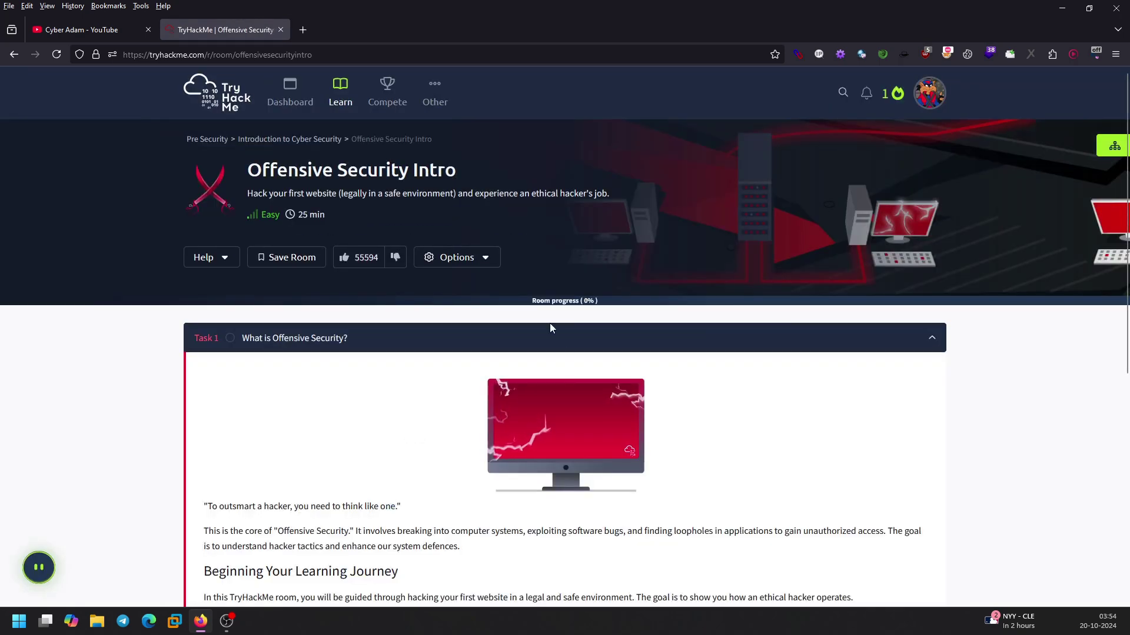
pyautogui.scroll(-3, 747, 394)
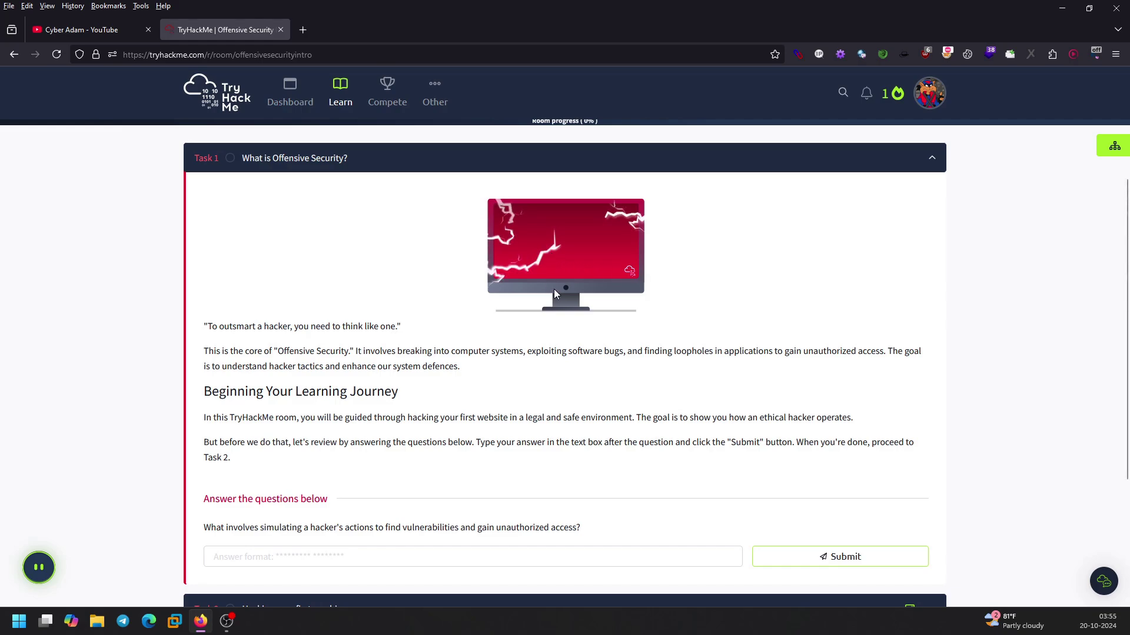
# - Read the Task 1 explanation of what offensive security is and what the room covers
pyautogui.moveTo(397, 350); pyautogui.dragTo(497, 373)
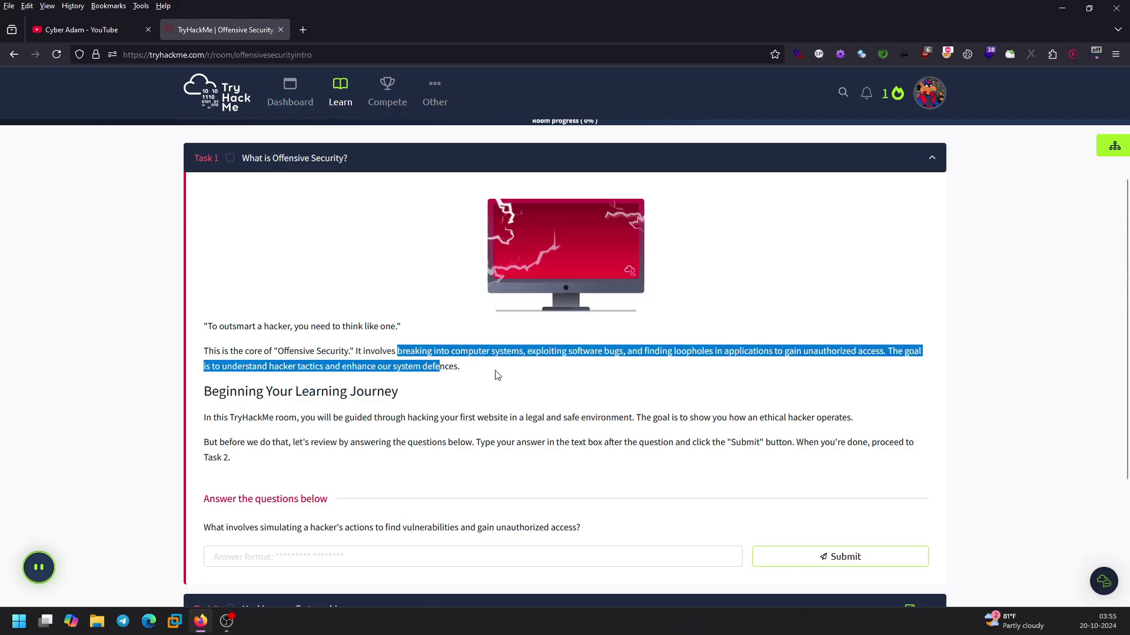
pyautogui.click(542, 384)
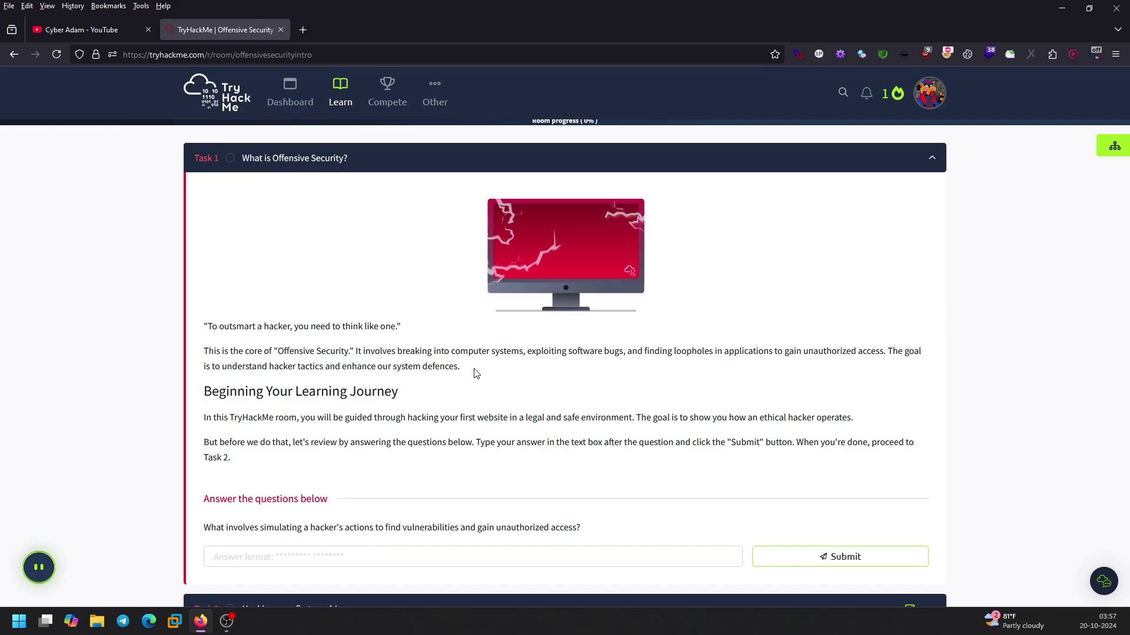
pyautogui.moveTo(244, 327); pyautogui.dragTo(433, 353)
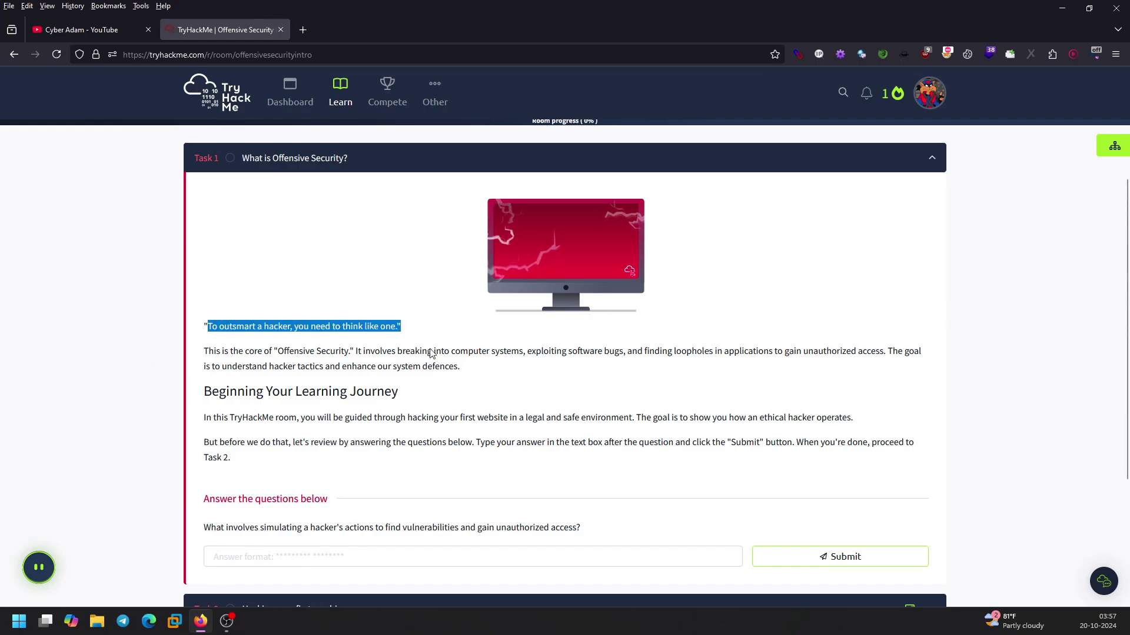
pyautogui.click(517, 412)
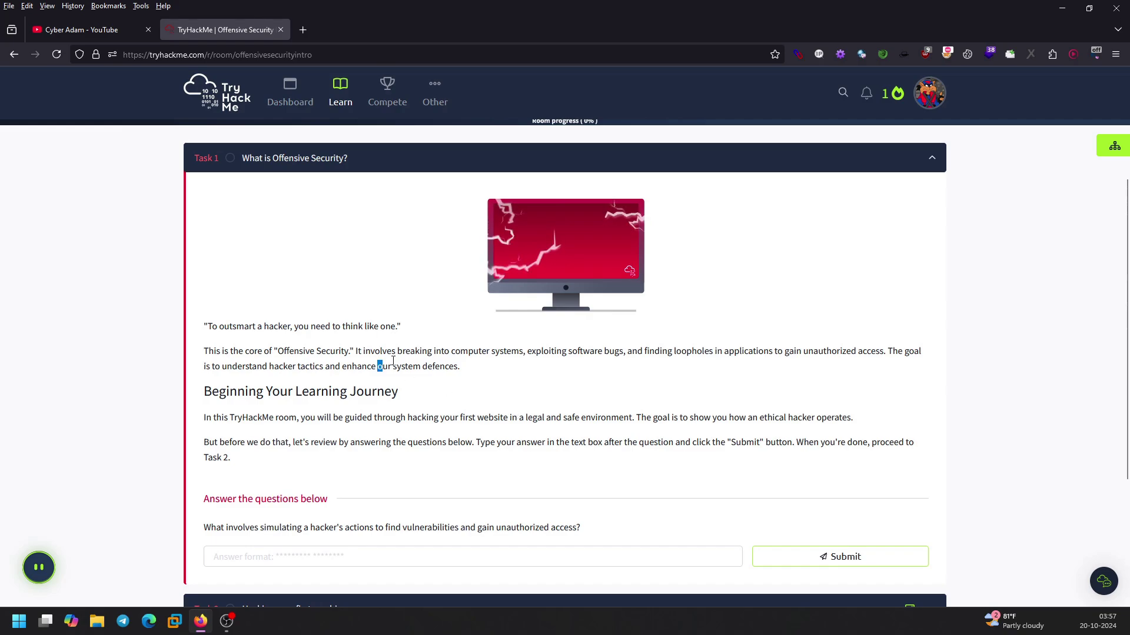
pyautogui.moveTo(393, 360); pyautogui.dragTo(465, 367)
pyautogui.click(467, 367)
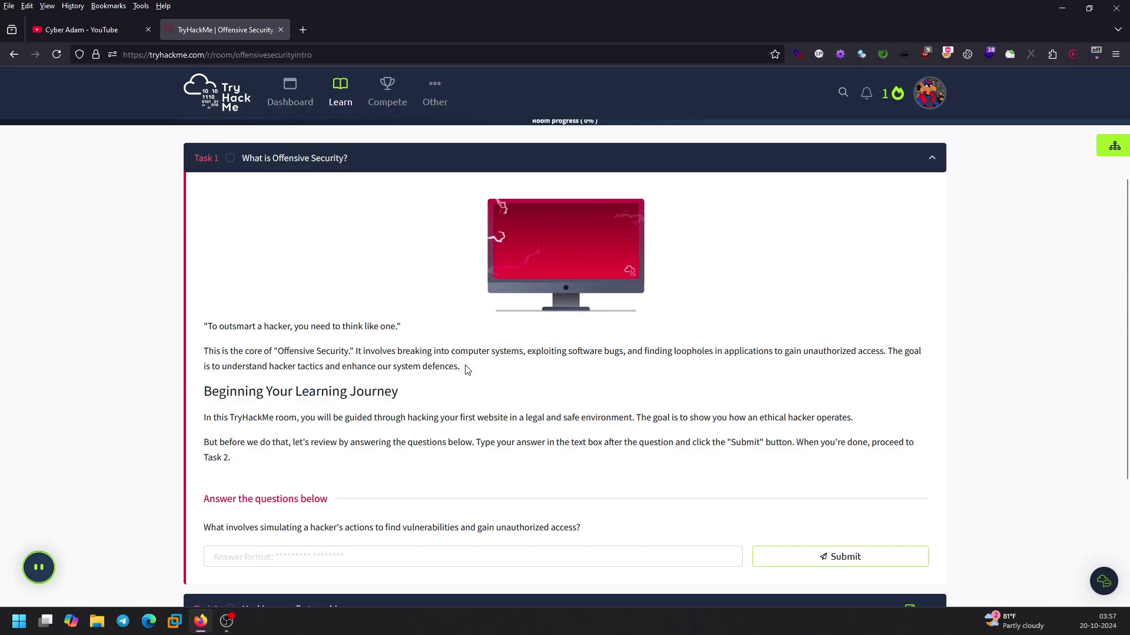
pyautogui.scroll(-1, 467, 368)
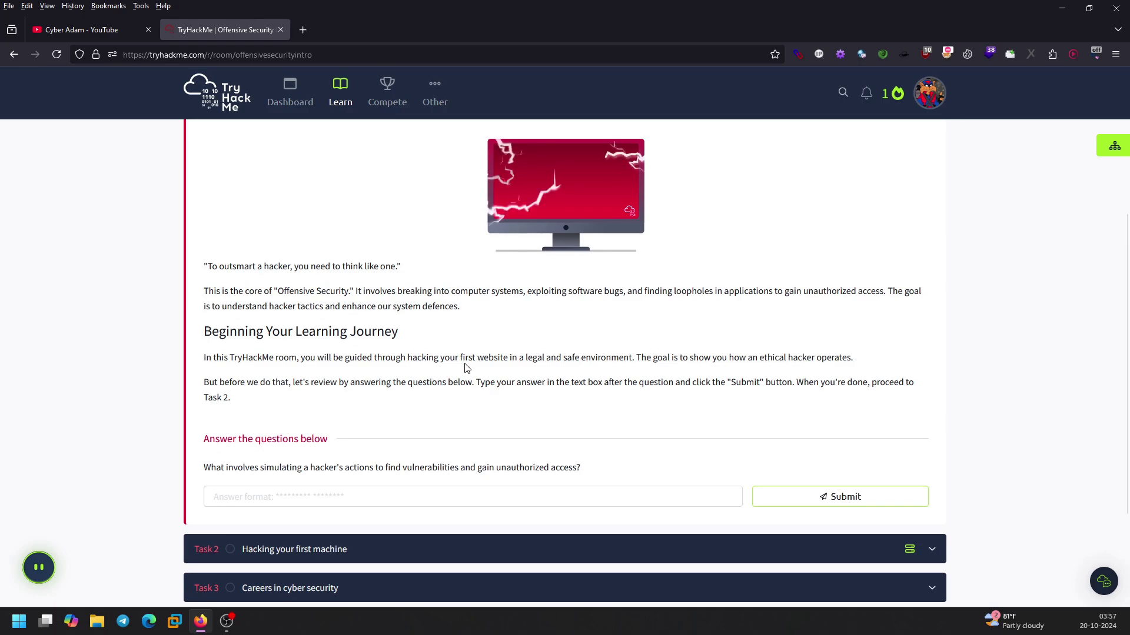
pyautogui.scroll(1, 466, 368)
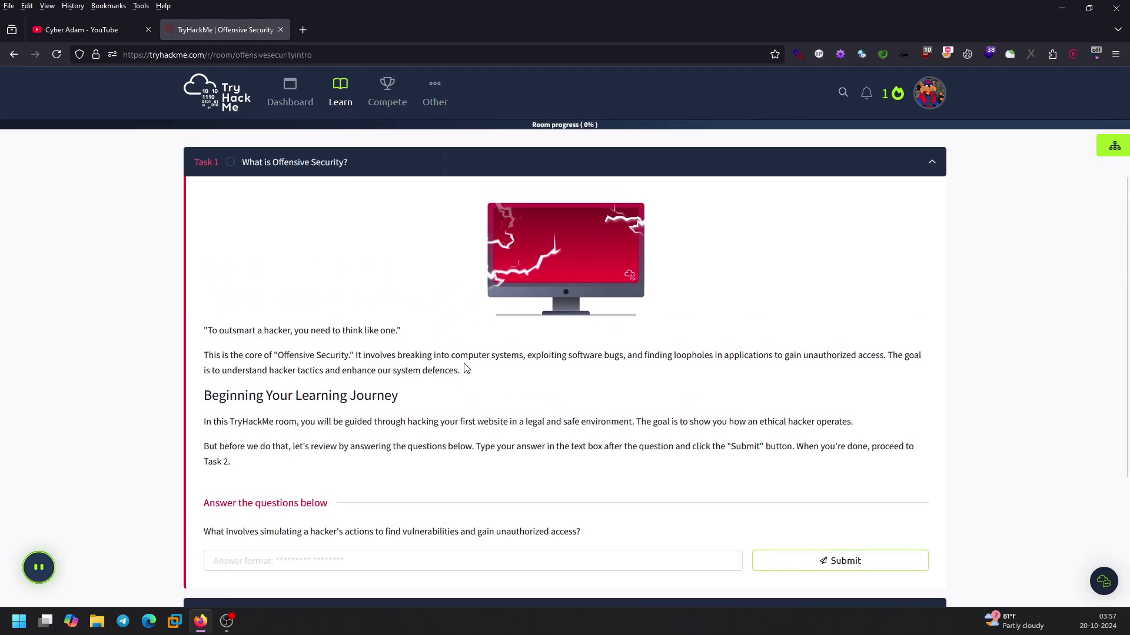
pyautogui.scroll(-1, 468, 368)
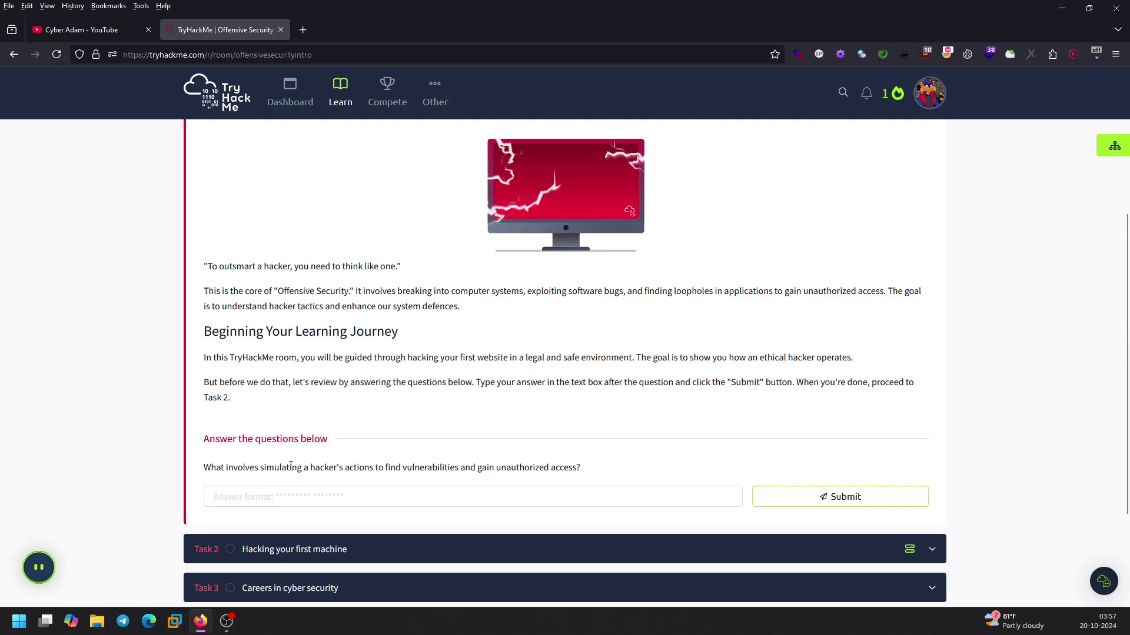
# - Read the Task 1 question about simulating a hacker's actions, and look over the room's remaining tasks
pyautogui.tripleClick(224, 471)
pyautogui.click(688, 458)
pyautogui.scroll(-3, 534, 534)
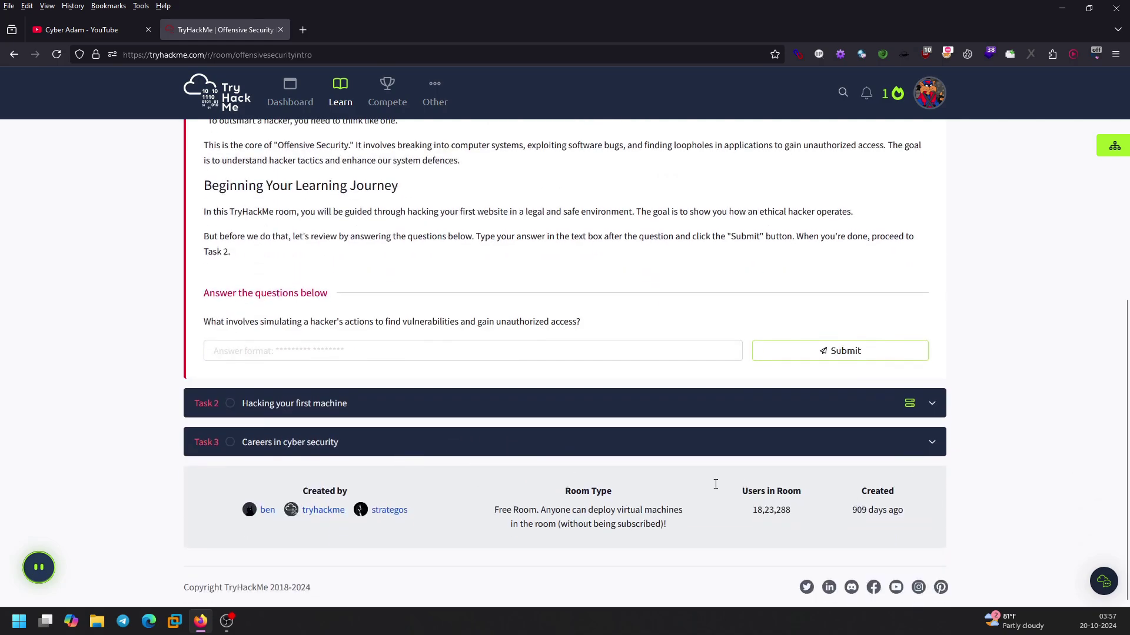
pyautogui.scroll(7, 715, 484)
pyautogui.scroll(-4, 624, 479)
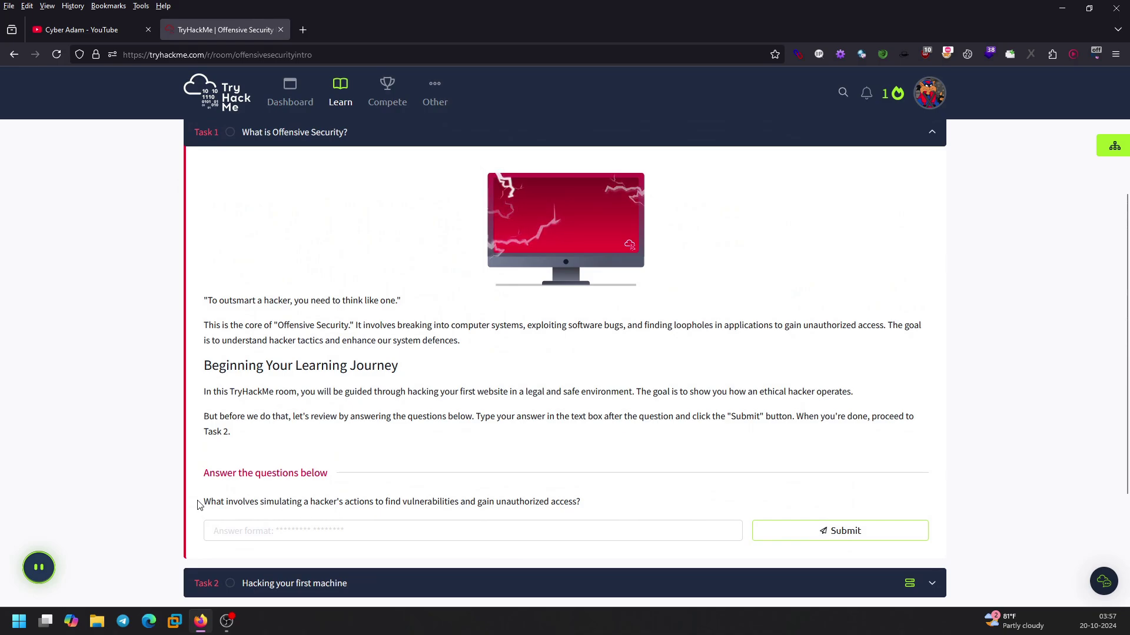
pyautogui.moveTo(202, 503); pyautogui.dragTo(617, 503)
pyautogui.click(621, 504)
pyautogui.moveTo(370, 502); pyautogui.dragTo(605, 504)
pyautogui.click(592, 505)
# - Copy "Offensive Security" from the Task 1 text and submit it as the answer to the question
pyautogui.moveTo(279, 329); pyautogui.dragTo(351, 324)
pyautogui.hotkey('ctrl', 'c')
pyautogui.click(437, 533)
pyautogui.hotkey('ctrl', 'v')
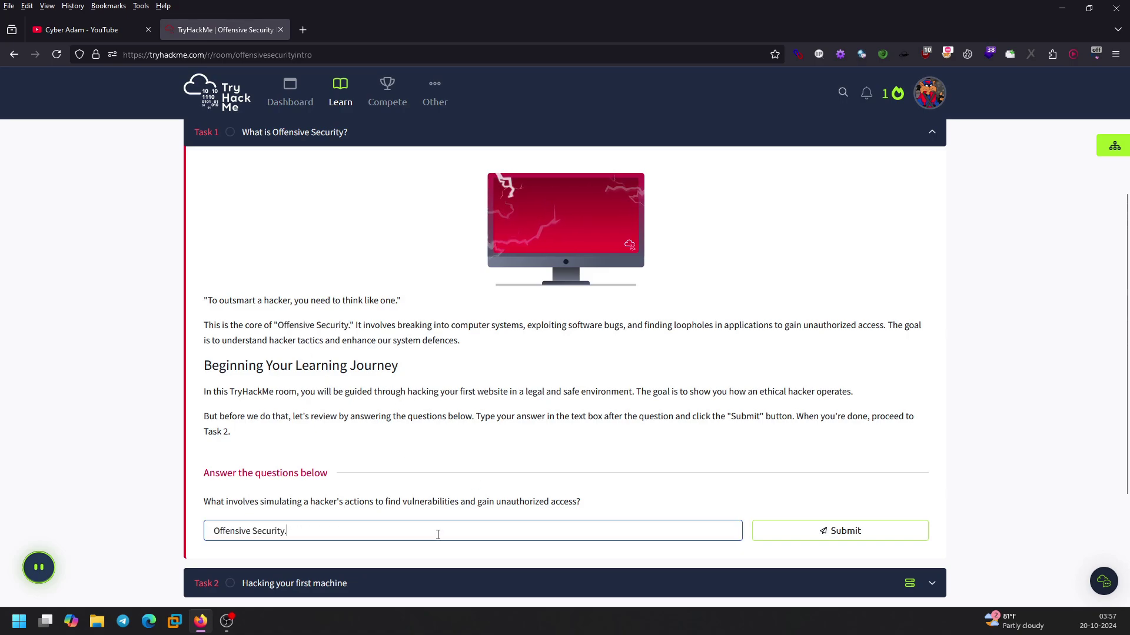
pyautogui.click(792, 539)
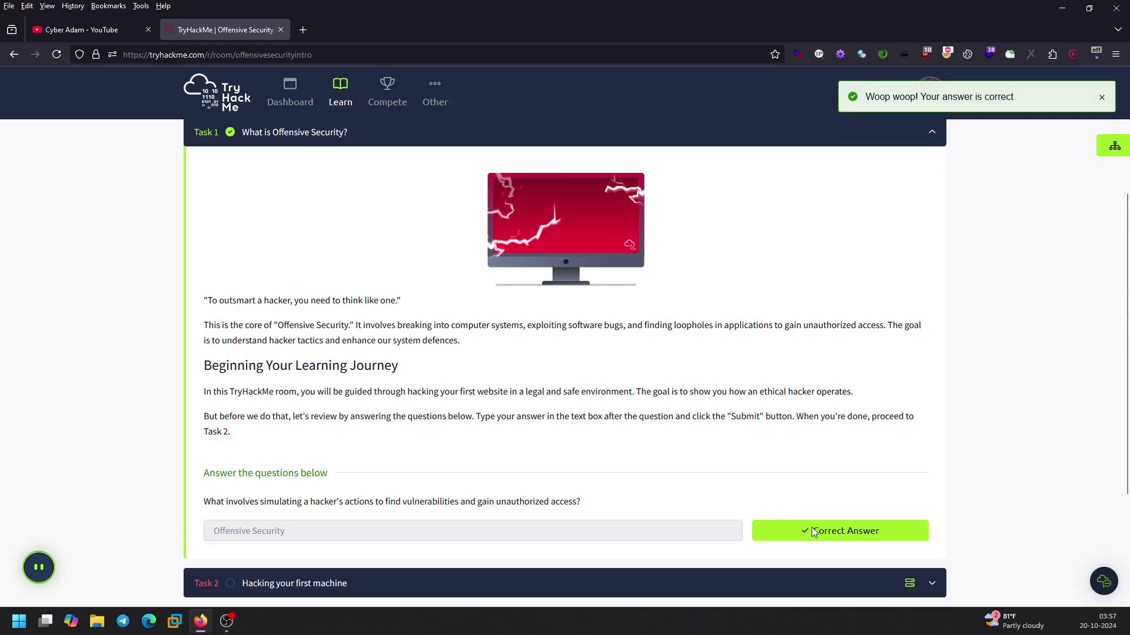
# - Collapse Task 1, expand Task 2 "Hacking your first machine", and start its virtual machine
pyautogui.scroll(3, 765, 511)
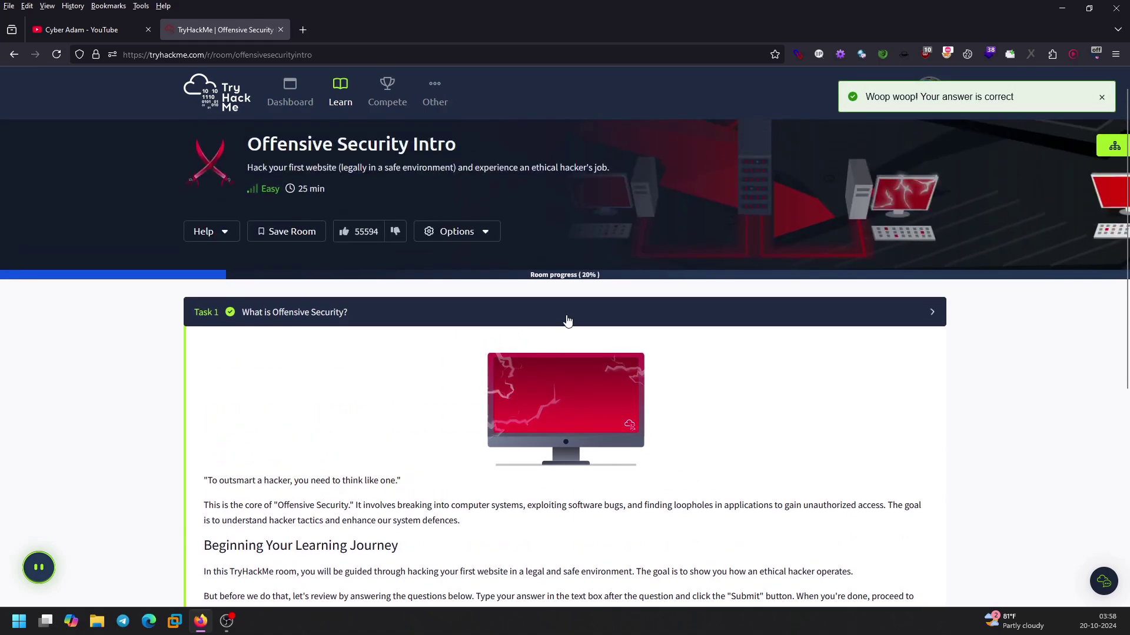
pyautogui.click(566, 318)
pyautogui.click(566, 376)
pyautogui.scroll(-3, 709, 422)
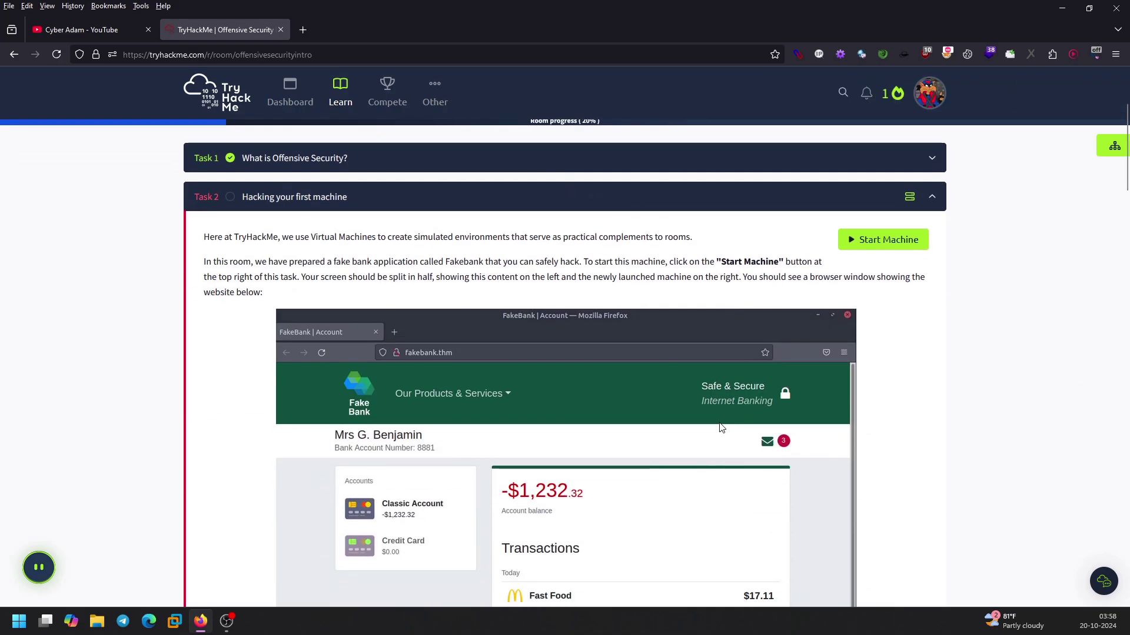
pyautogui.click(870, 244)
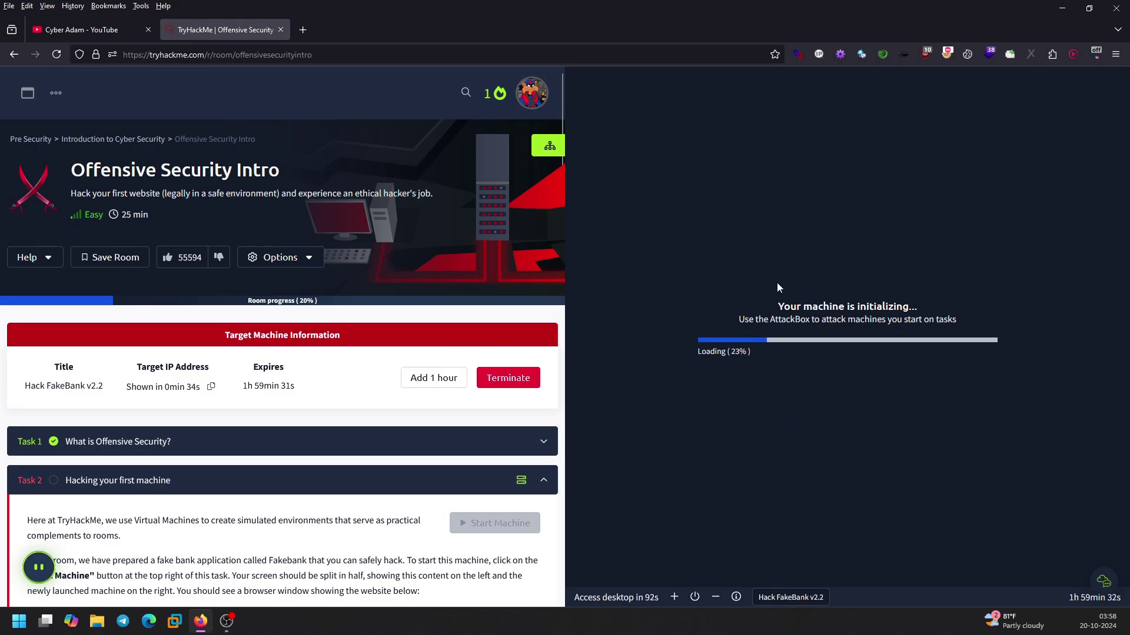
pyautogui.scroll(-3, 252, 372)
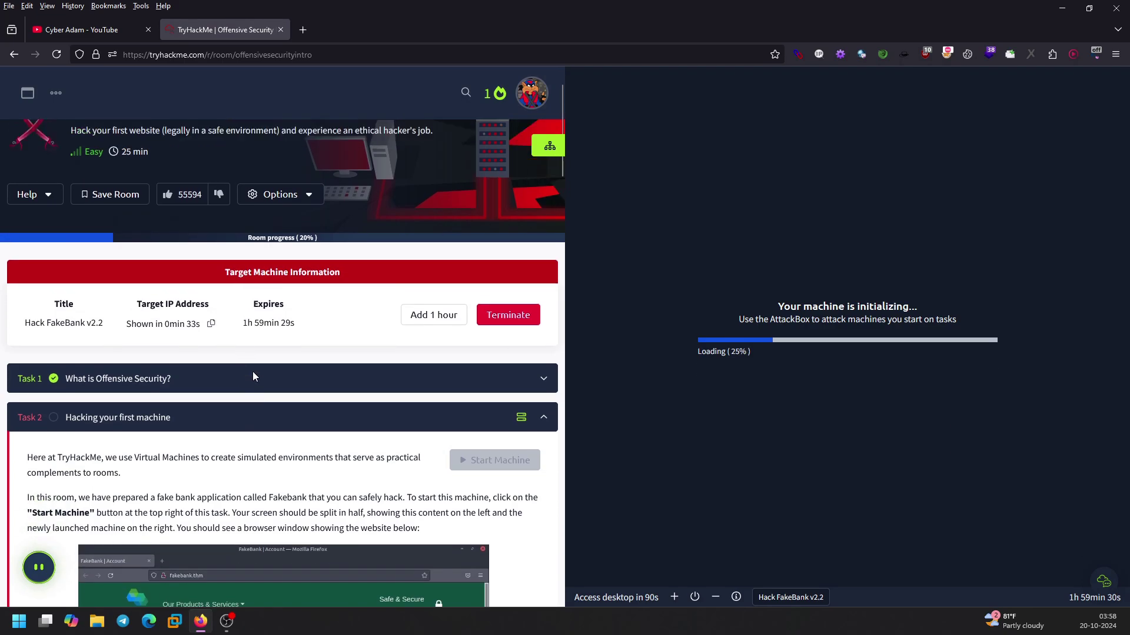
pyautogui.scroll(3, 254, 383)
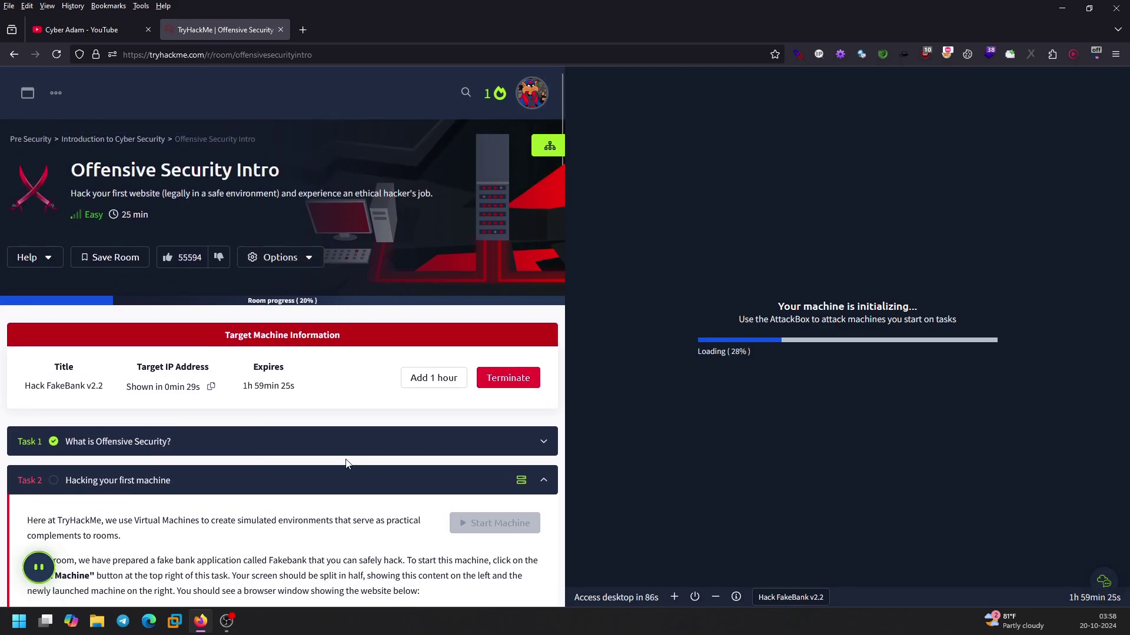
pyautogui.scroll(-2, 279, 442)
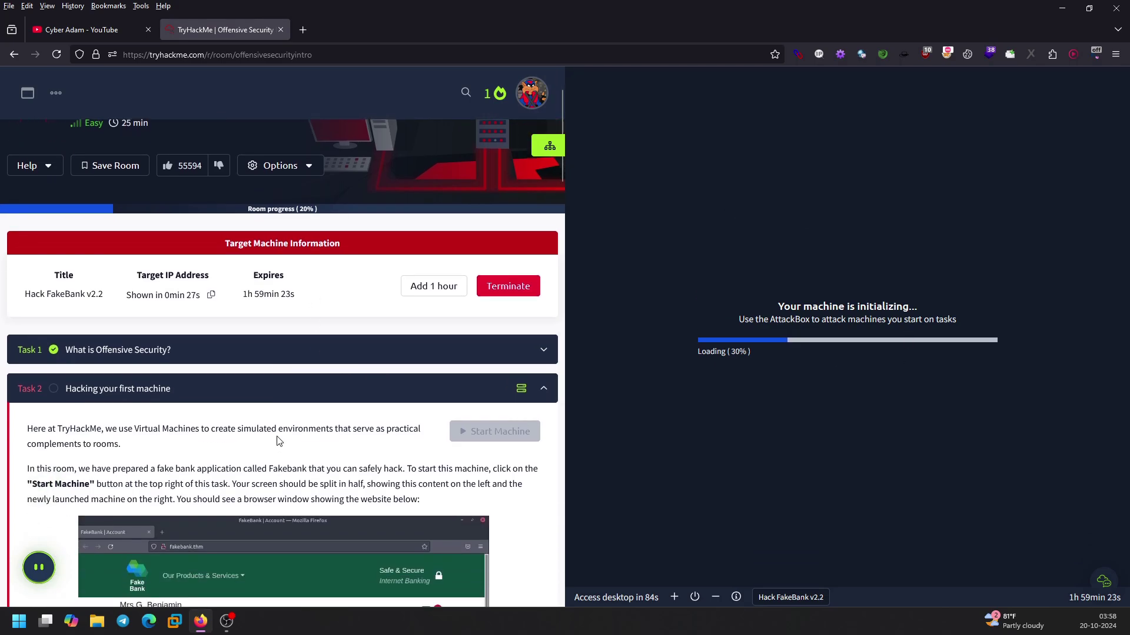
pyautogui.scroll(-2, 310, 403)
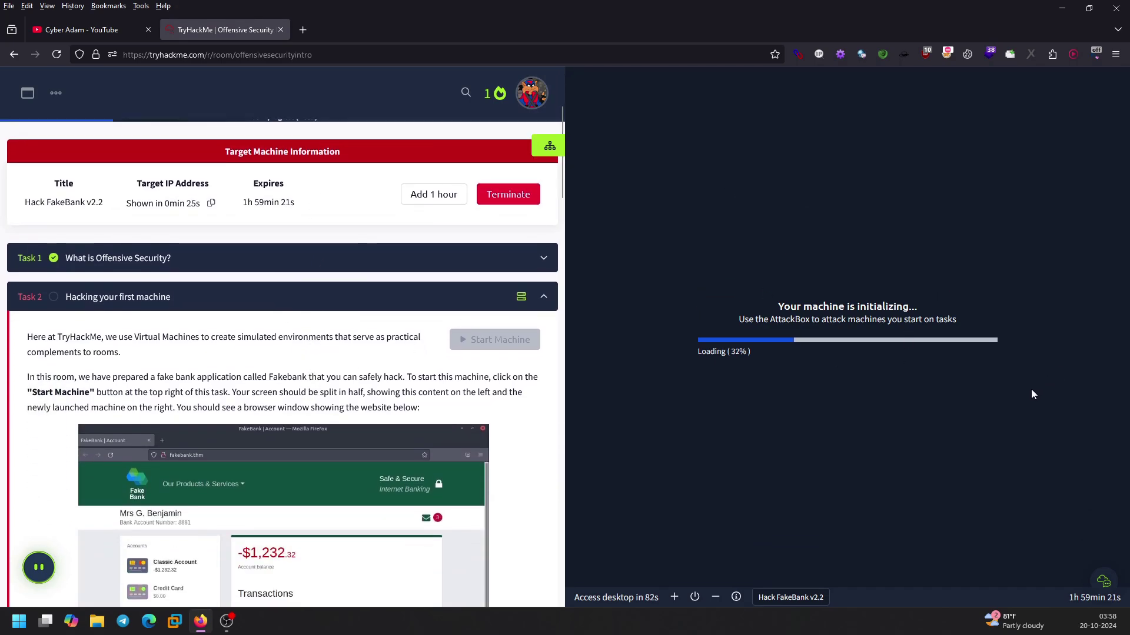
pyautogui.scroll(2, 526, 365)
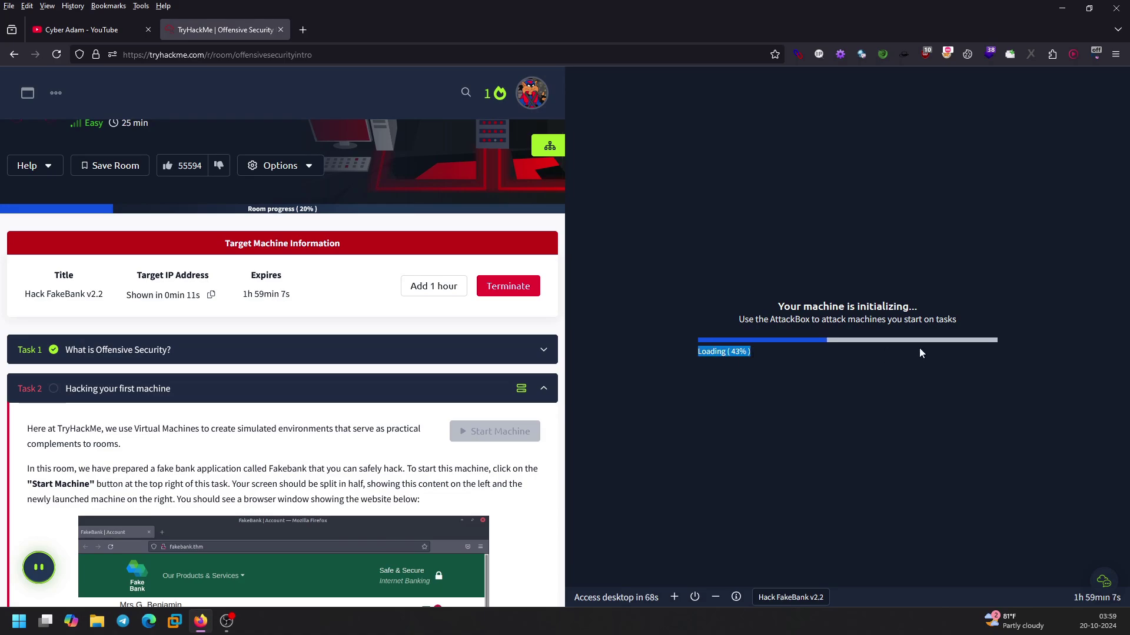
pyautogui.scroll(2, 435, 406)
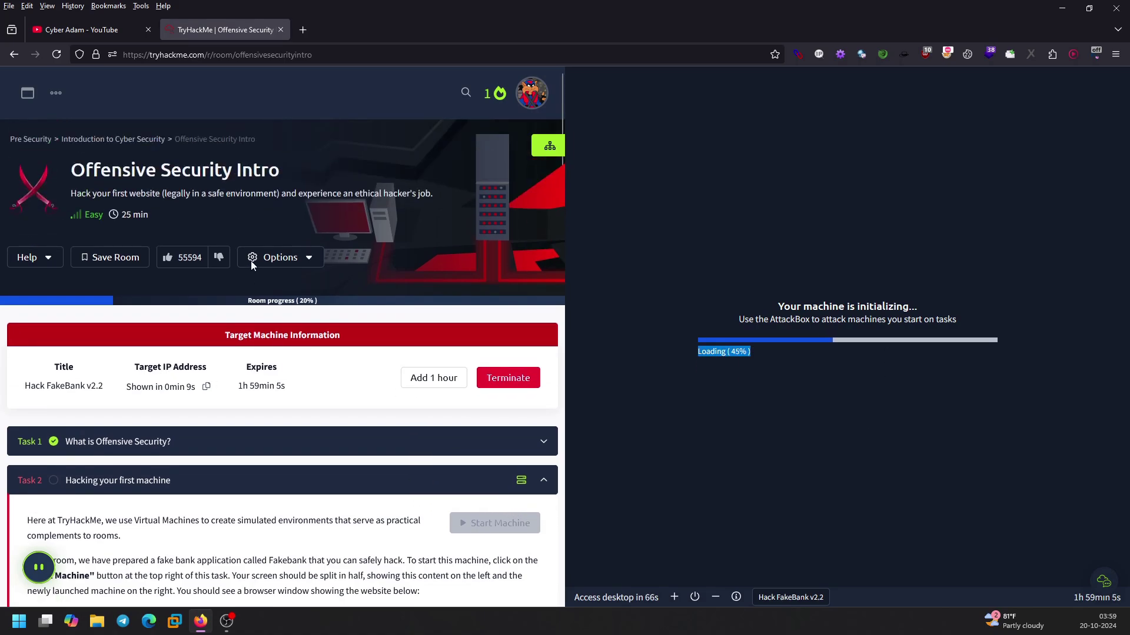
# - Copy the TryHackMe base address from the room's URL and open it in a new tab
pyautogui.moveTo(206, 54); pyautogui.dragTo(124, 55)
pyautogui.hotkey('ctrl', 'c')
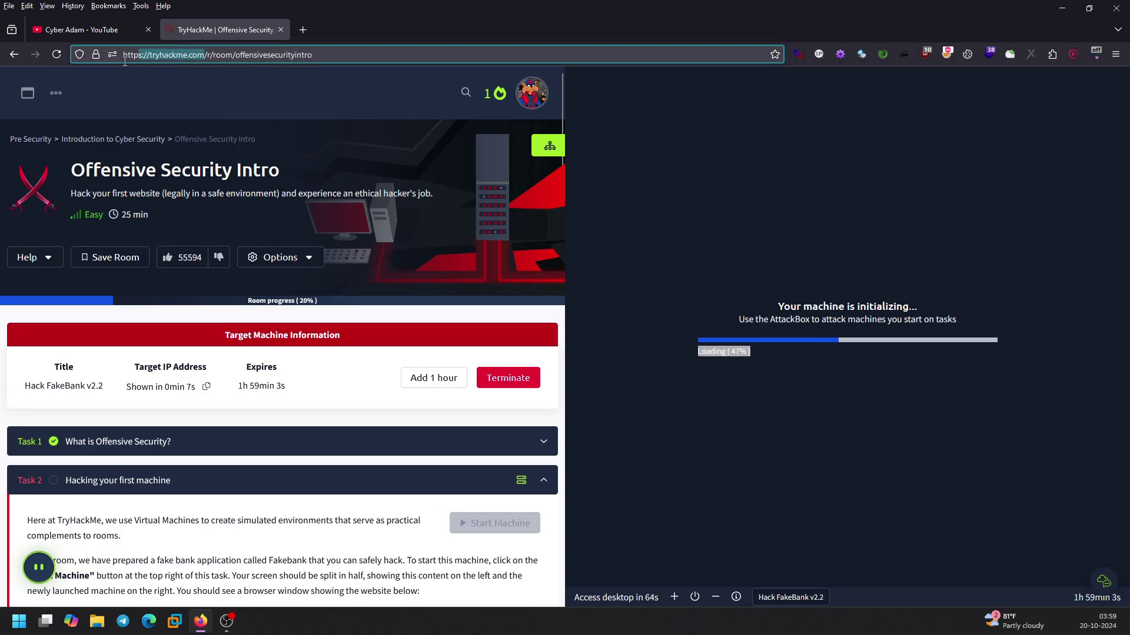
pyautogui.click(302, 30)
pyautogui.hotkey('ctrl', 'v')
pyautogui.press('Return')
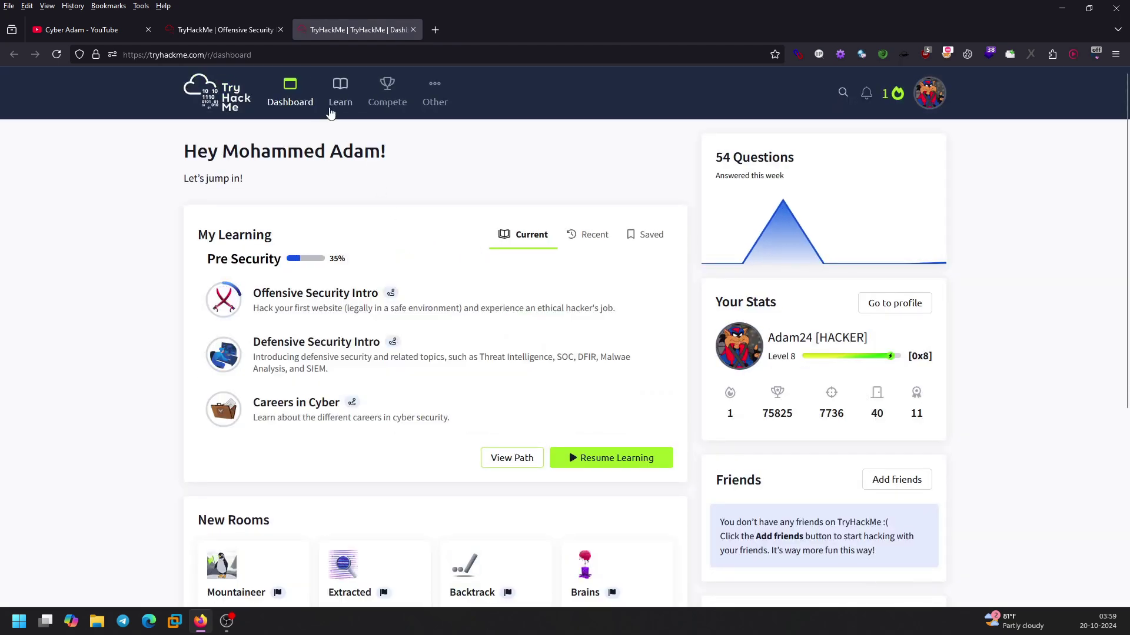
# - Go to the Learning Paths list in the Learn section and open the Pre Security path
pyautogui.moveTo(340, 100)
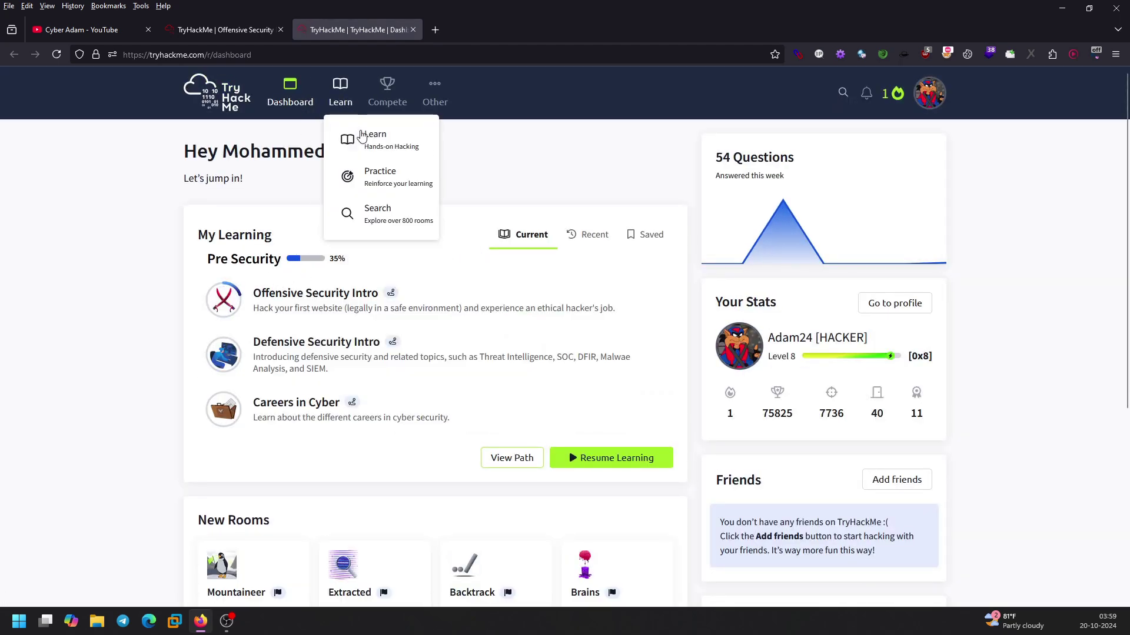
pyautogui.click(366, 138)
pyautogui.click(351, 352)
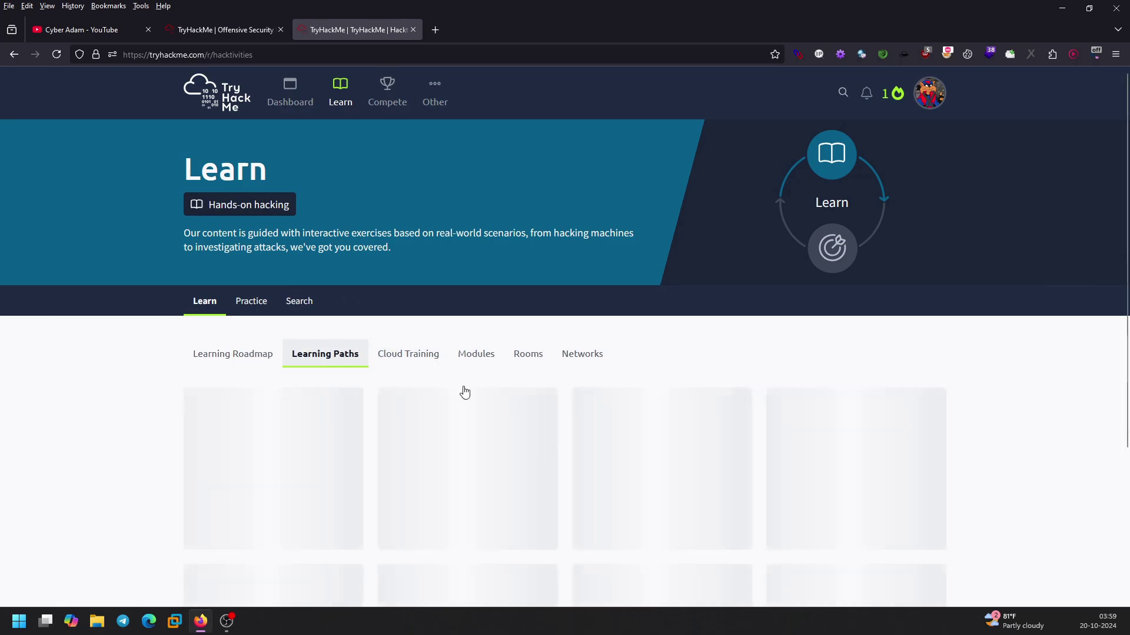
pyautogui.click(659, 489)
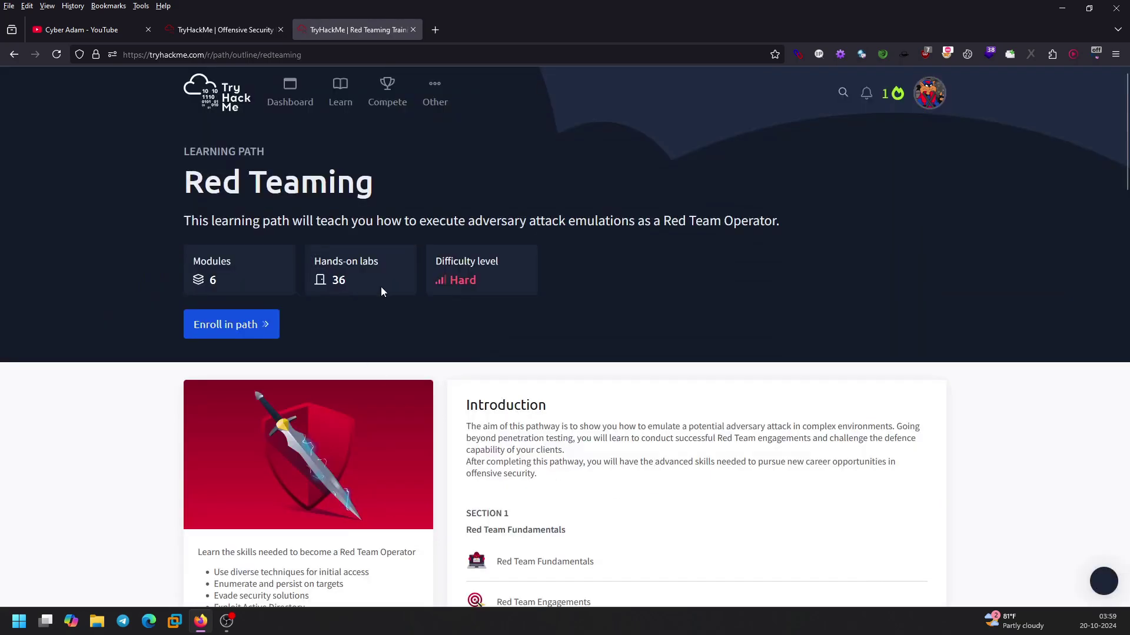
pyautogui.hotkey('alt', 'Left')
pyautogui.click(350, 353)
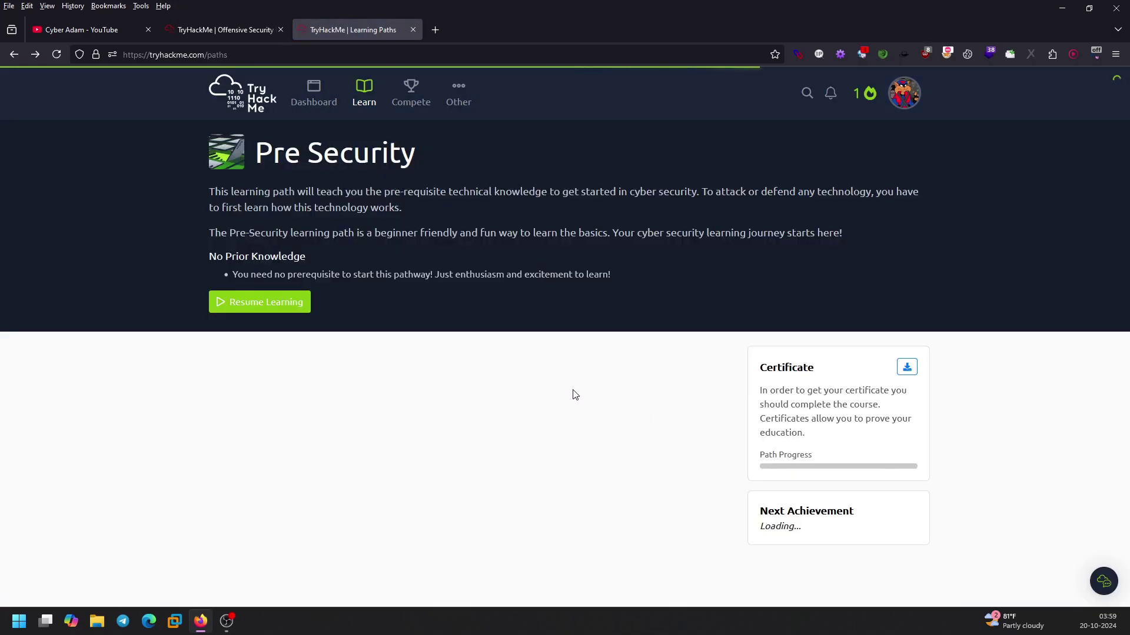
pyautogui.scroll(-1, 583, 347)
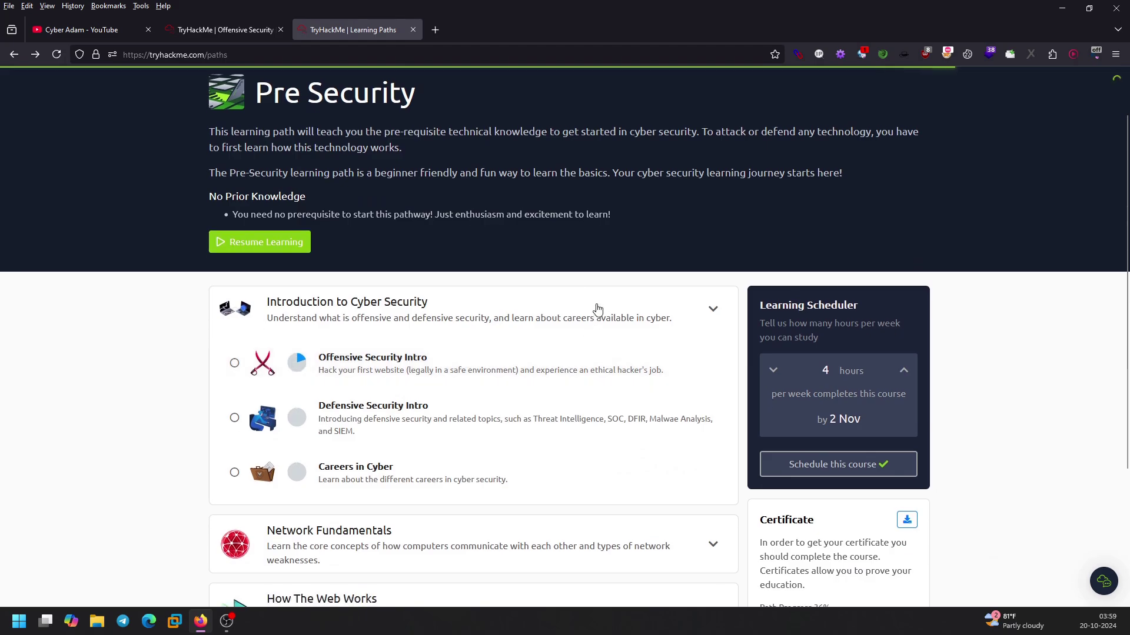
# - Collapse the Introduction to Cyber Security module and check the path progress shown for the certificate
pyautogui.click(597, 306)
pyautogui.scroll(-3, 612, 312)
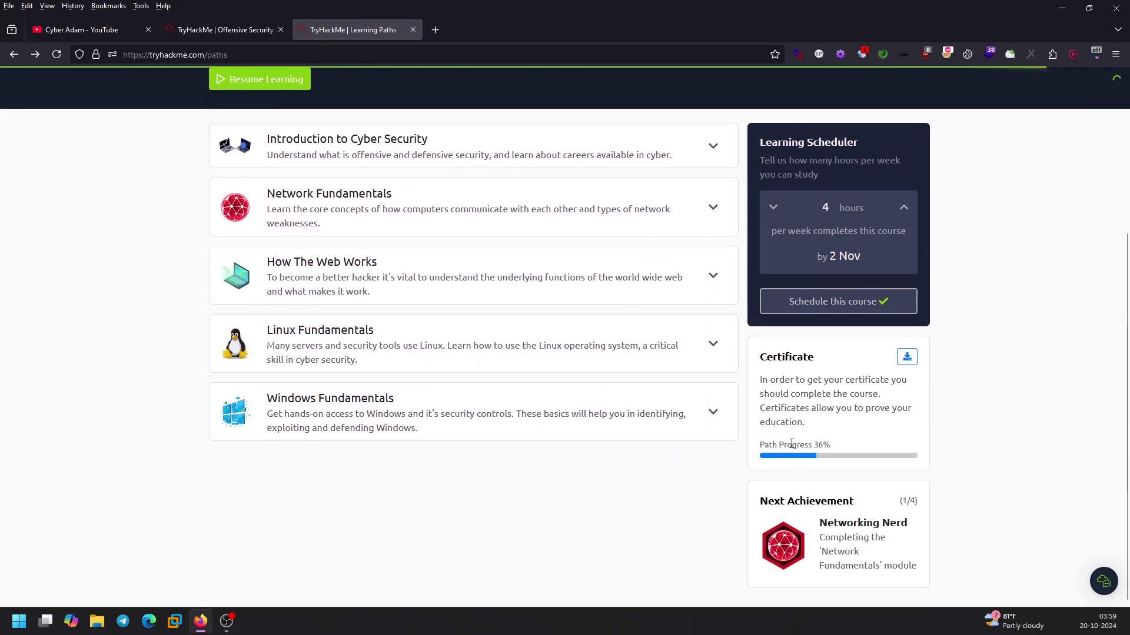
pyautogui.moveTo(763, 447); pyautogui.dragTo(829, 447)
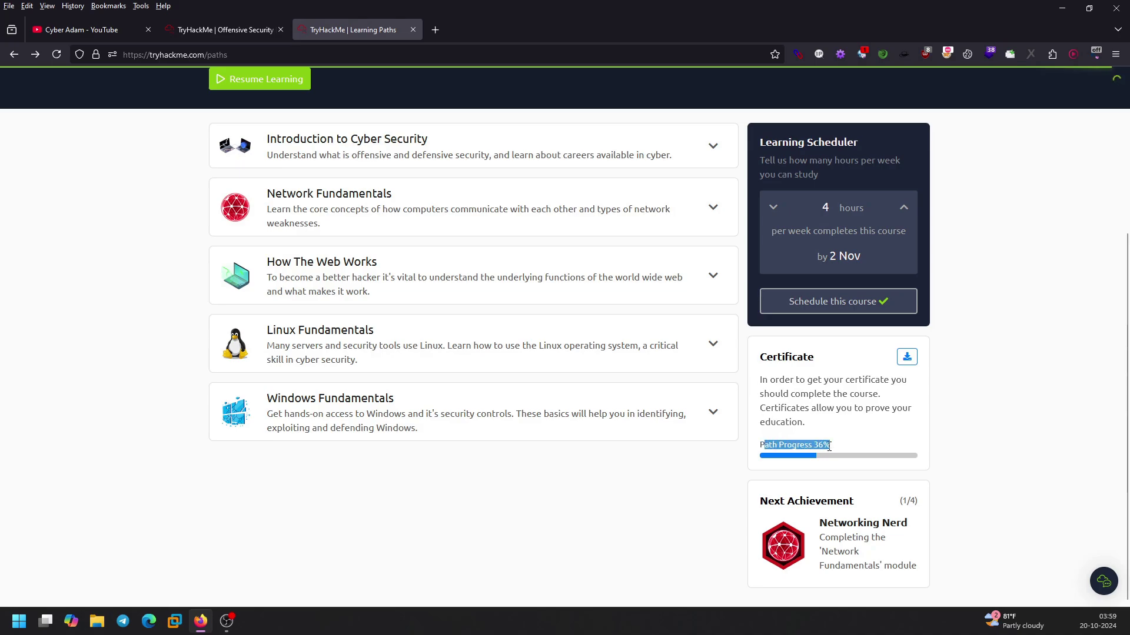
# - Try to download the Pre Security certificate and read the site's response
pyautogui.click(907, 356)
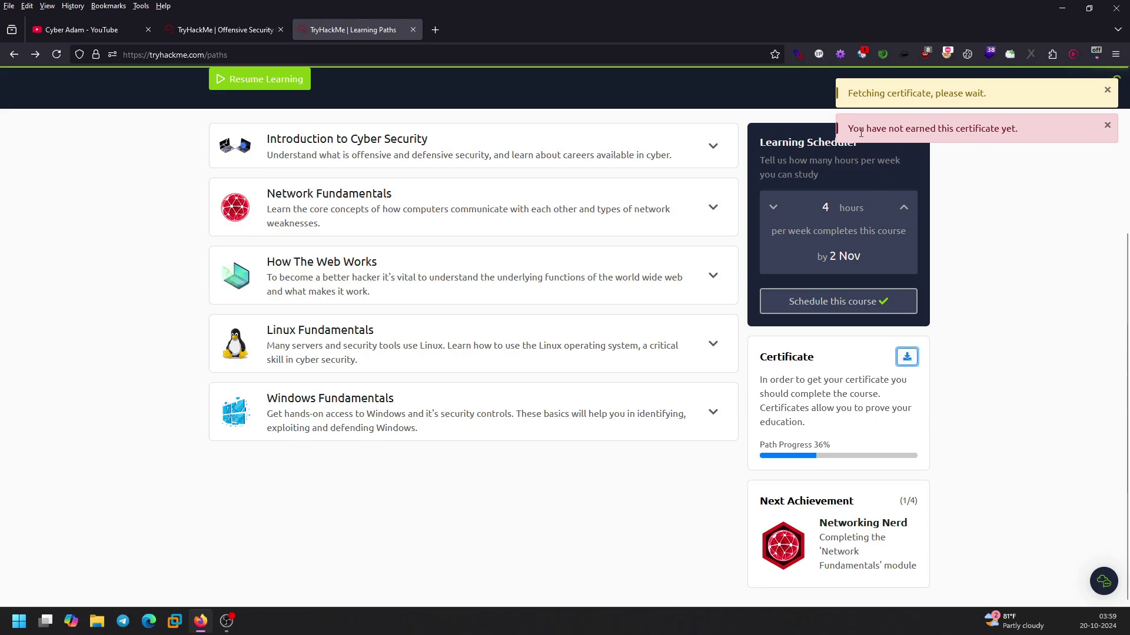
pyautogui.moveTo(861, 132); pyautogui.dragTo(1021, 134)
pyautogui.click(983, 284)
pyautogui.scroll(3, 674, 281)
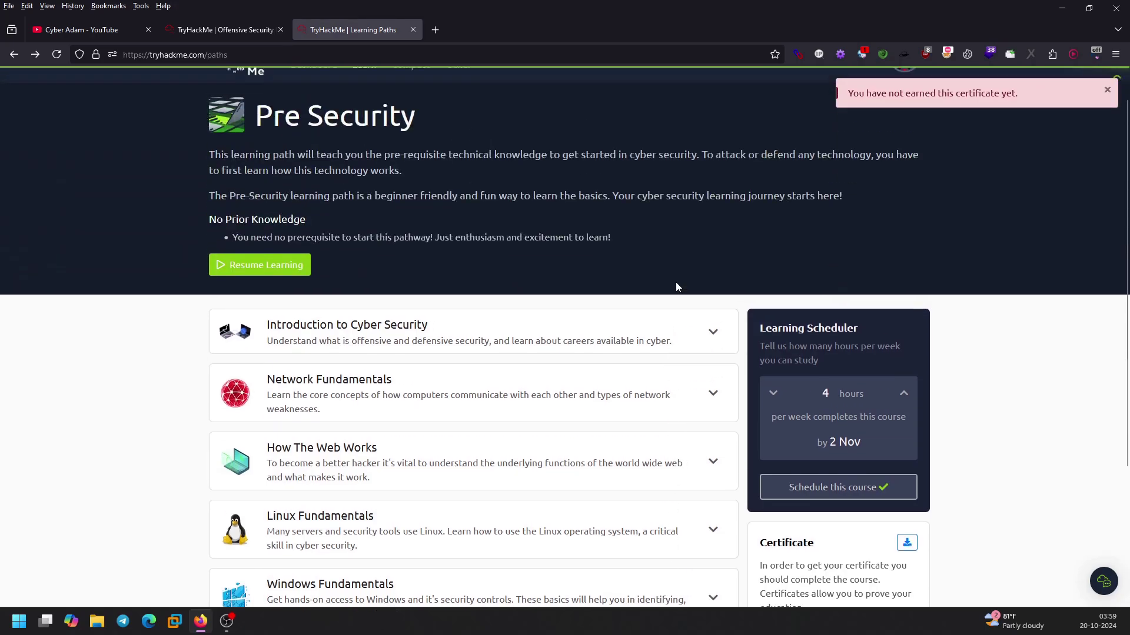
# - Expand and collapse the Introduction to Cyber Security and Network Fundamentals modules and look over the path's module list
pyautogui.scroll(1, 676, 287)
pyautogui.click(682, 379)
pyautogui.click(686, 366)
pyautogui.click(657, 427)
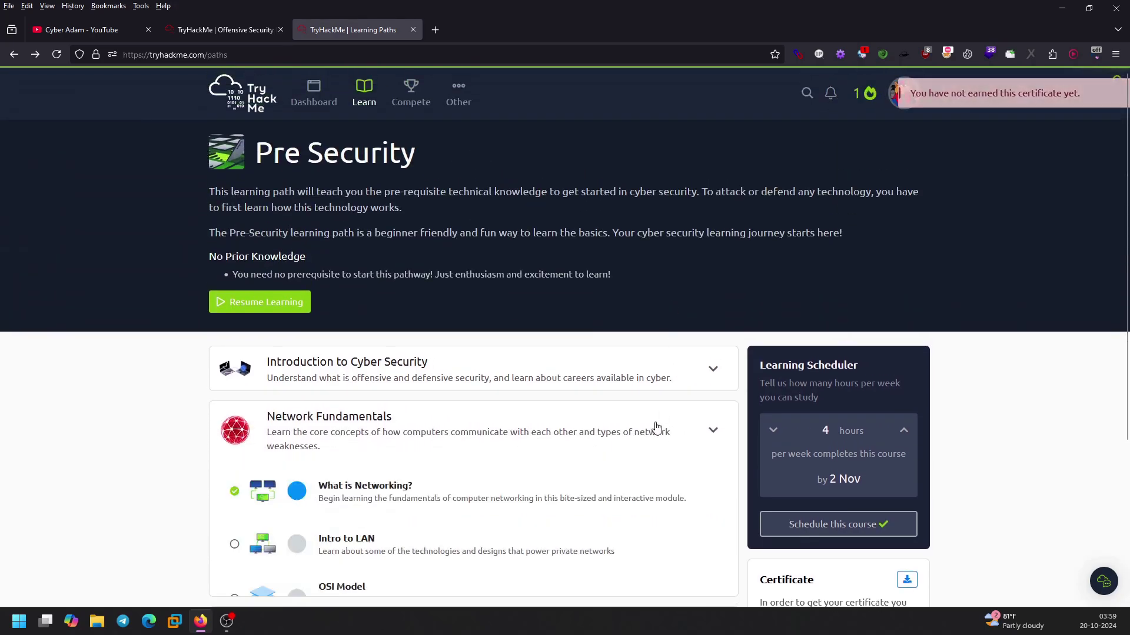
pyautogui.click(670, 415)
pyautogui.scroll(-3, 650, 401)
pyautogui.scroll(3, 674, 404)
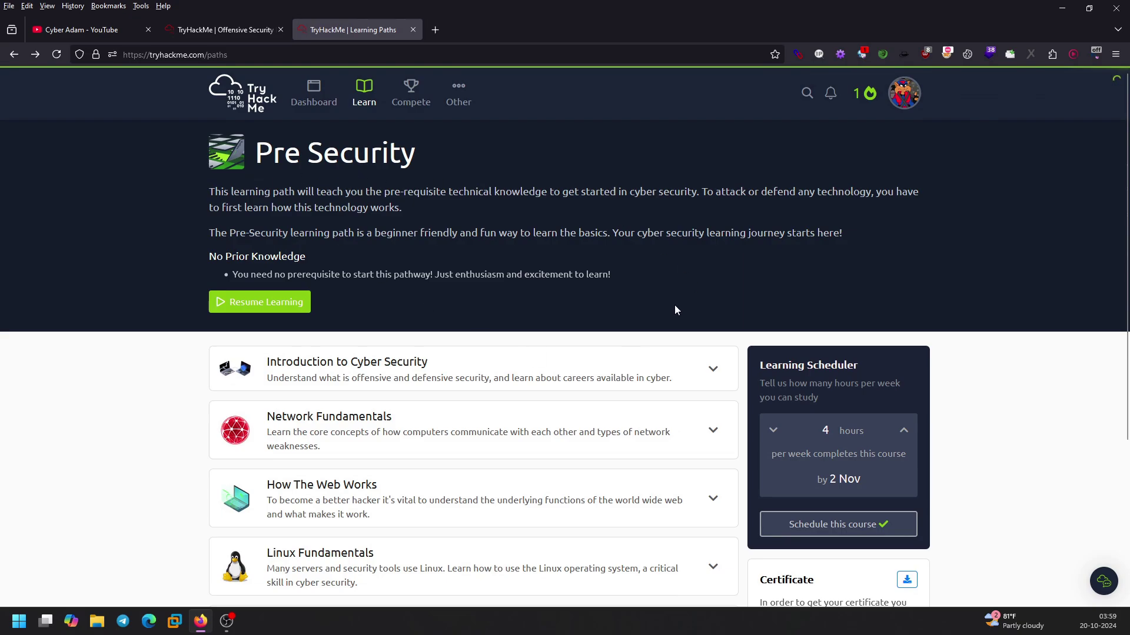
# - Open the account's own profile page and view its badges and completed rooms
pyautogui.click(911, 104)
pyautogui.click(895, 122)
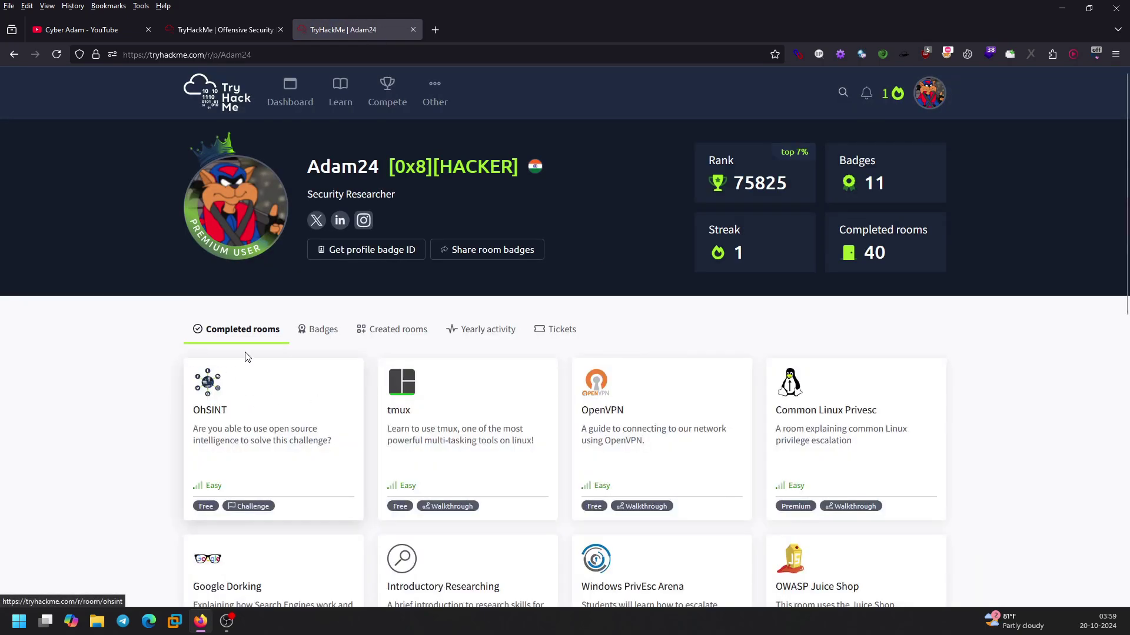
pyautogui.click(316, 331)
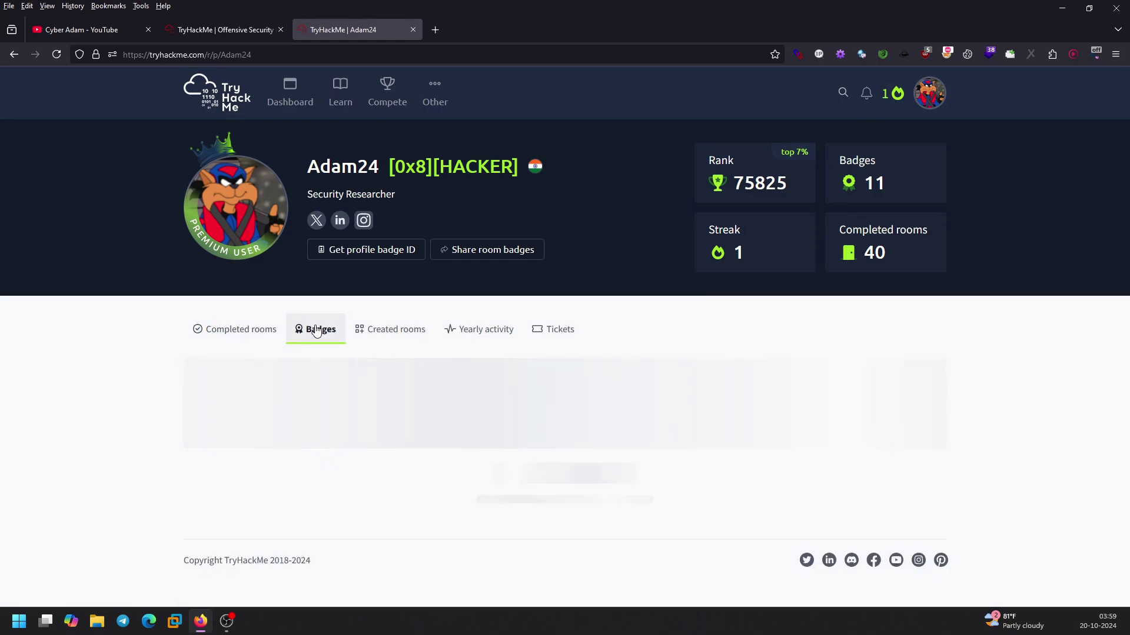
pyautogui.click(234, 329)
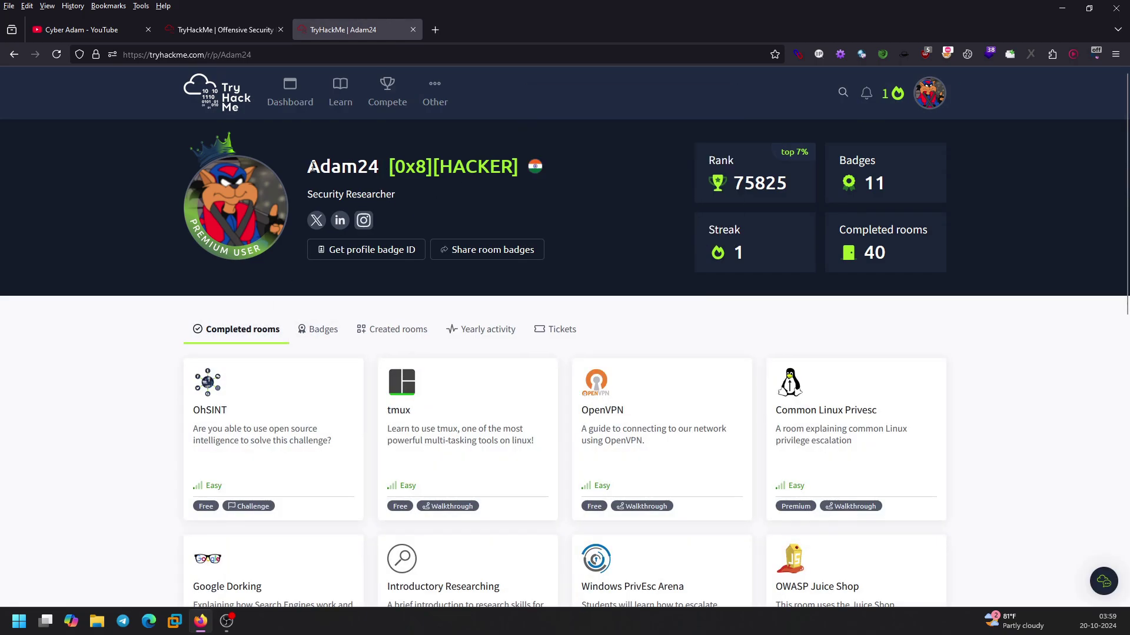
# - Check the profile's level title and read the points required for the highest obtainable level
pyautogui.moveTo(313, 166); pyautogui.dragTo(512, 173)
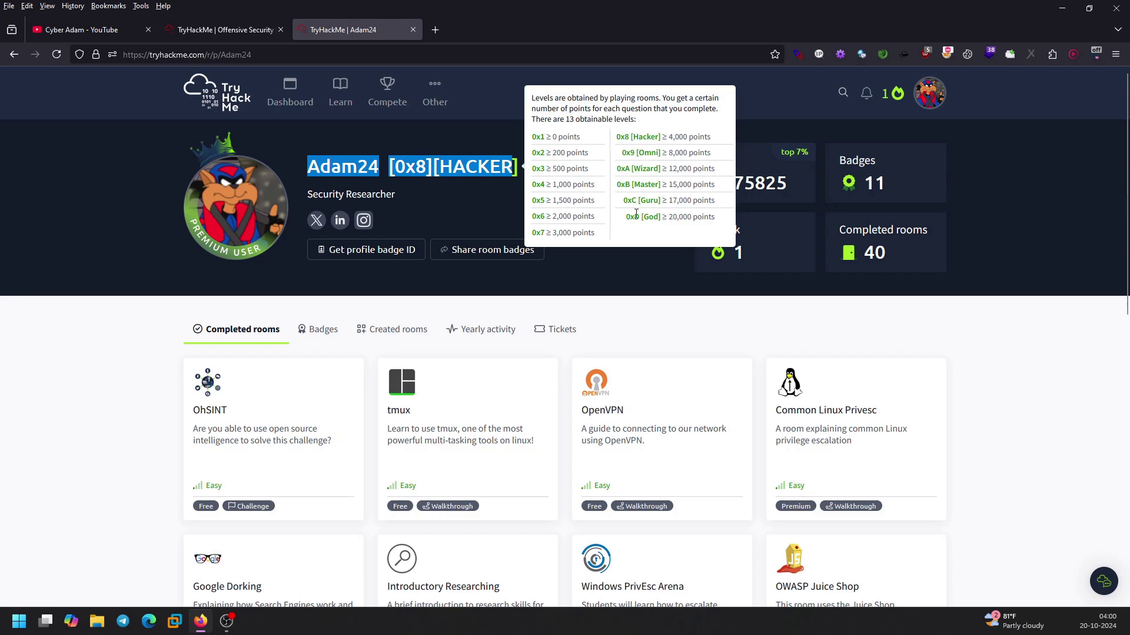
pyautogui.moveTo(631, 219); pyautogui.dragTo(717, 222)
pyautogui.click(718, 224)
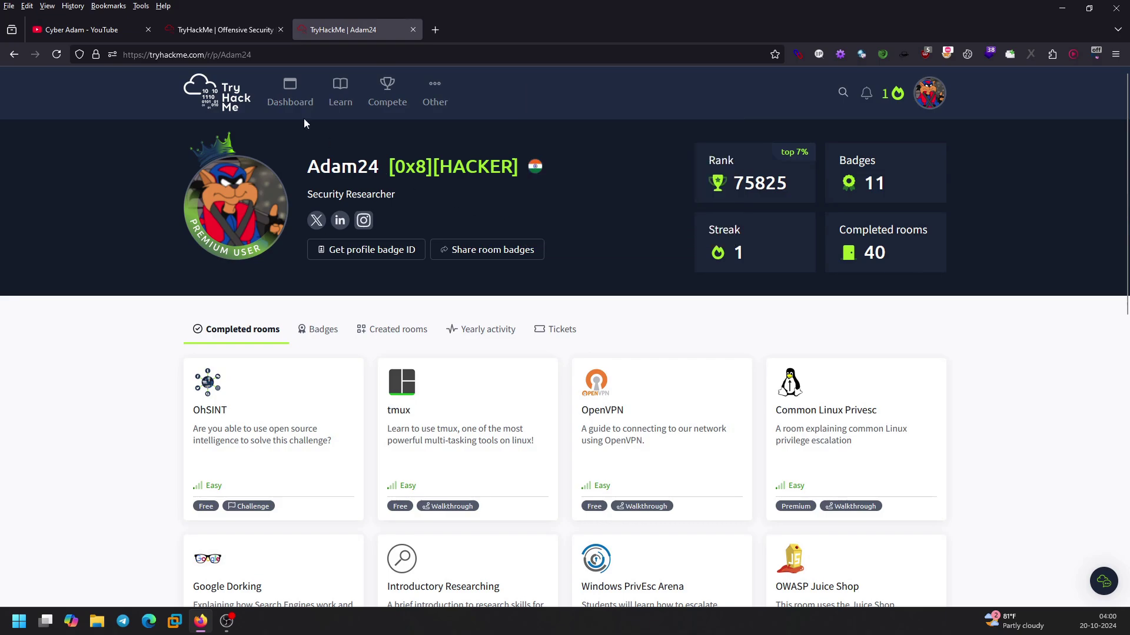
# - Copy the profile page's address and open it in a new private window to see the public view
pyautogui.click(289, 55)
pyautogui.hotkey('ctrl', 'c')
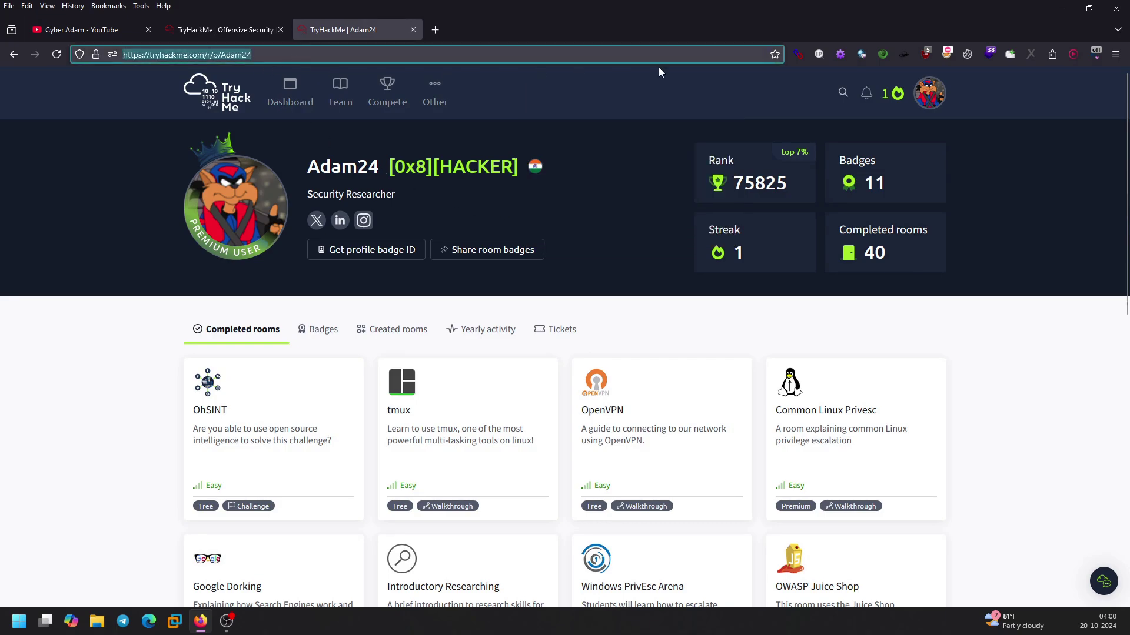
pyautogui.click(1115, 54)
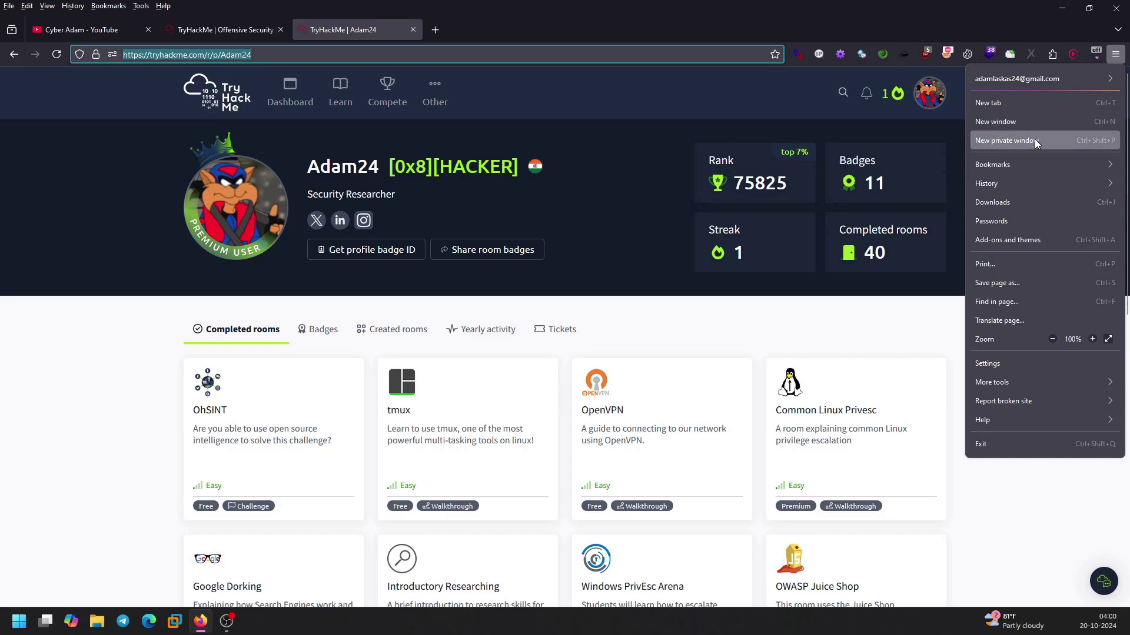
pyautogui.click(1035, 138)
pyautogui.hotkey('ctrl', 'v')
pyautogui.press('Return')
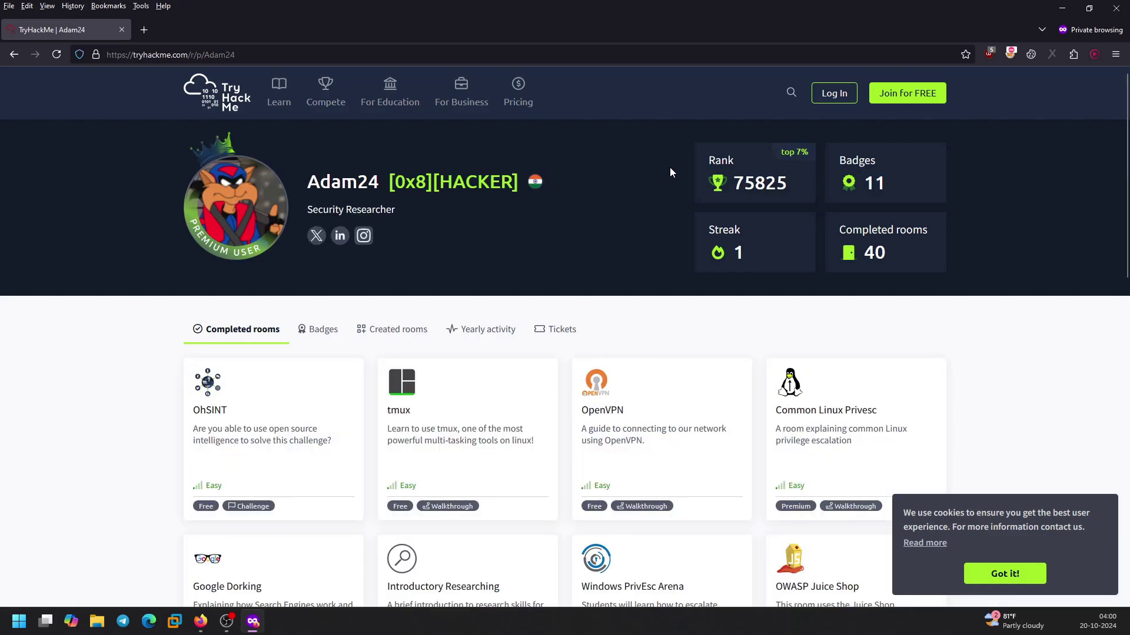
# - Close the private window and the profile tab, and return to the Task 2 instructions in the Offensive Security Intro room
pyautogui.click(1115, 8)
pyautogui.click(545, 217)
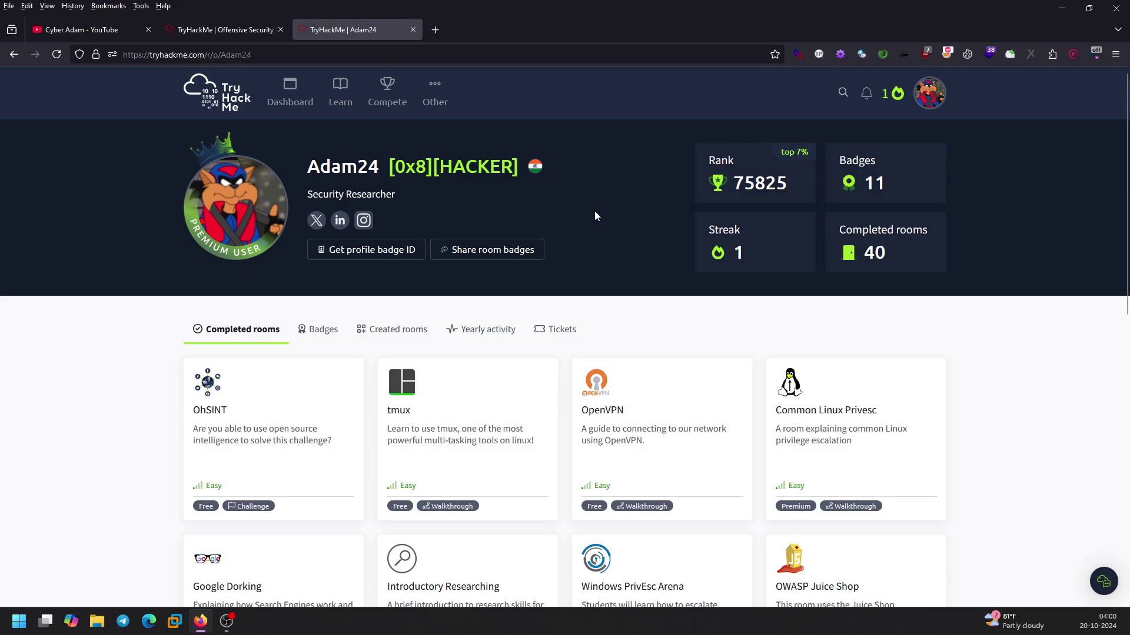
pyautogui.click(413, 30)
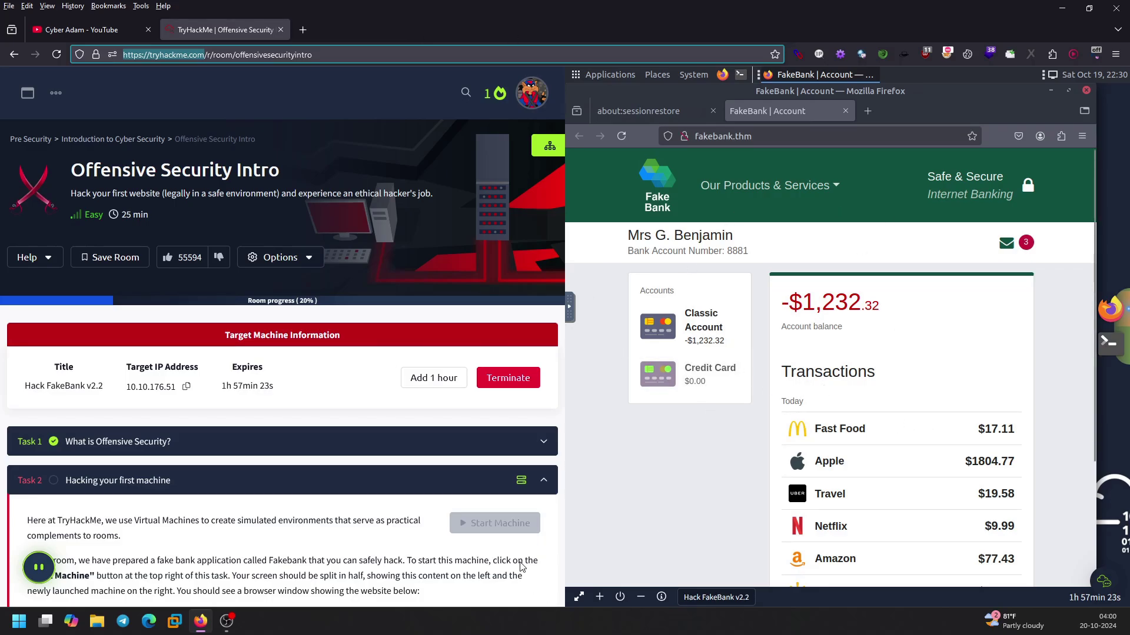
pyautogui.scroll(-4, 443, 321)
pyautogui.scroll(-2, 443, 321)
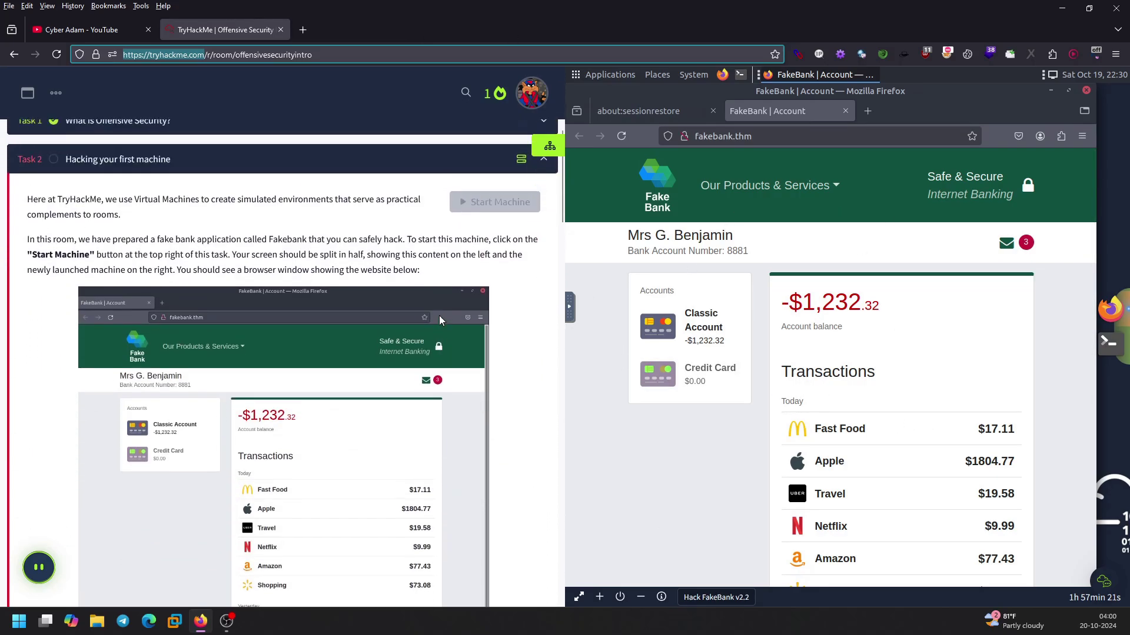
# - Open the Hack FakeBank v2.2 machine in its own browser tab, and exit split view in the room's tab
pyautogui.click(578, 598)
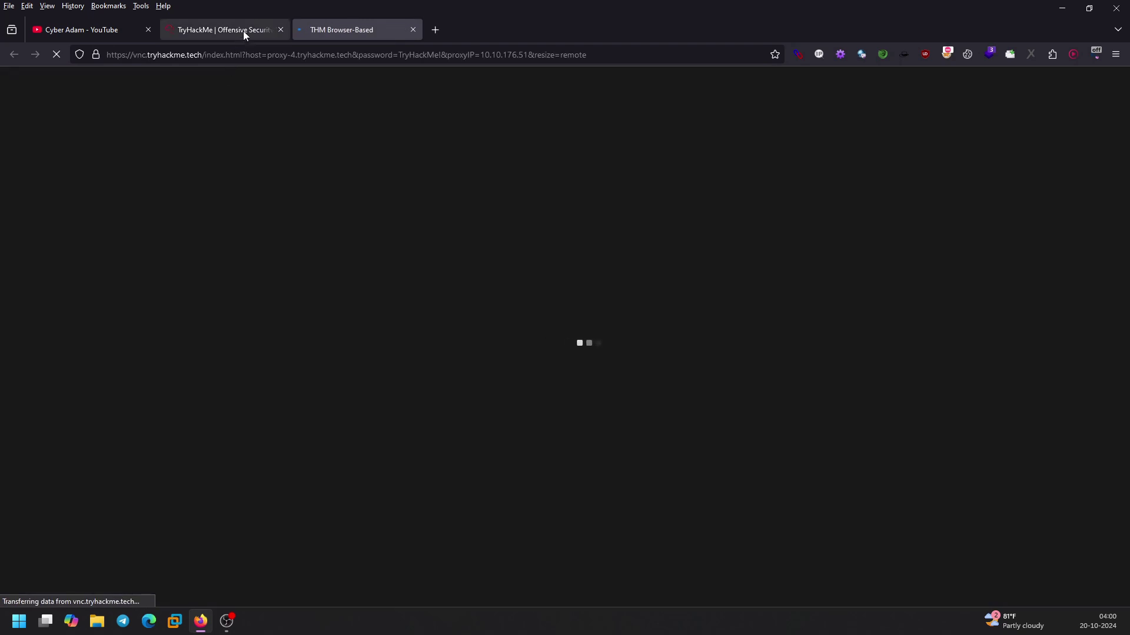
pyautogui.click(242, 30)
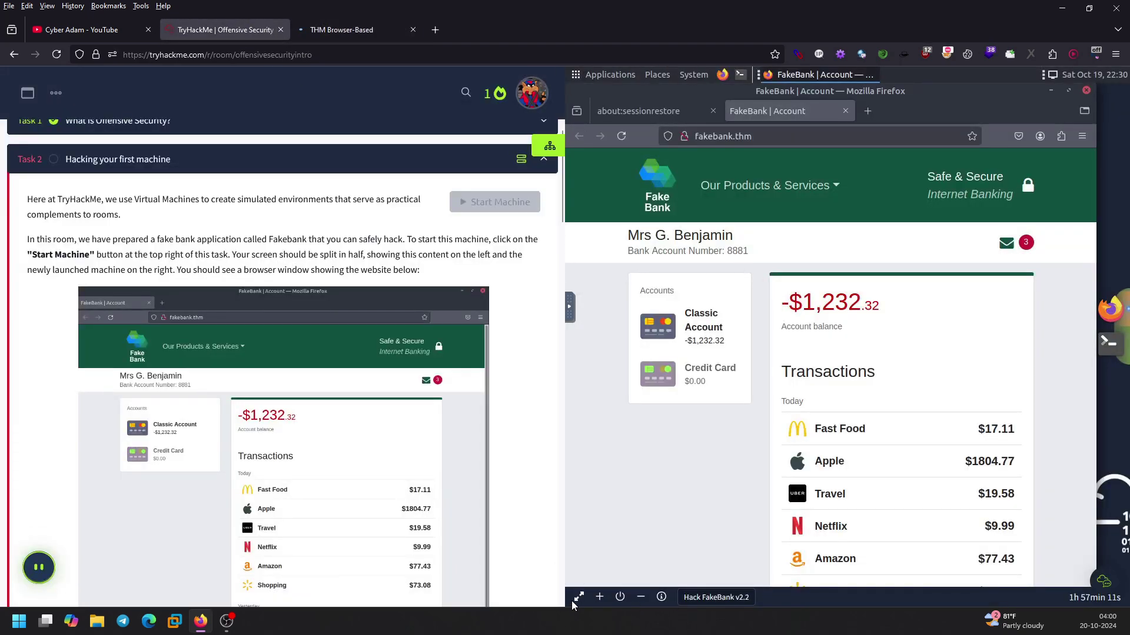
pyautogui.click(347, 31)
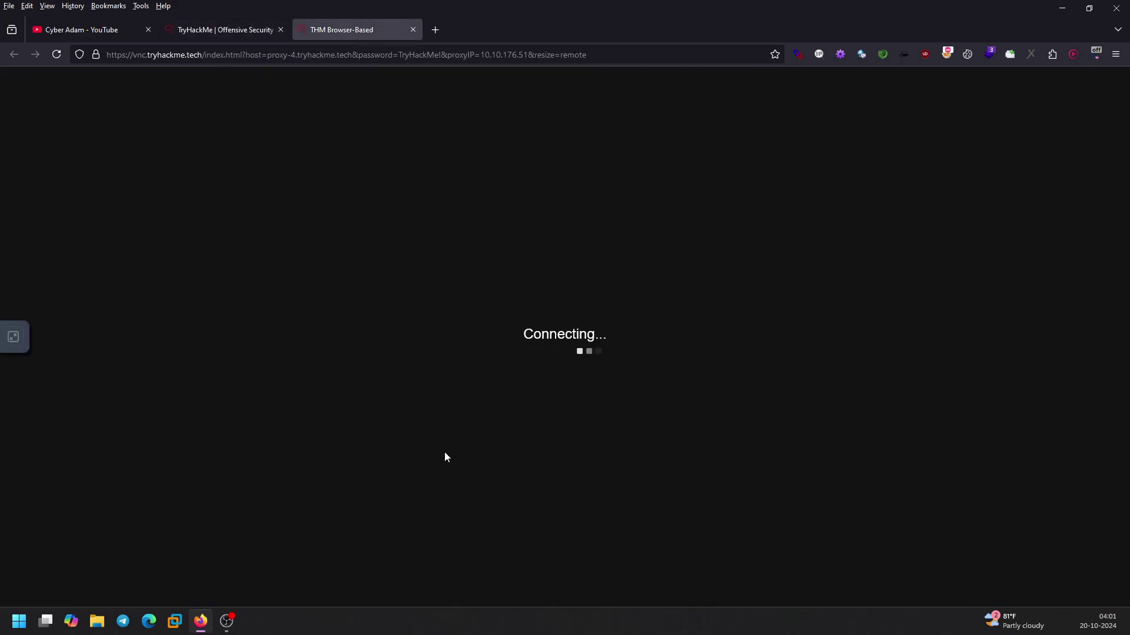
pyautogui.click(220, 31)
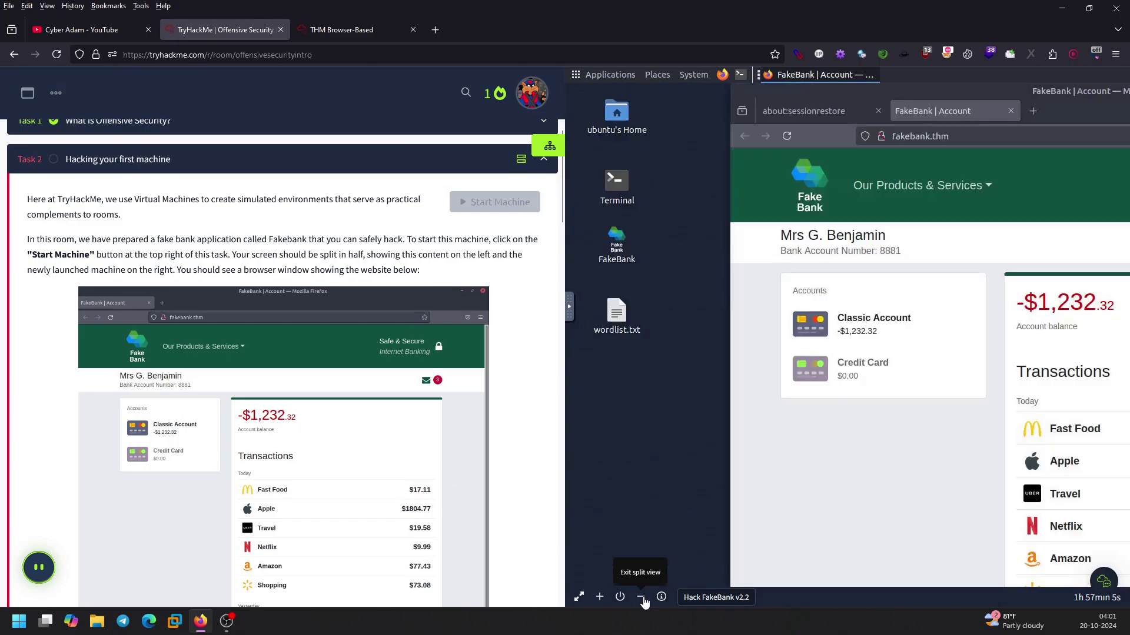
pyautogui.click(641, 597)
pyautogui.scroll(-5, 673, 368)
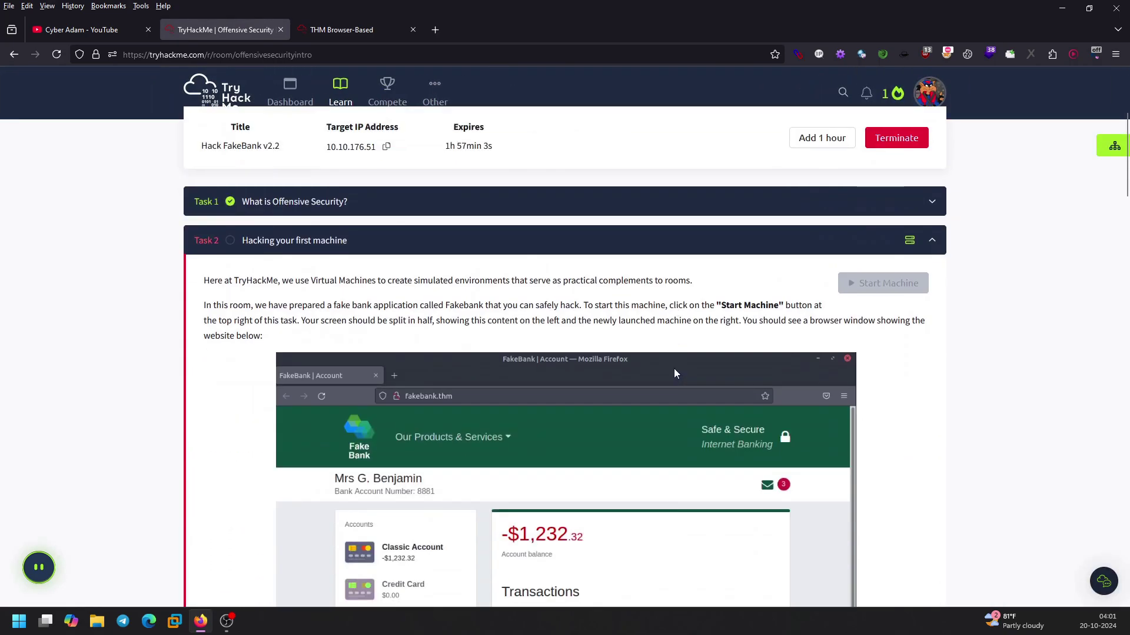
# - Read the Task 2 instructions from the FakeBank introduction down to the Your First Hack section
pyautogui.scroll(-1, 673, 371)
pyautogui.scroll(1, 588, 353)
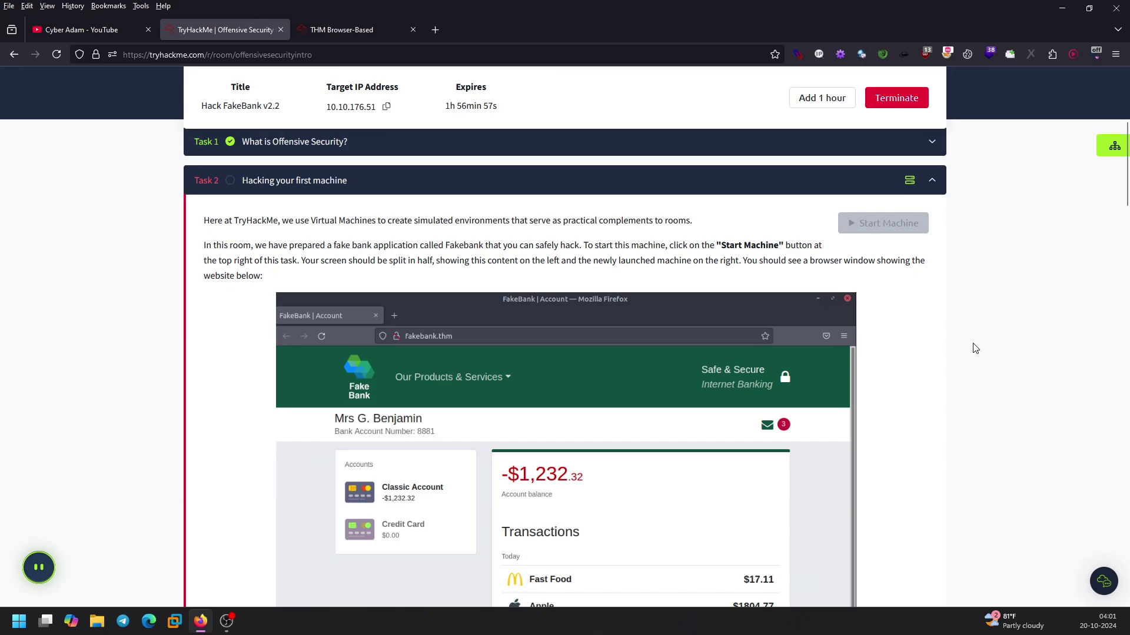
pyautogui.scroll(-2, 973, 348)
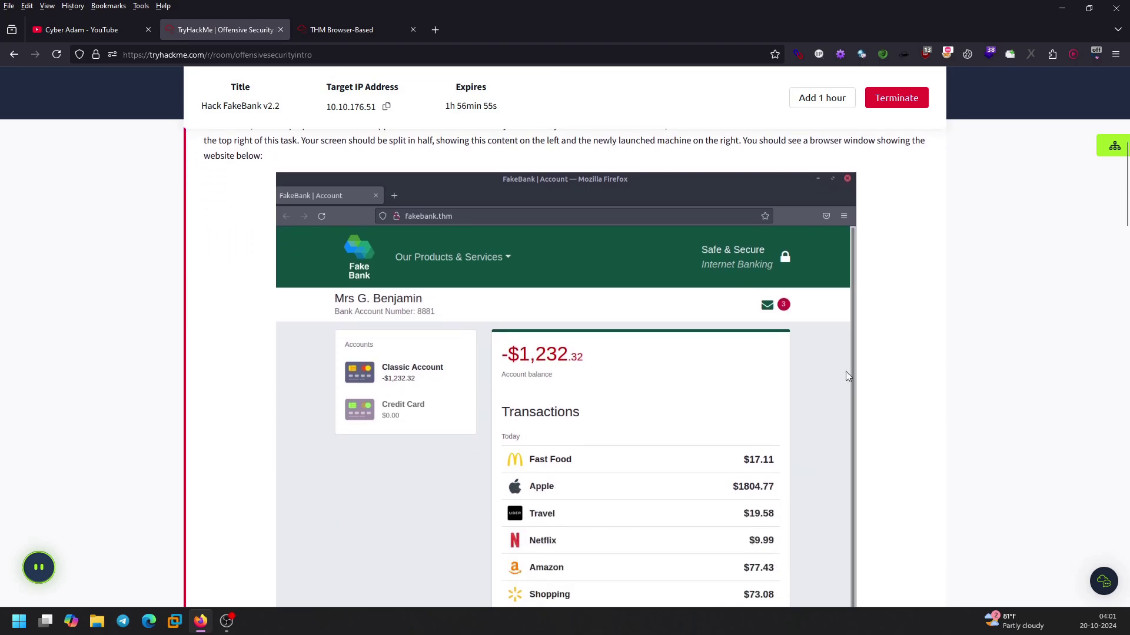
pyautogui.scroll(-4, 774, 375)
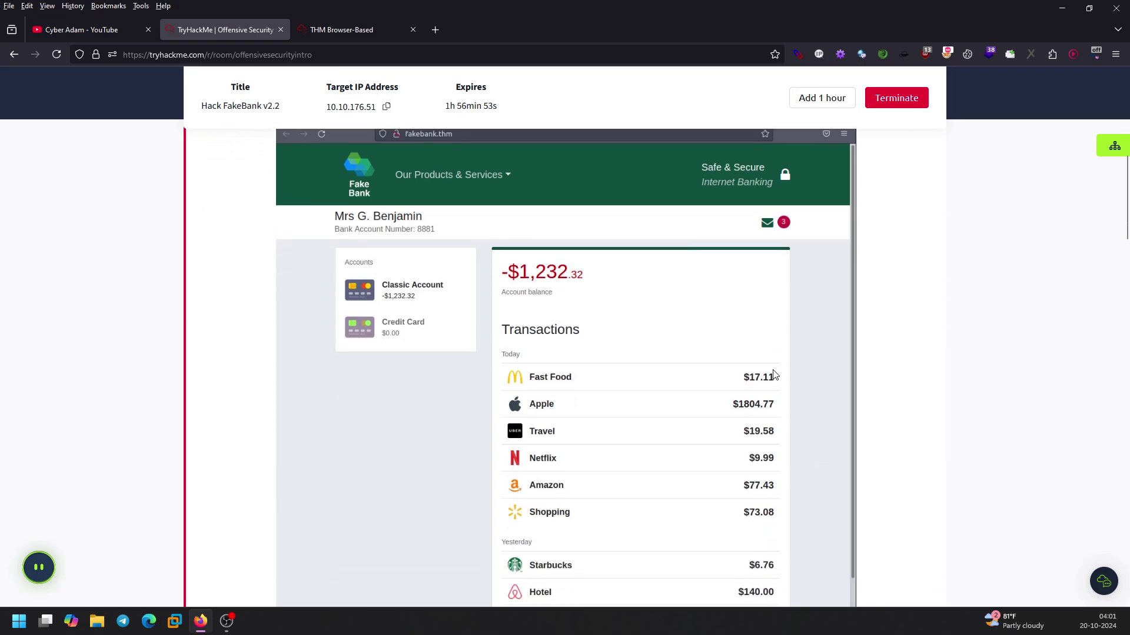
pyautogui.scroll(3, 774, 374)
pyautogui.scroll(-8, 774, 374)
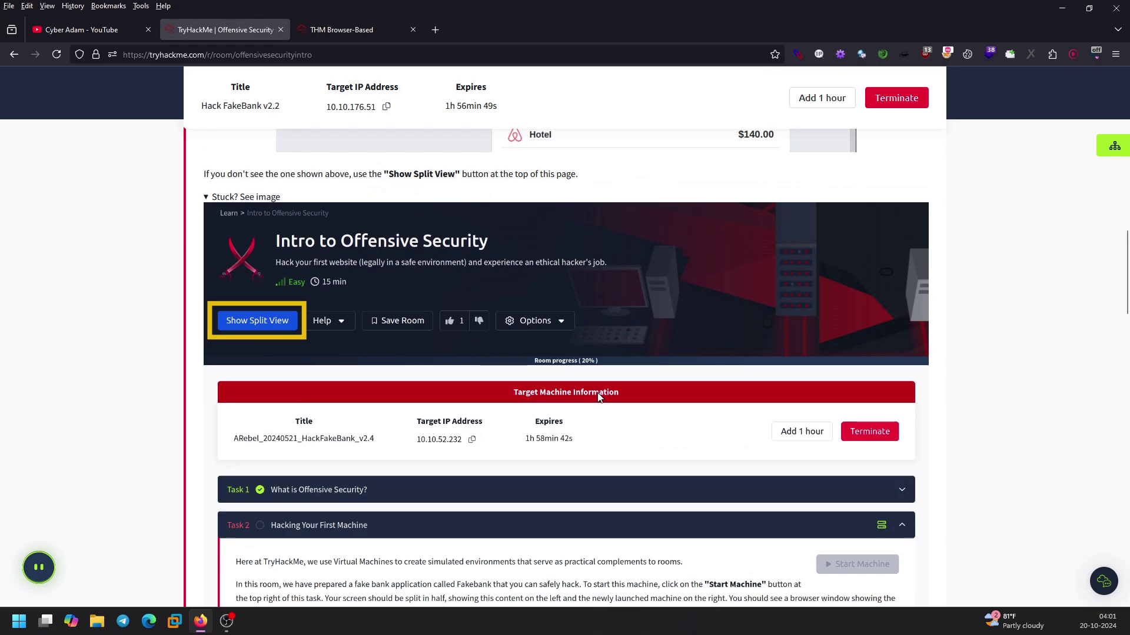
pyautogui.scroll(-3, 598, 396)
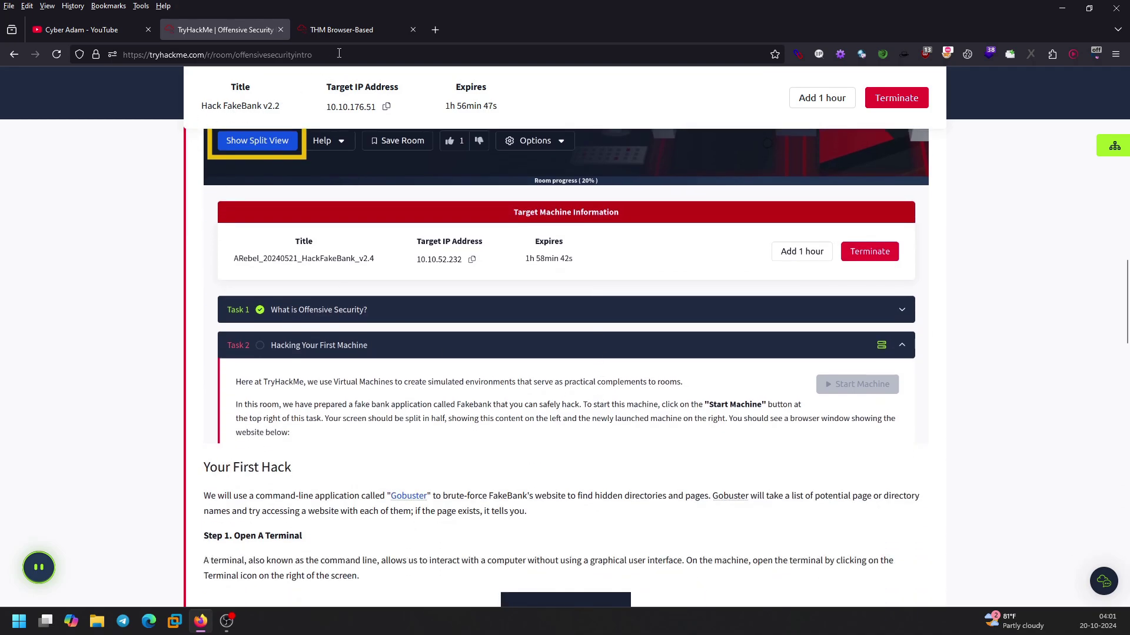
pyautogui.click(358, 34)
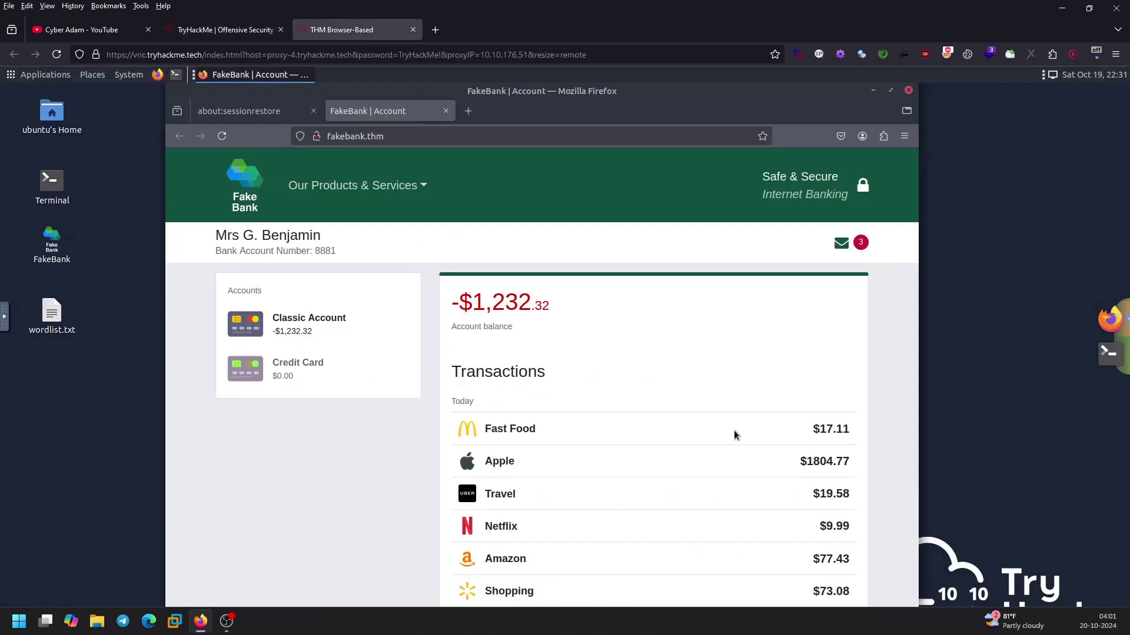
pyautogui.click(412, 135)
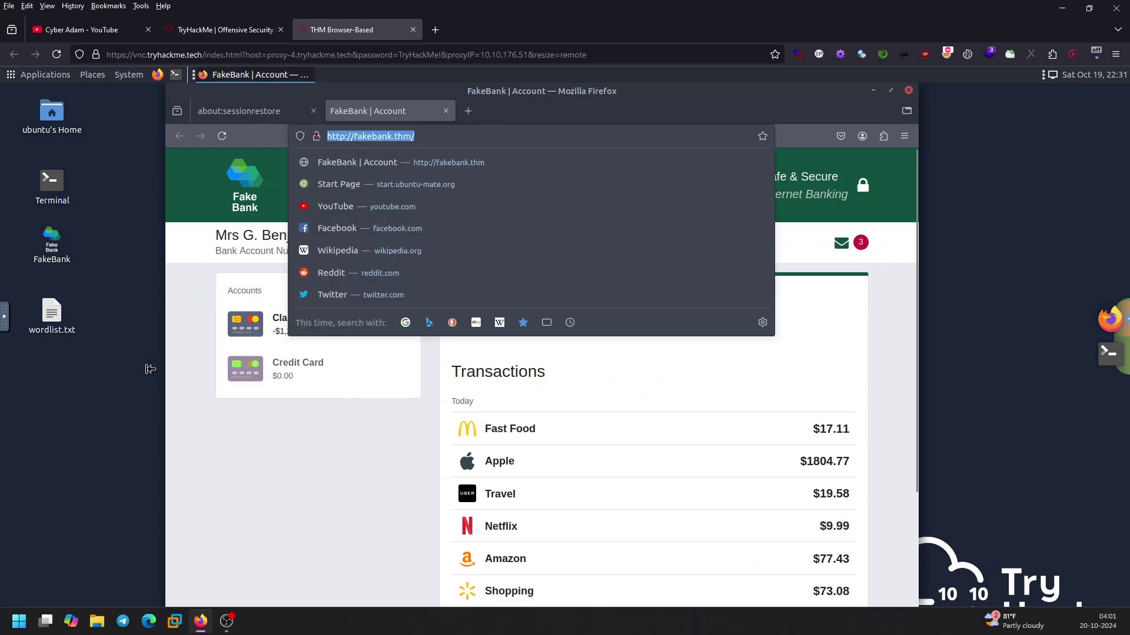
pyautogui.press('Escape')
pyautogui.click(31, 75)
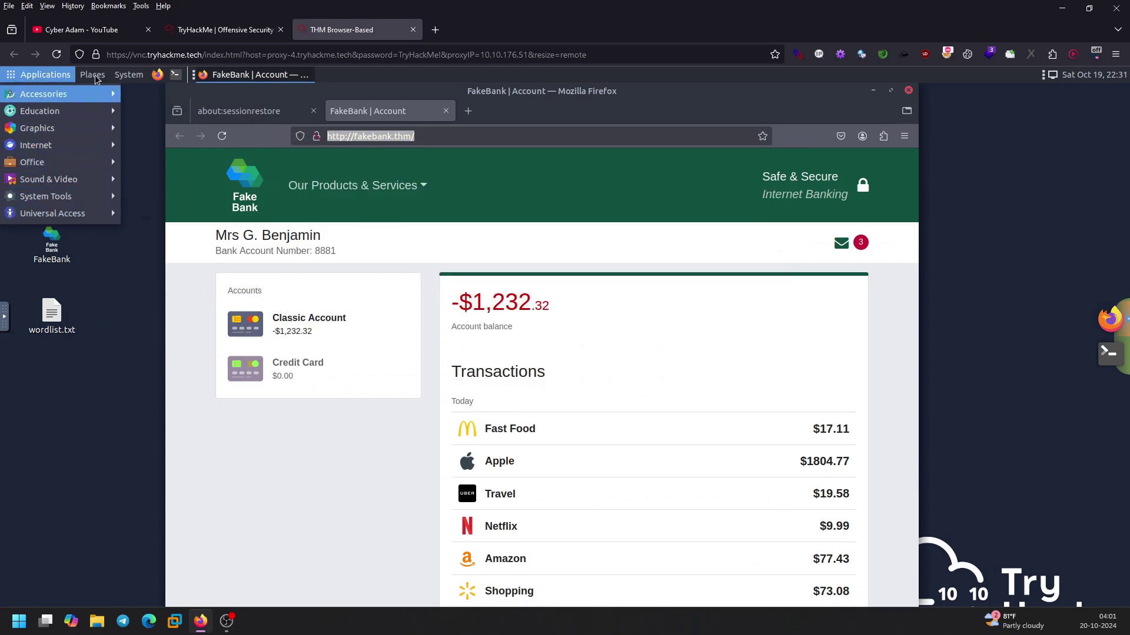
pyautogui.click(591, 104)
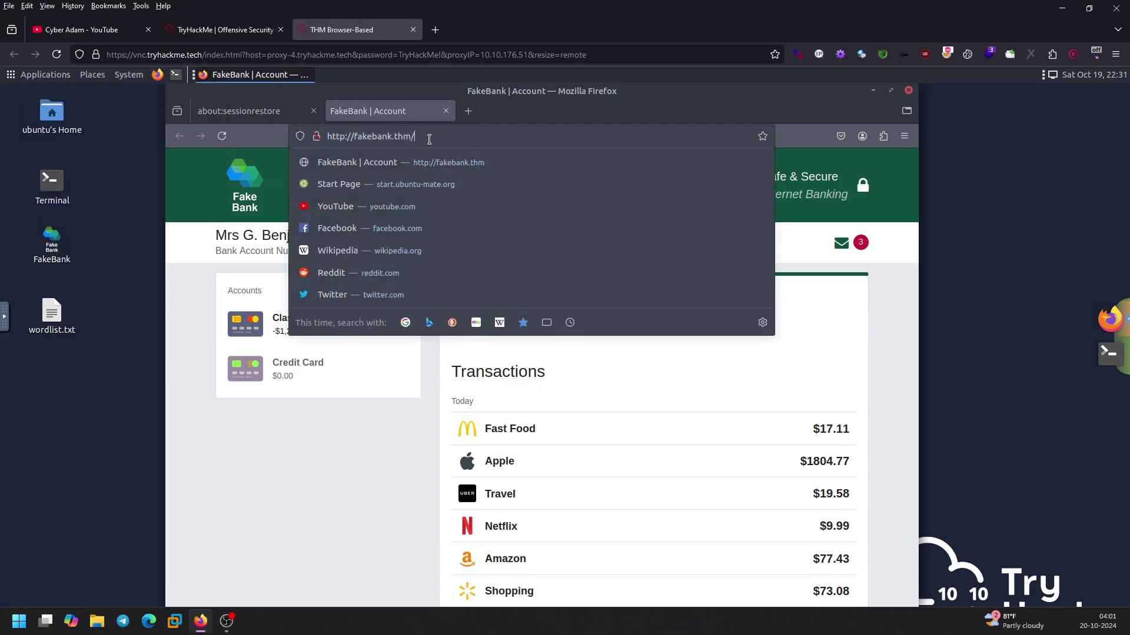
pyautogui.press('Return')
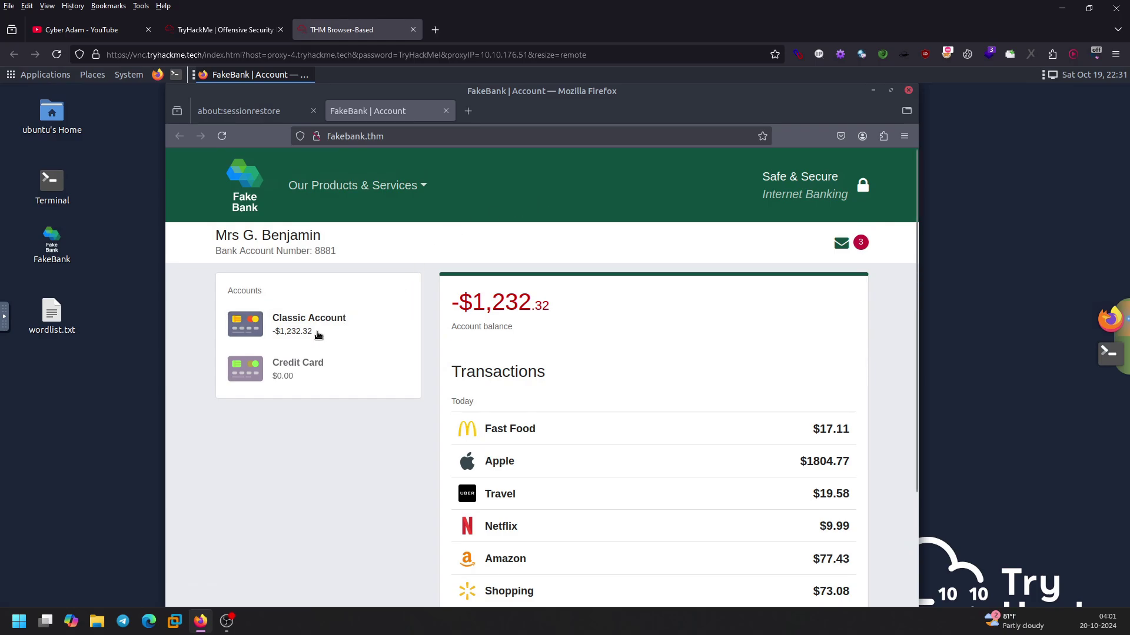
# - Examine the FakeBank account page, including its balance, transactions and the Our Products & Services options
pyautogui.scroll(-3, 580, 390)
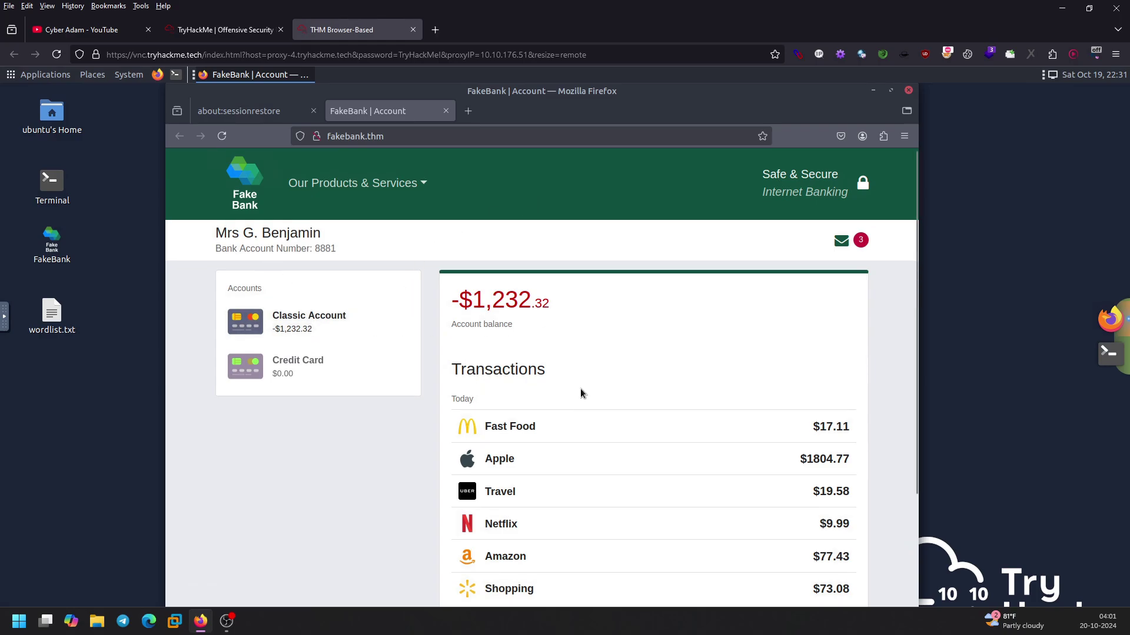
pyautogui.scroll(3, 640, 377)
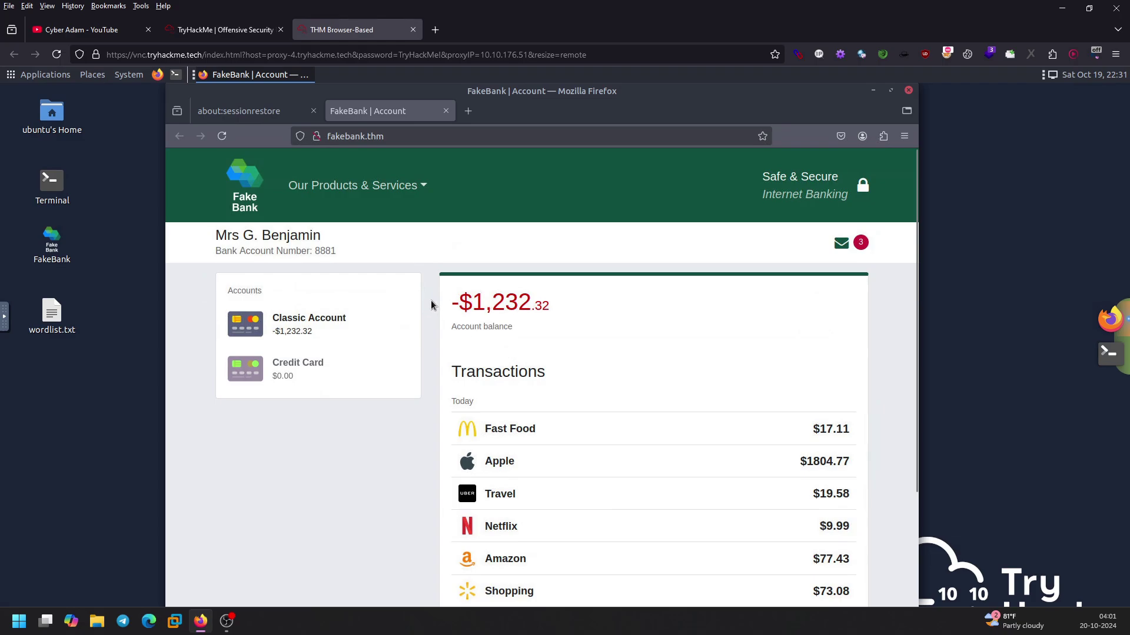
pyautogui.moveTo(431, 304); pyautogui.dragTo(554, 304)
pyautogui.click(296, 364)
pyautogui.click(381, 187)
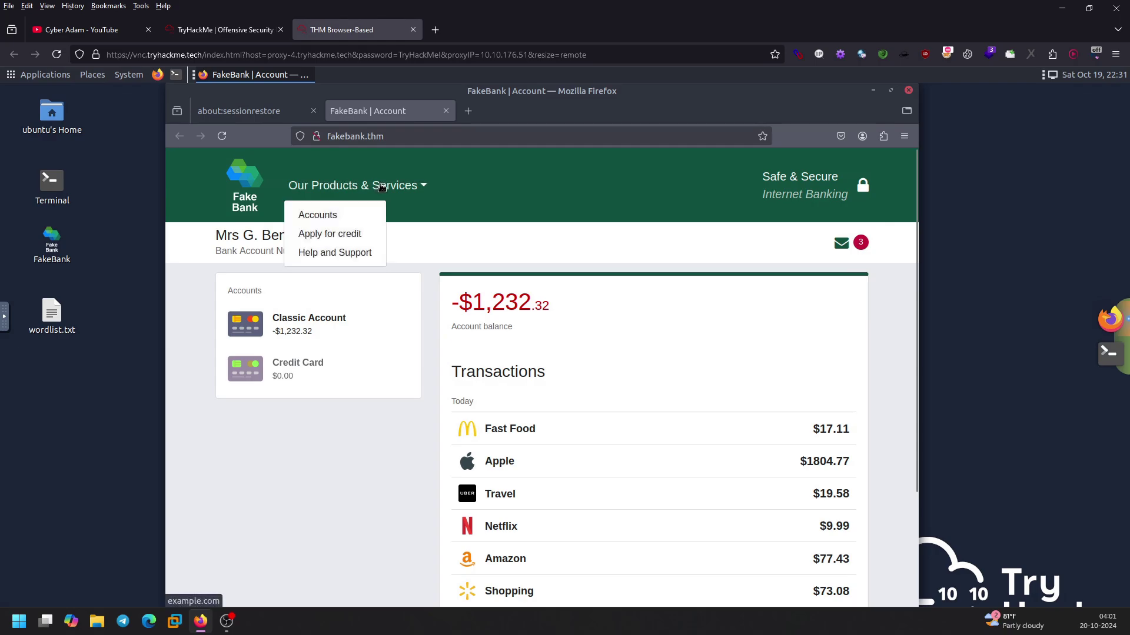
pyautogui.click(369, 446)
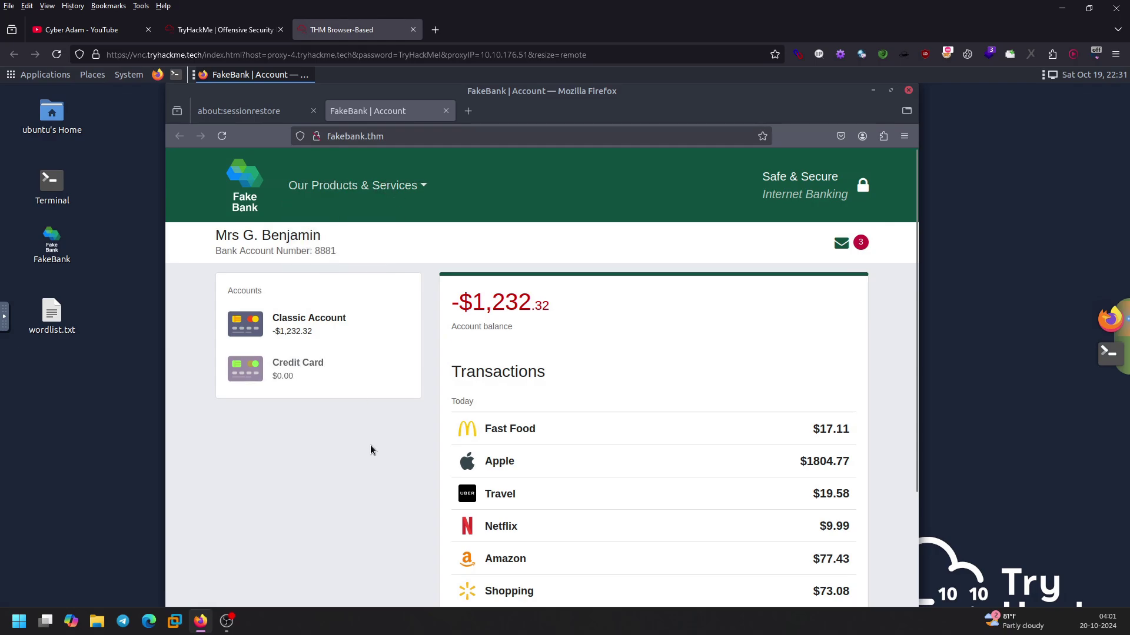
pyautogui.moveTo(405, 136); pyautogui.dragTo(337, 136)
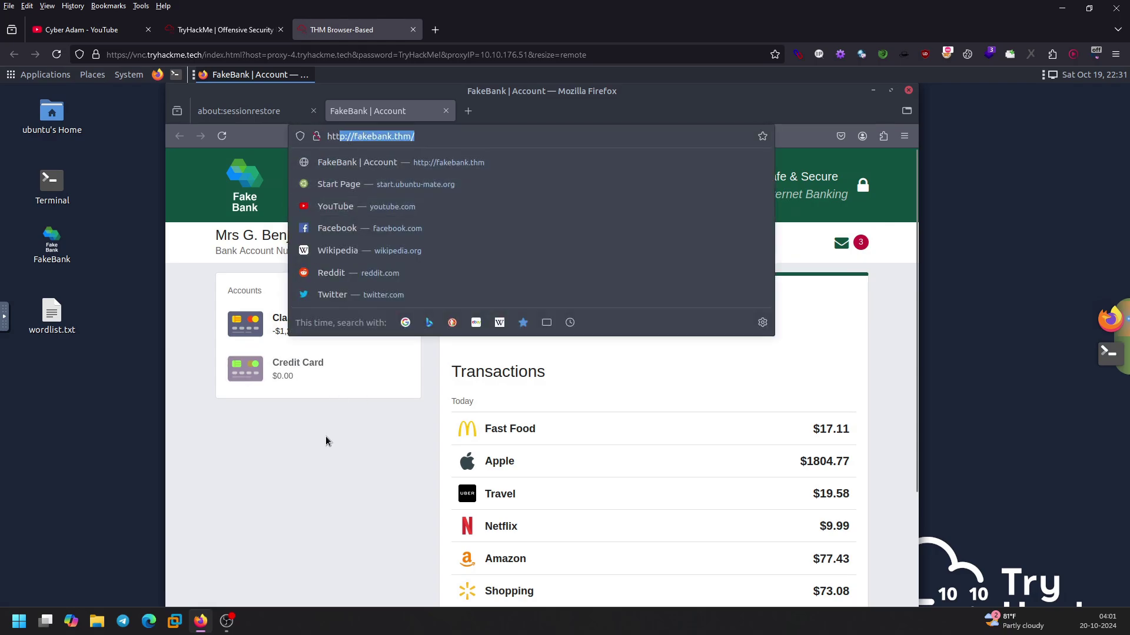
pyautogui.click(326, 436)
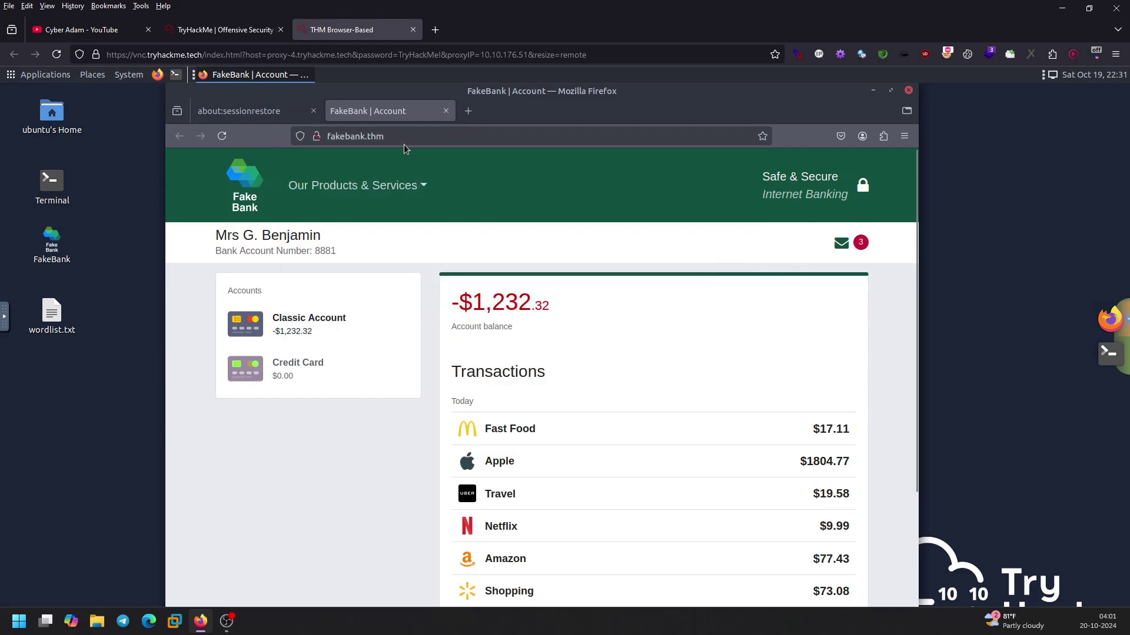
pyautogui.click(380, 137)
pyautogui.hotkey('ctrl', 'c')
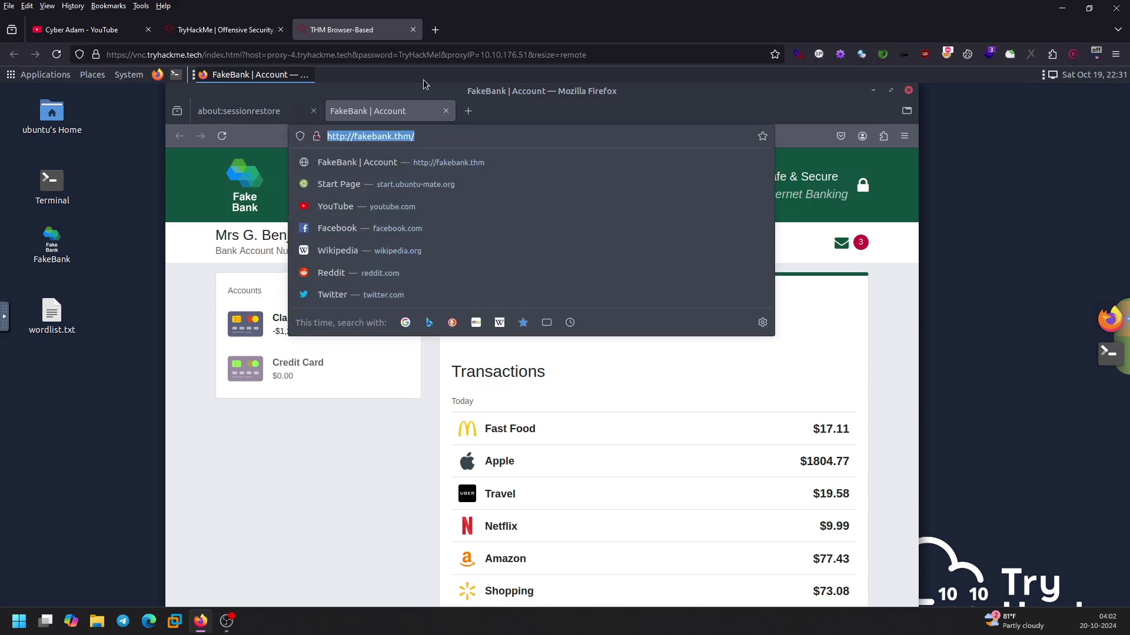
pyautogui.click(444, 31)
pyautogui.hotkey('ctrl', 'v')
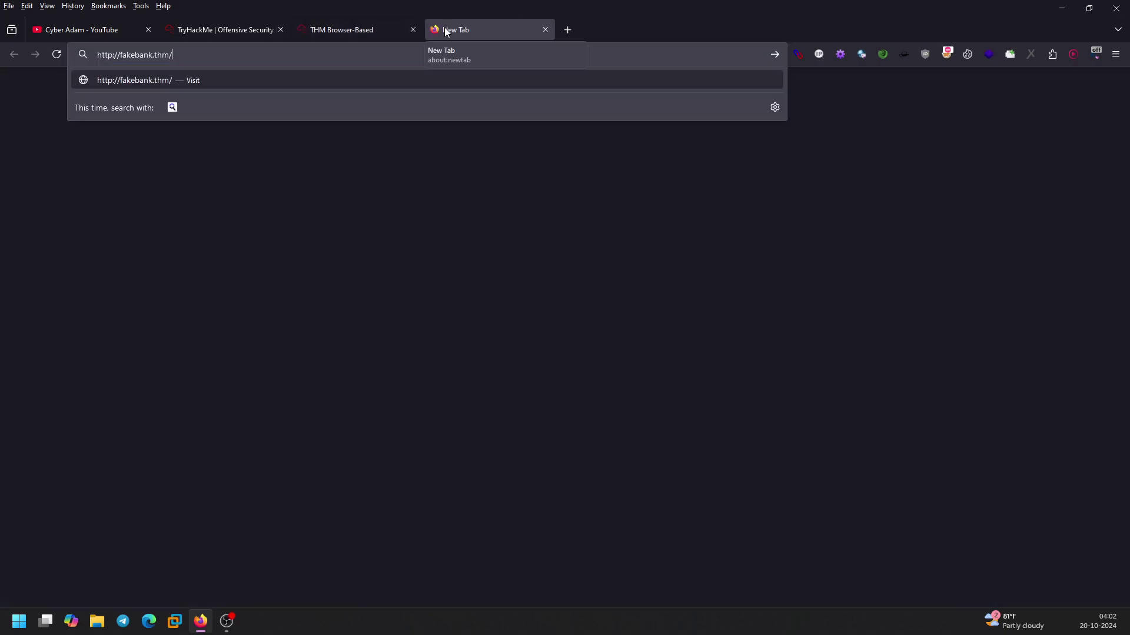
pyautogui.press('Return')
pyautogui.moveTo(496, 224); pyautogui.dragTo(749, 446)
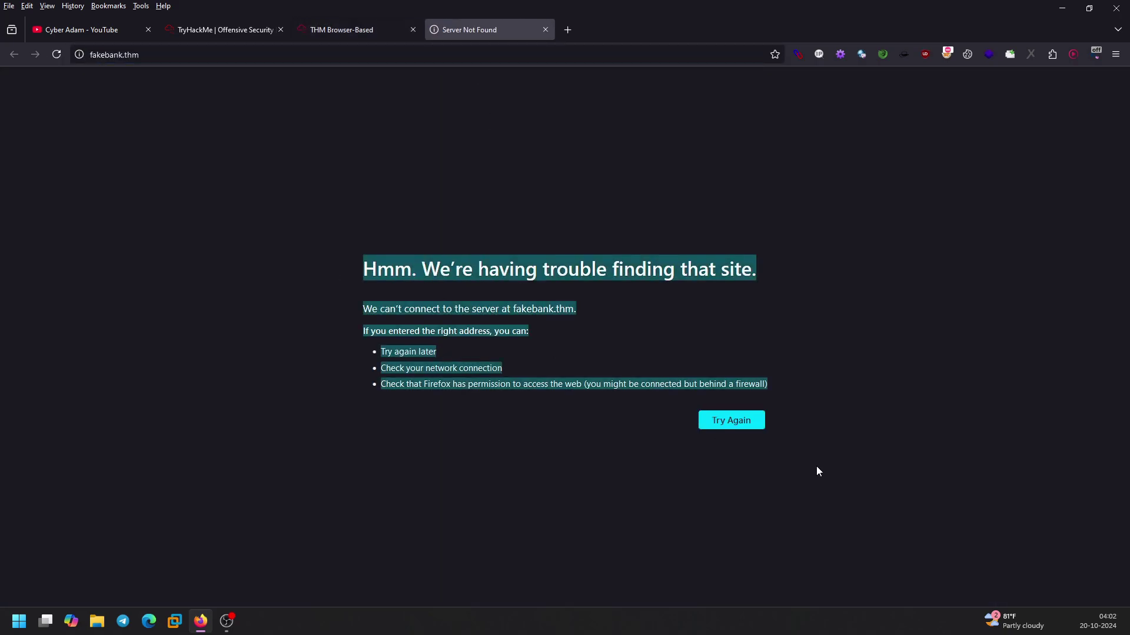
pyautogui.click(382, 336)
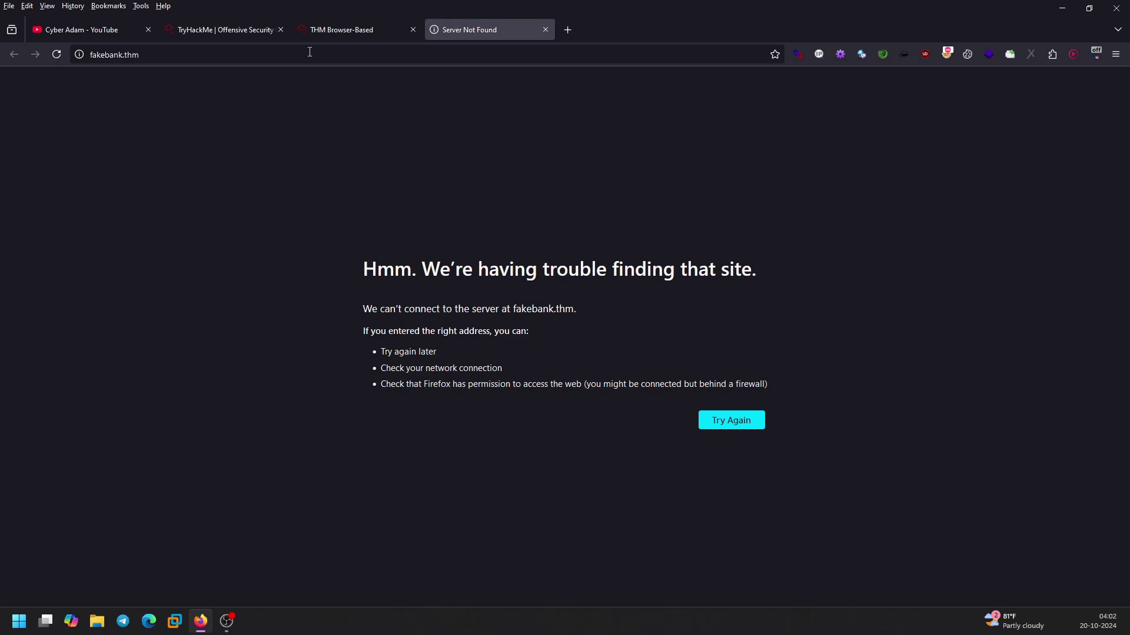
# - Copy the target machine's IP address from the room page, and revisit the fakebank.thm tab and the machine's tab
pyautogui.click(228, 33)
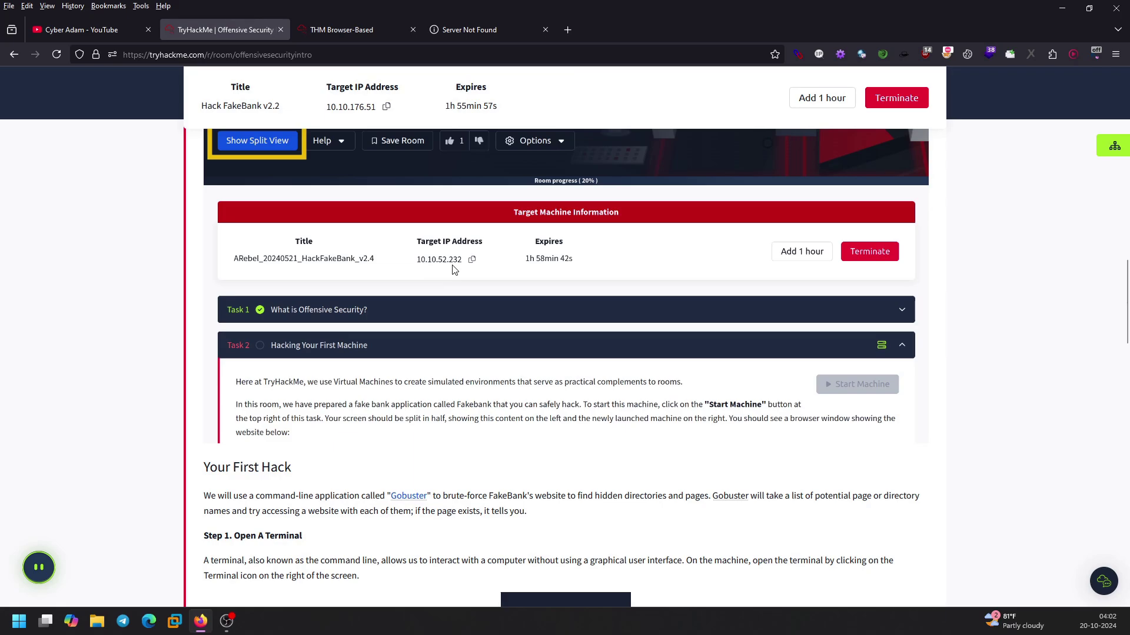
pyautogui.moveTo(323, 106); pyautogui.dragTo(377, 107)
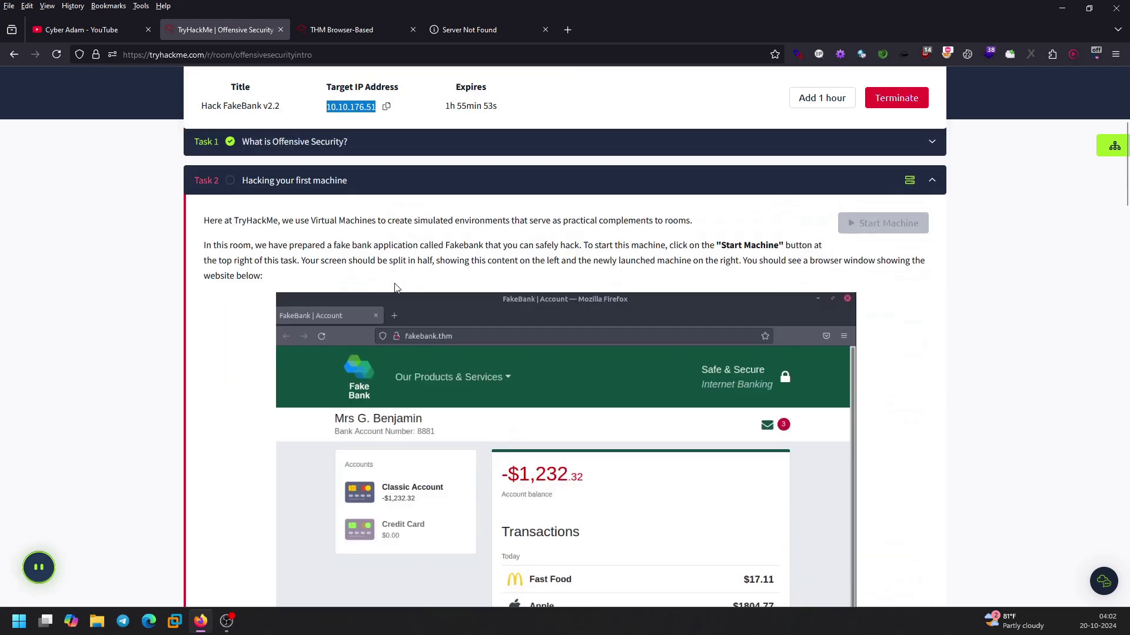
pyautogui.click(387, 107)
pyautogui.click(535, 30)
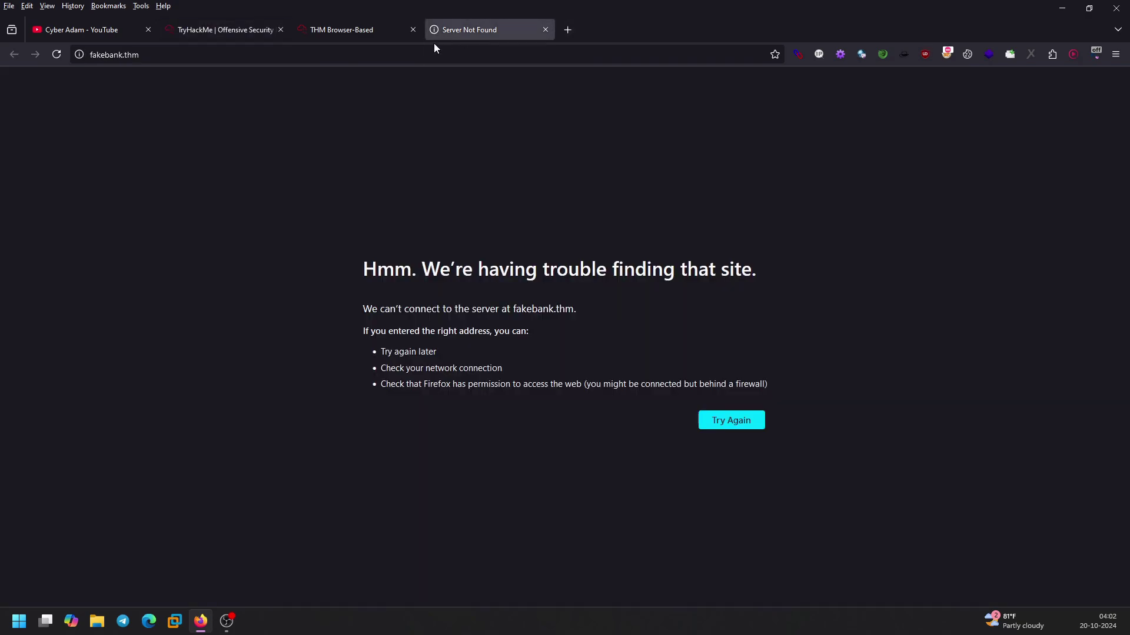
pyautogui.click(258, 29)
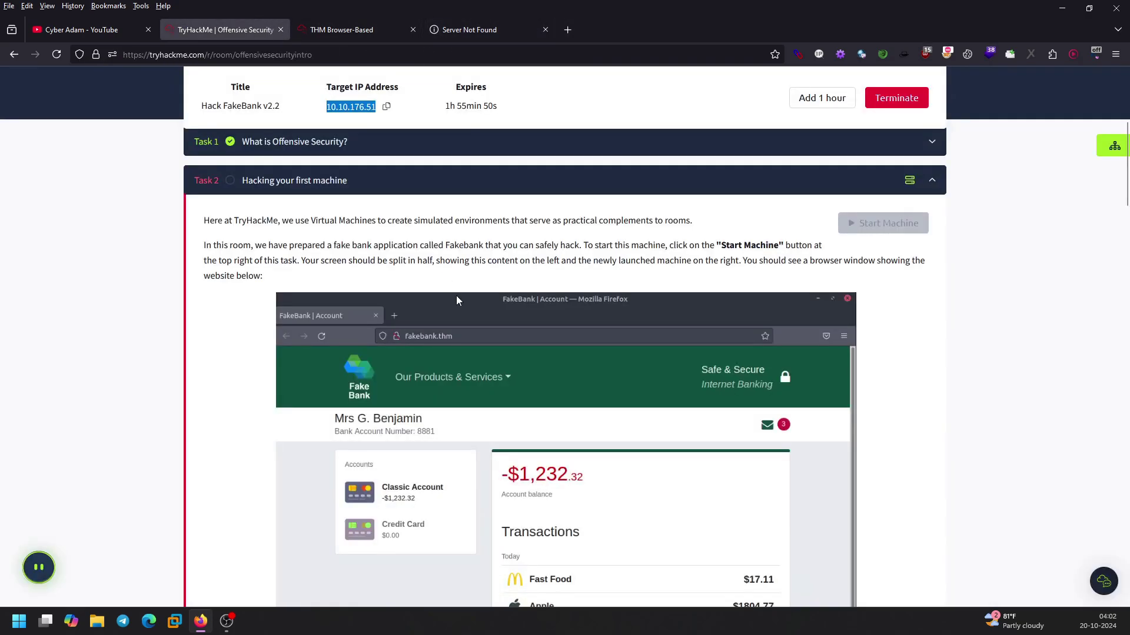
pyautogui.scroll(-2, 457, 297)
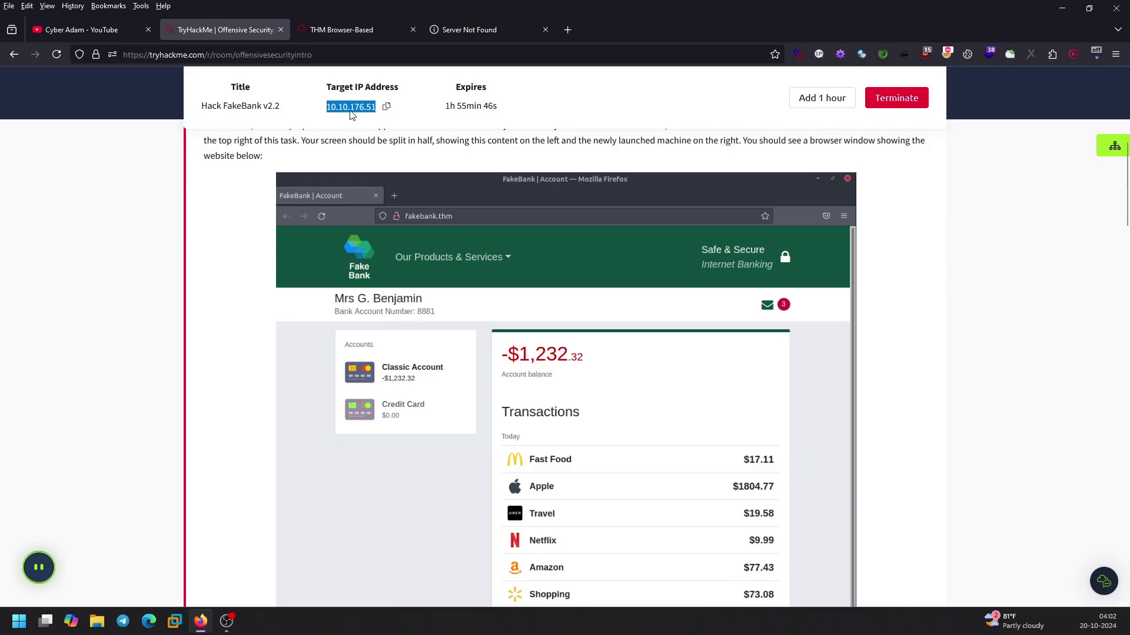
pyautogui.click(355, 33)
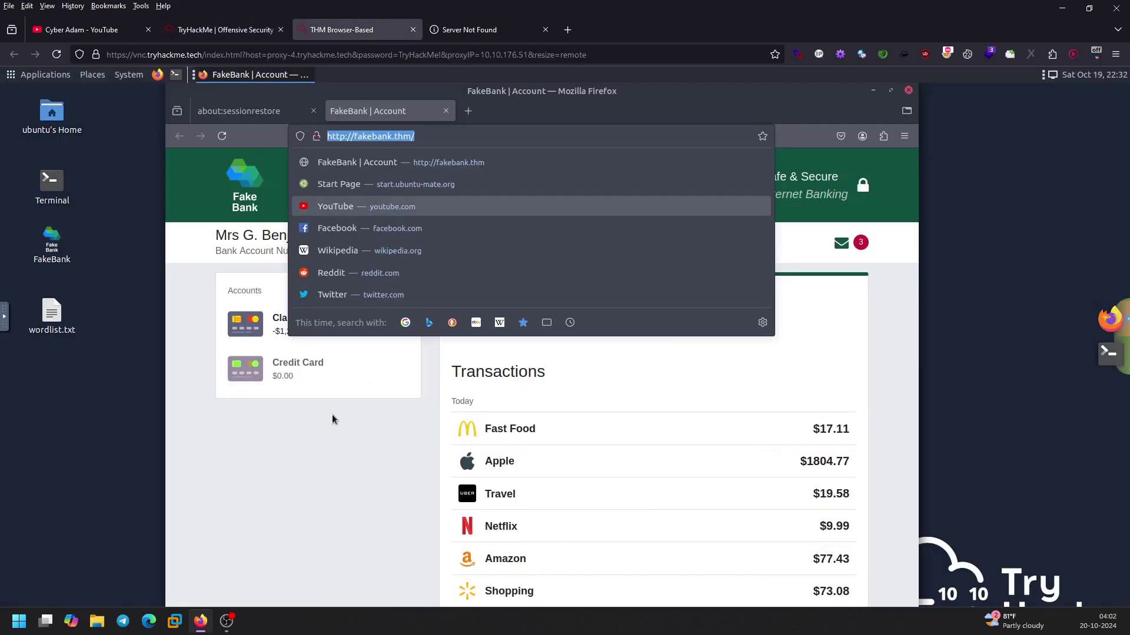
# - Open the account's Access page from the room and review the VPN server list and the AttackBox and OpenVPN connection options
pyautogui.click(230, 31)
pyautogui.scroll(5, 953, 330)
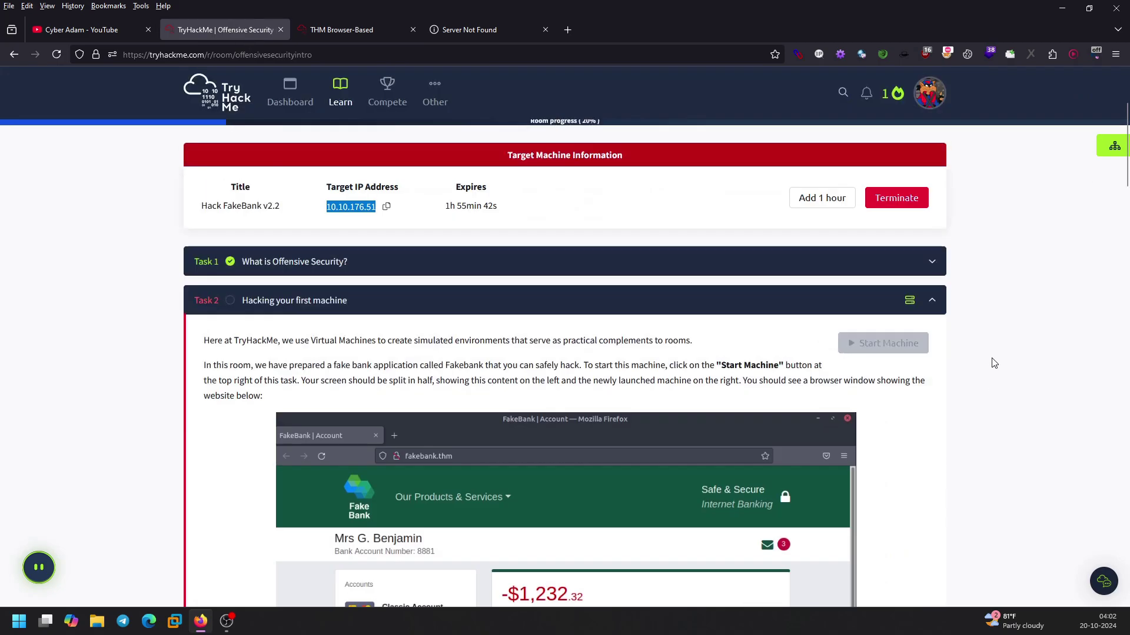
pyautogui.click(930, 100)
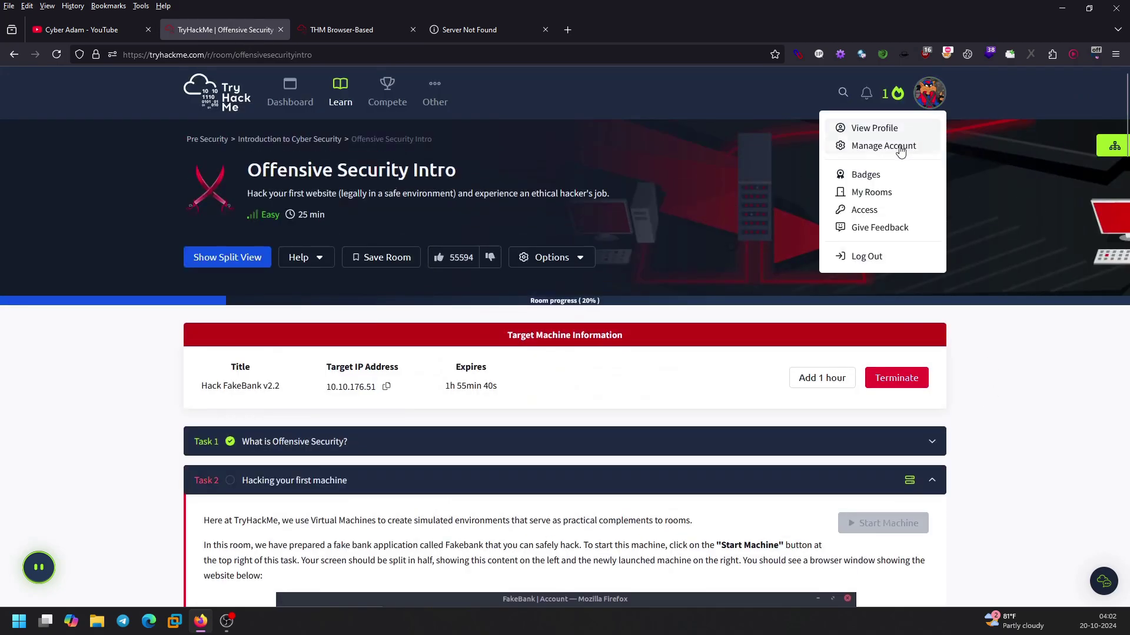
pyautogui.click(865, 210)
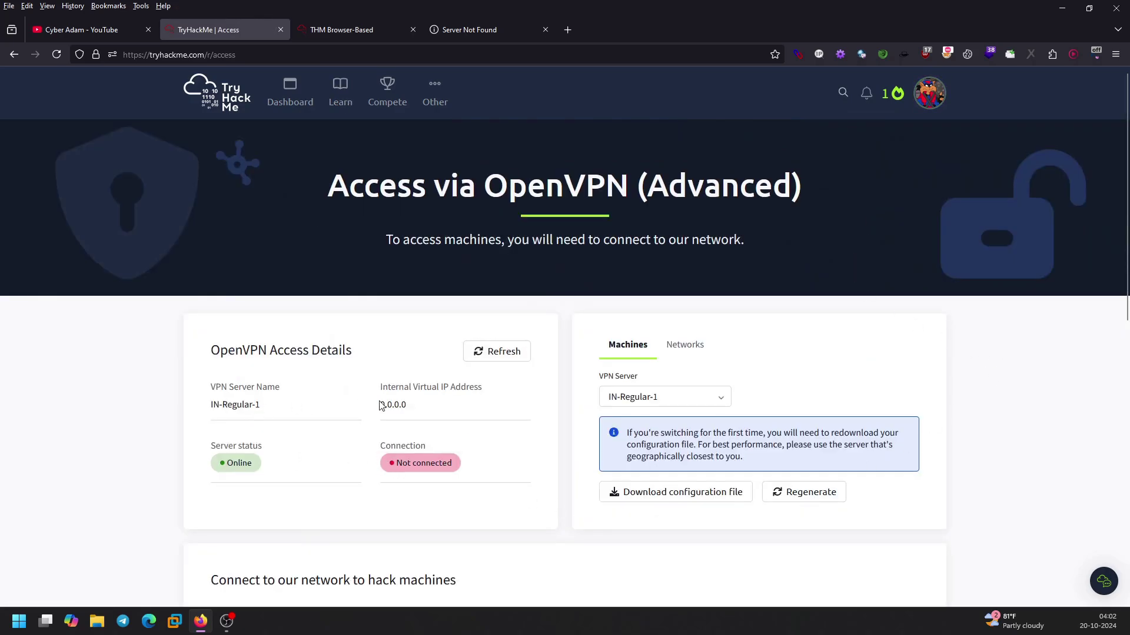
pyautogui.click(669, 399)
pyautogui.click(664, 571)
pyautogui.scroll(-6, 590, 276)
pyautogui.scroll(2, 593, 278)
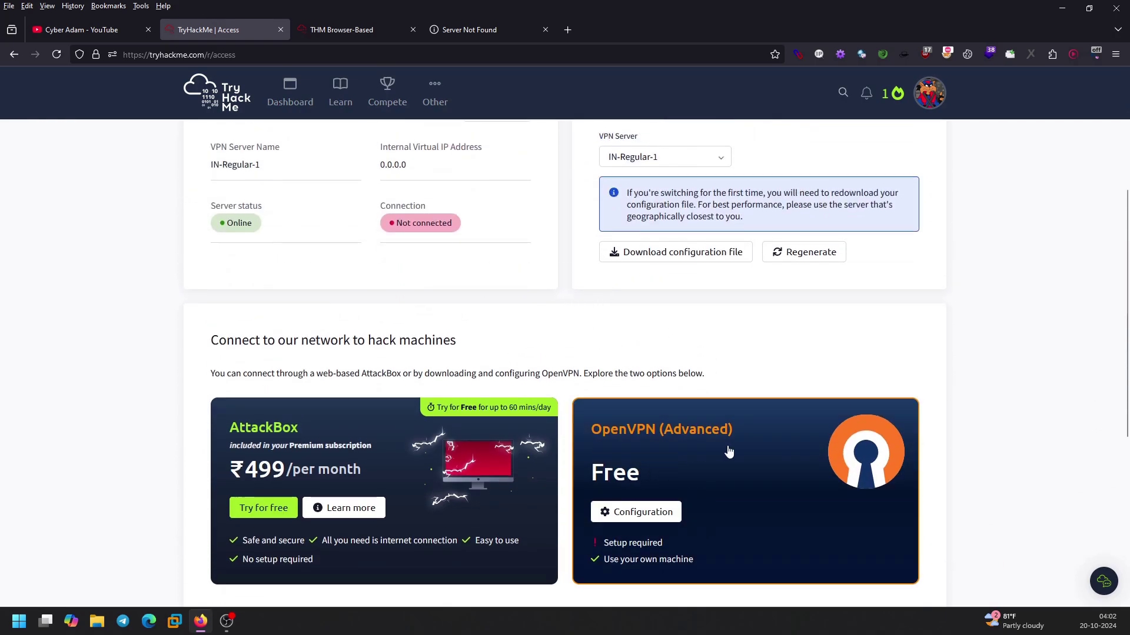
pyautogui.scroll(-3, 728, 450)
pyautogui.scroll(5, 695, 415)
pyautogui.scroll(2, 647, 421)
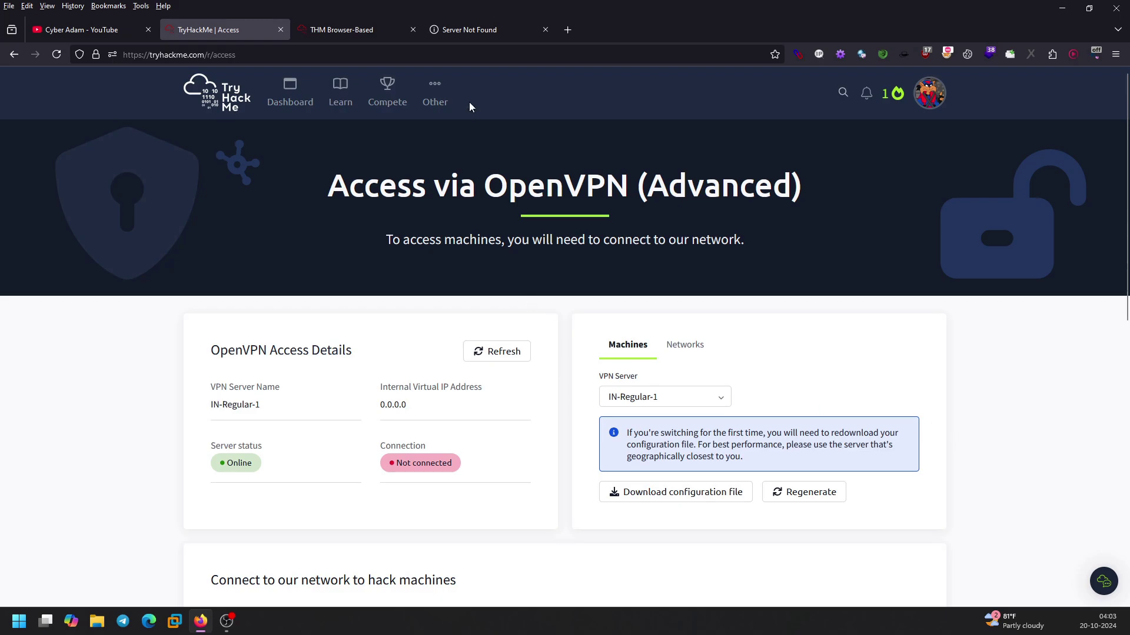
# - Return to the FakeBank machine and close the about:sessionrestore tab in its browser, leaving the FakeBank account page open
pyautogui.click(383, 31)
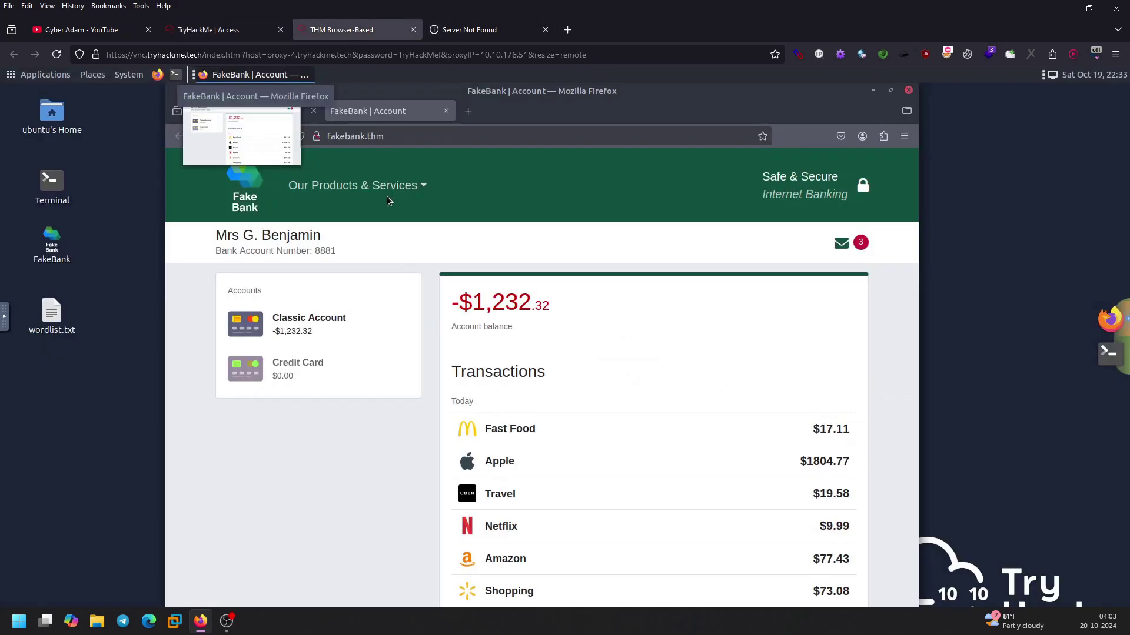
pyautogui.click(478, 37)
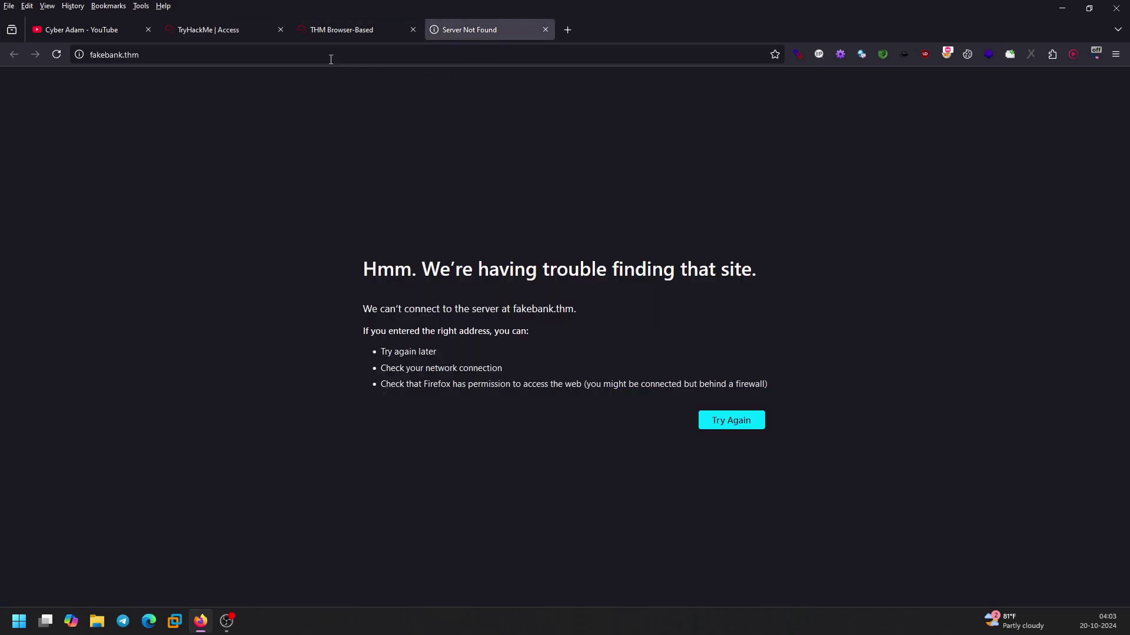
pyautogui.click(372, 33)
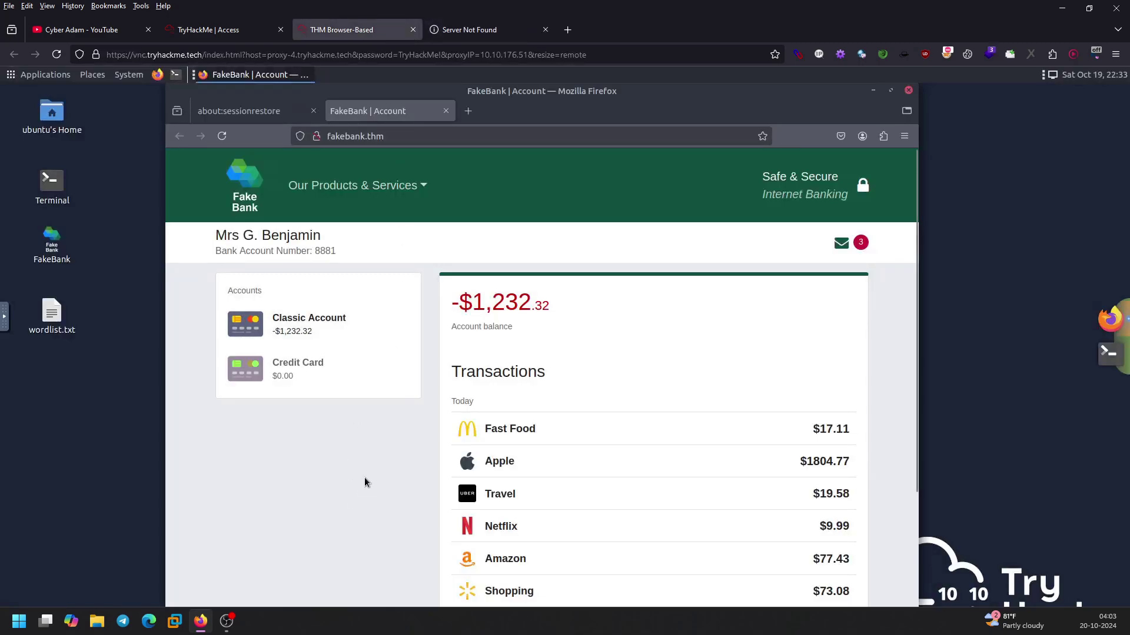
pyautogui.scroll(-3, 365, 478)
pyautogui.scroll(3, 407, 464)
pyautogui.click(313, 111)
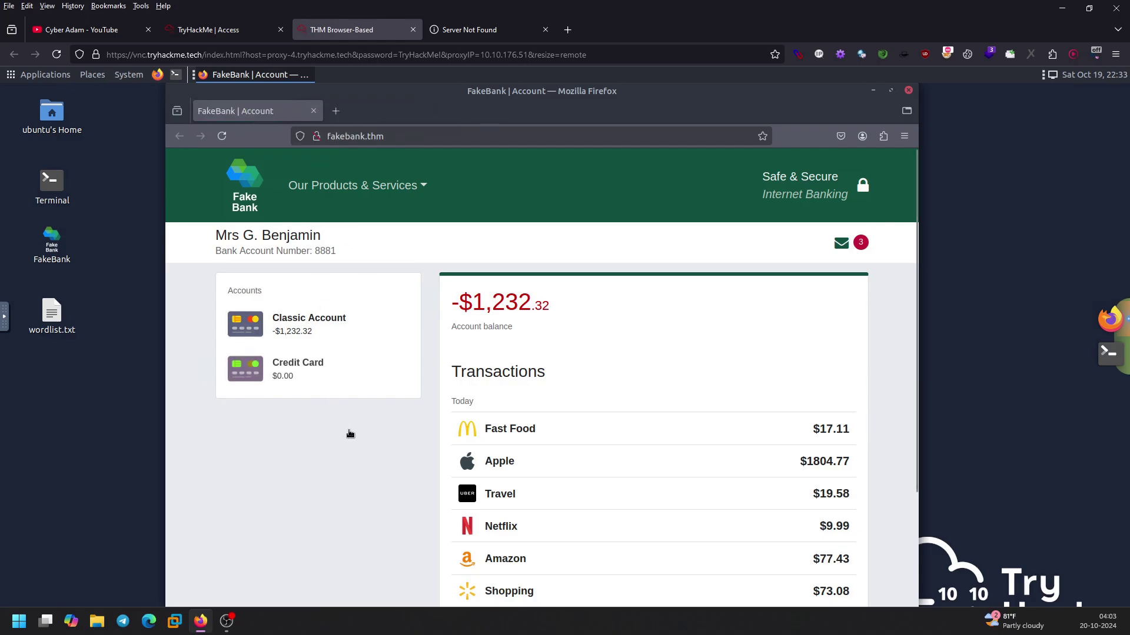
# - View the FakeBank account page's source at 120% zoom and read through the HTML down to the script references
pyautogui.rightClick(352, 436)
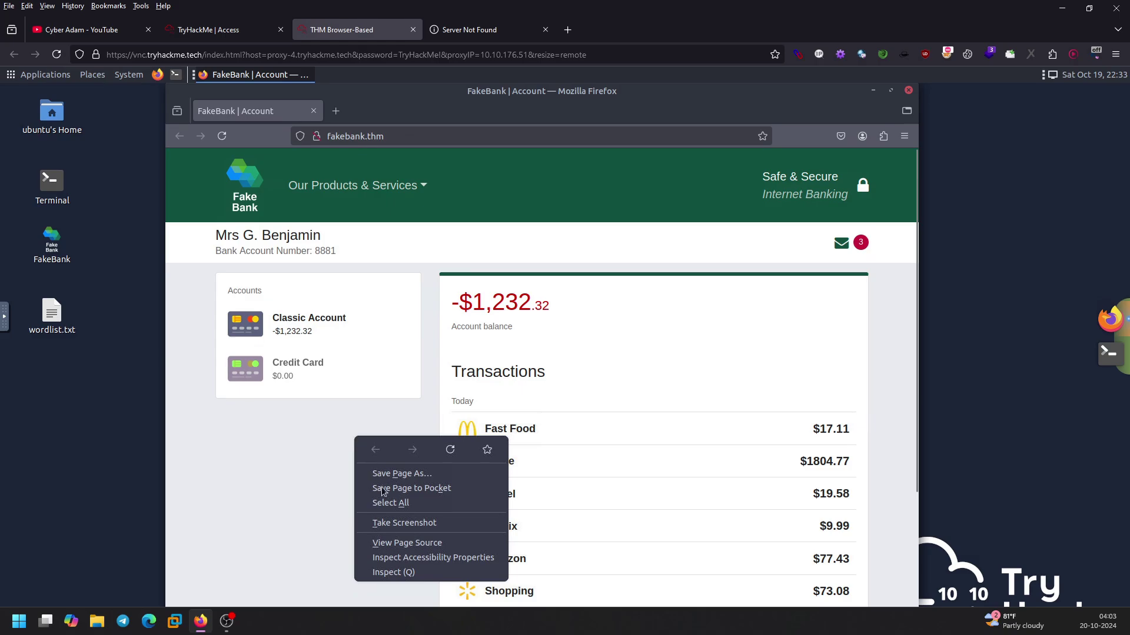
pyautogui.click(405, 543)
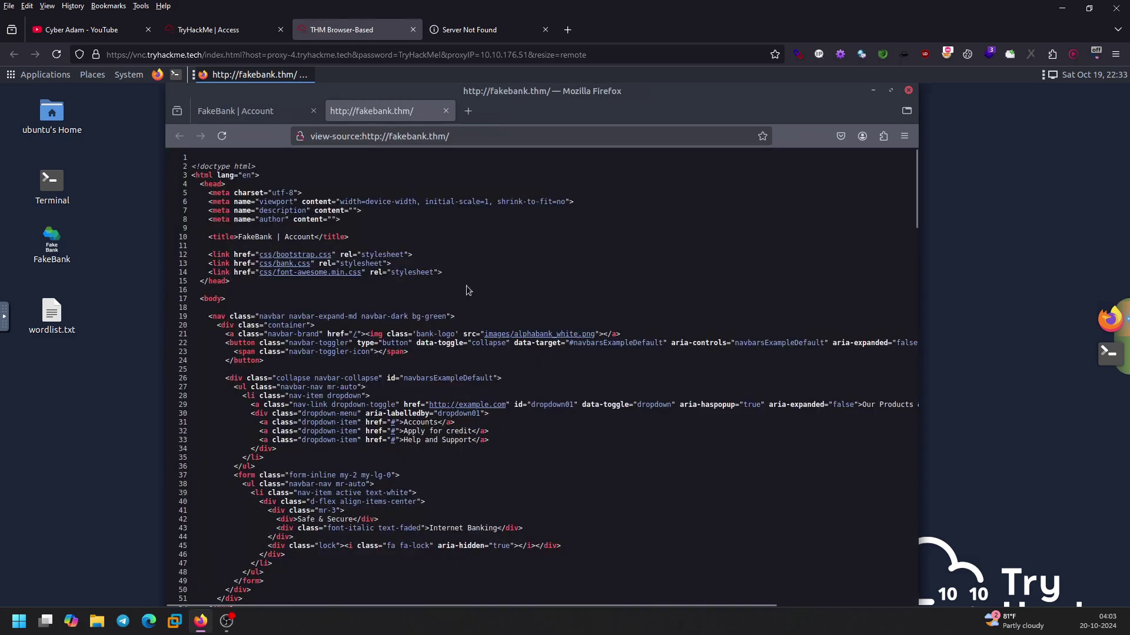
pyautogui.hotkey('ctrl', '+')
pyautogui.hotkey('ctrl', '+')
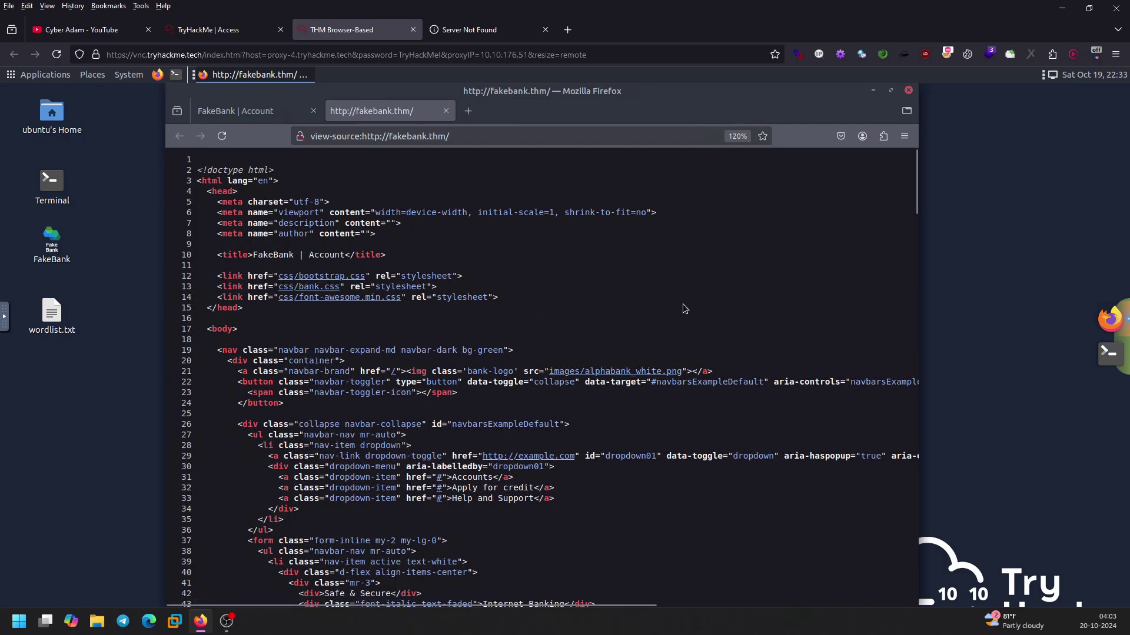
pyautogui.scroll(-5, 684, 308)
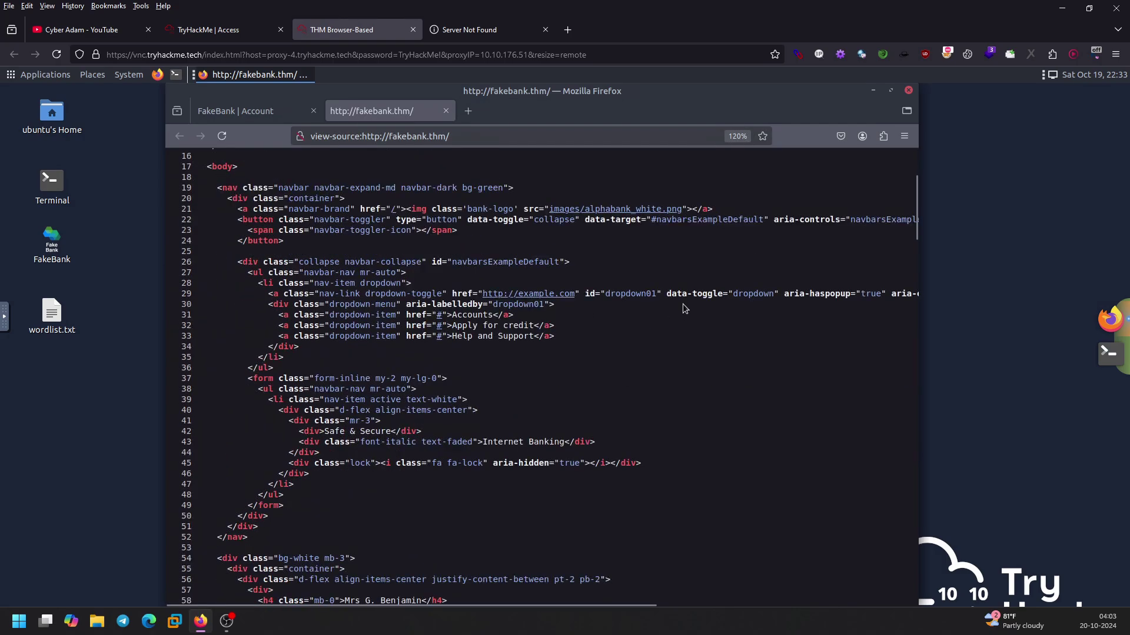
pyautogui.scroll(-15, 682, 303)
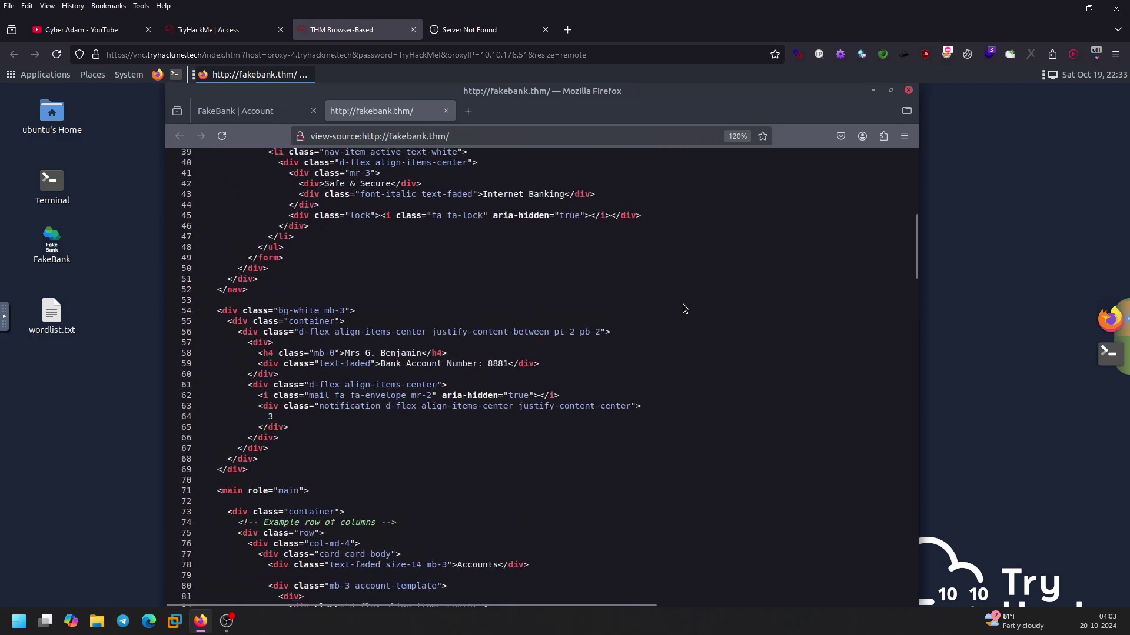
pyautogui.scroll(-20, 682, 304)
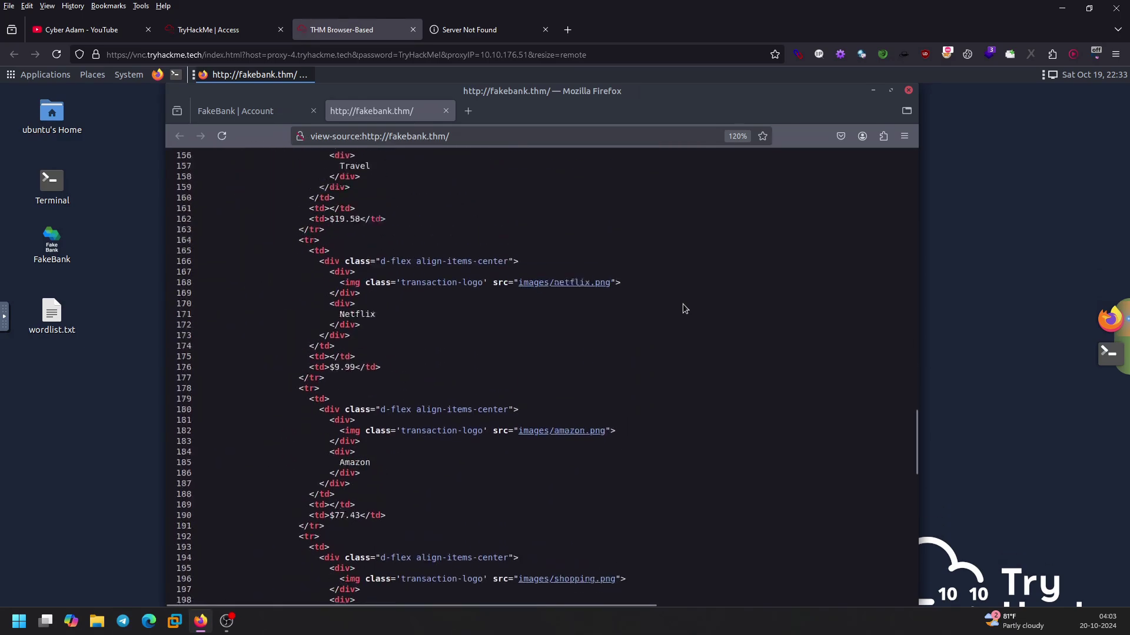
pyautogui.scroll(-9, 683, 308)
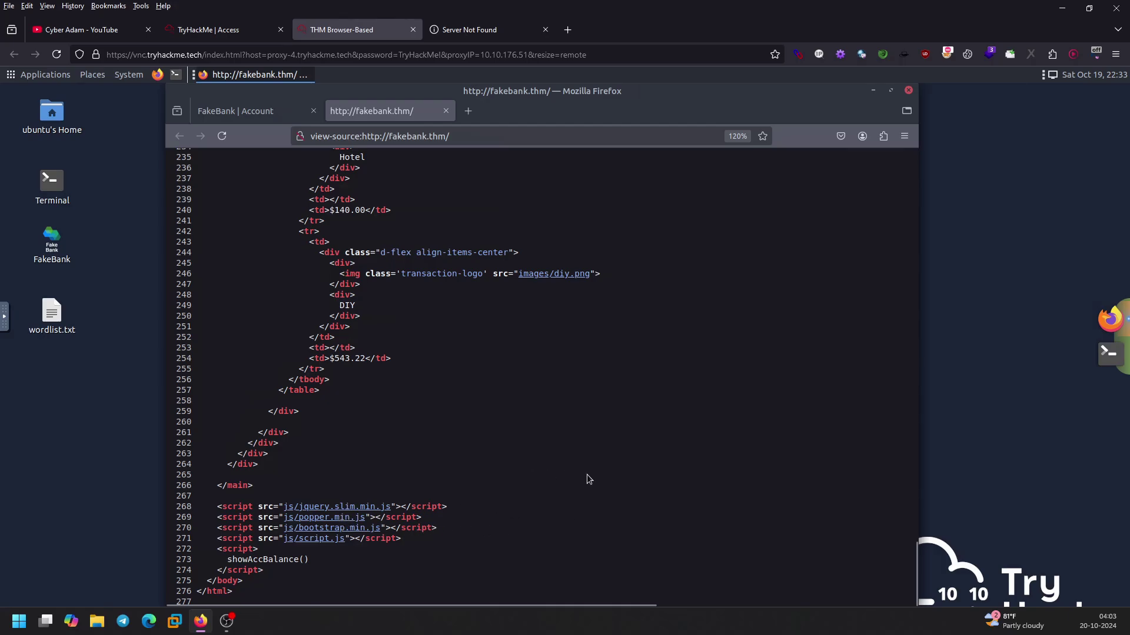
pyautogui.scroll(20, 586, 474)
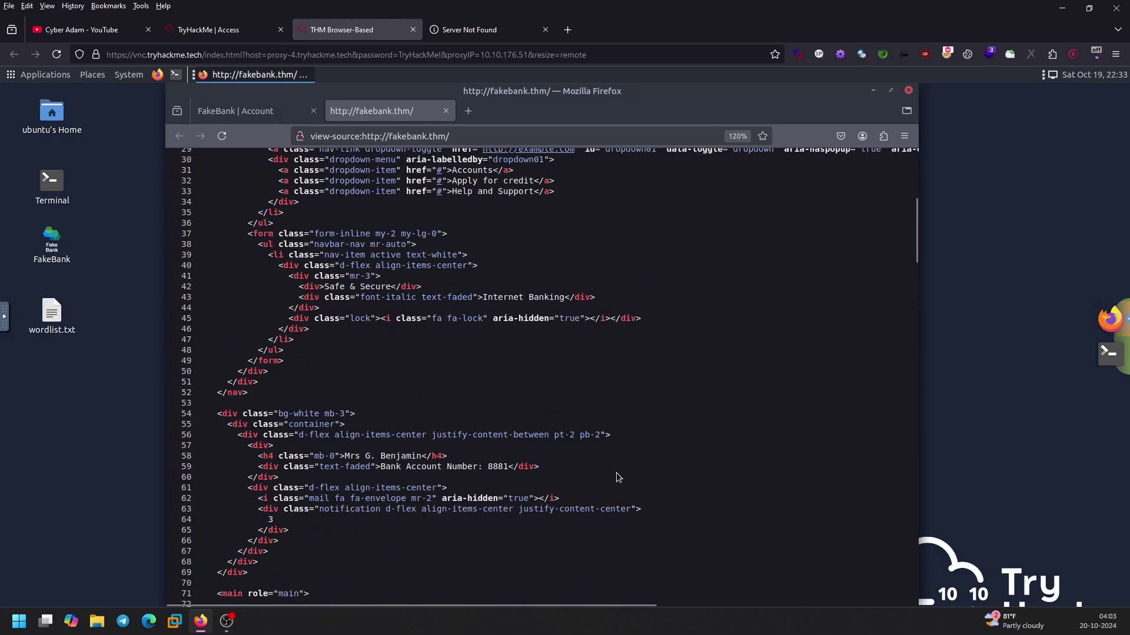
pyautogui.scroll(-12, 616, 471)
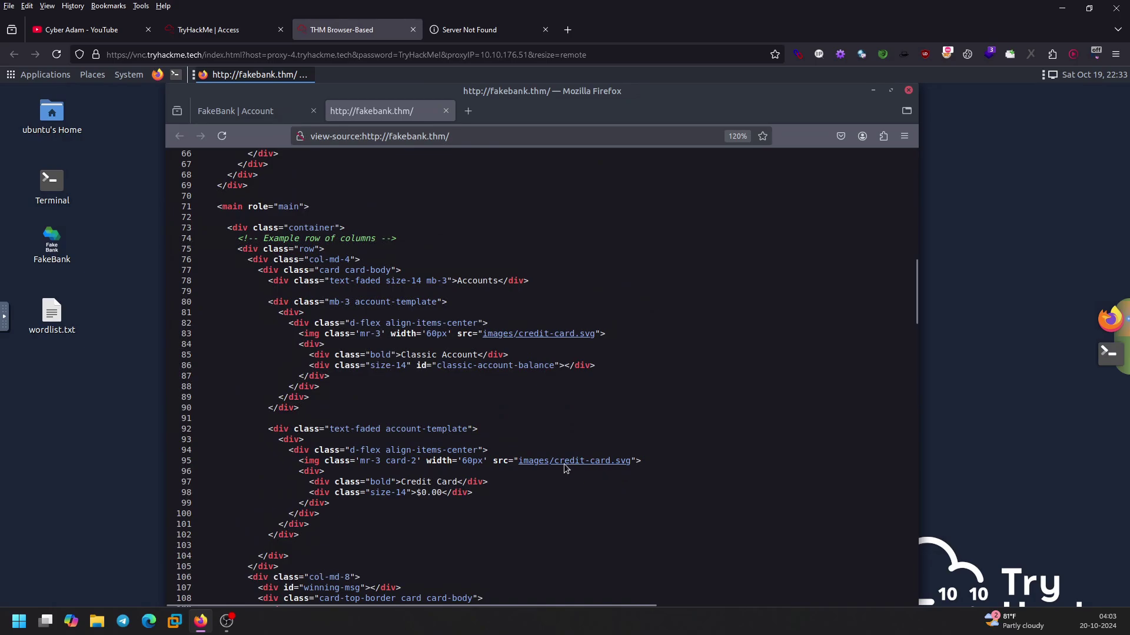
# - Follow the images/credit-card.svg link in the page source and load the image itself instead of its source view
pyautogui.click(531, 463)
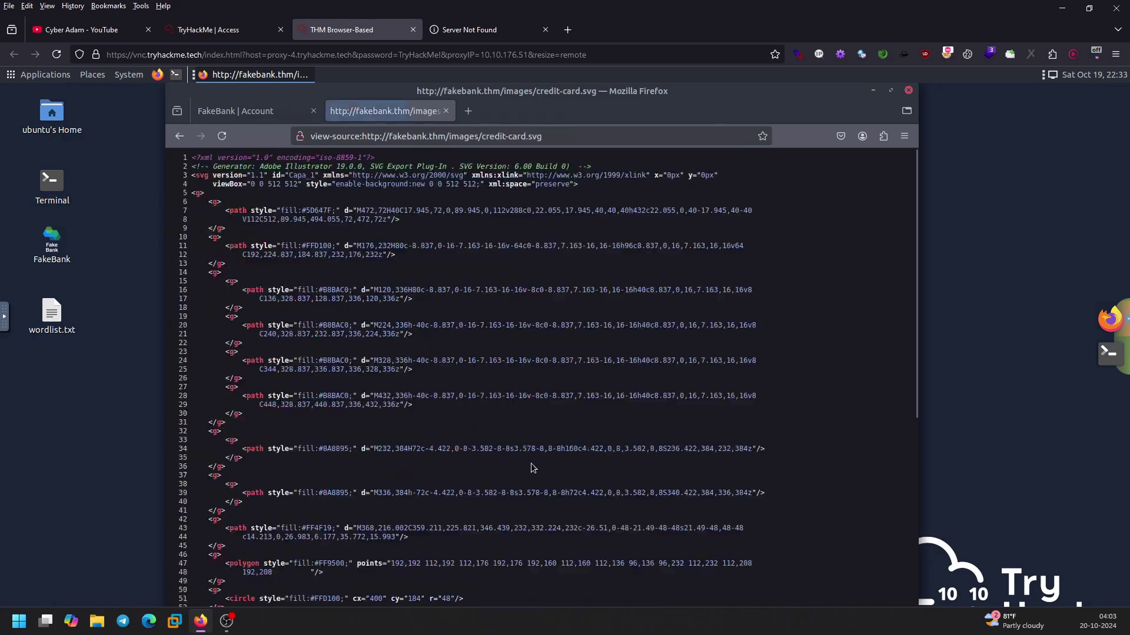
pyautogui.click(363, 136)
pyautogui.moveTo(363, 136); pyautogui.dragTo(218, 150)
pyautogui.press('BackSpace')
pyautogui.press('Return')
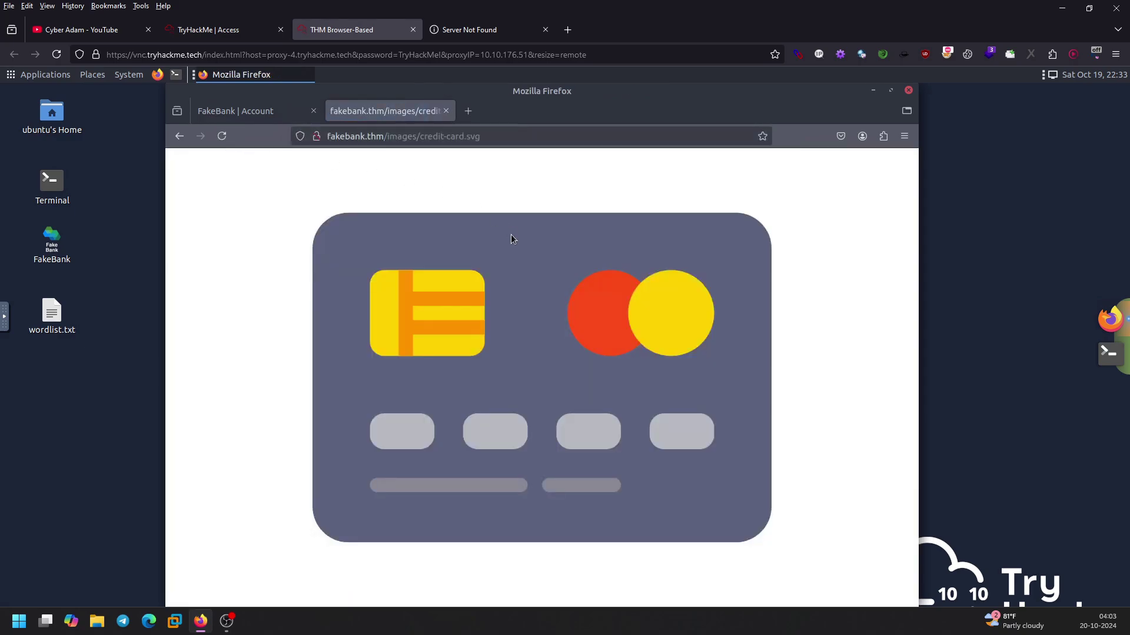
# - Return to the FakeBank account tab and check its web address
pyautogui.click(259, 112)
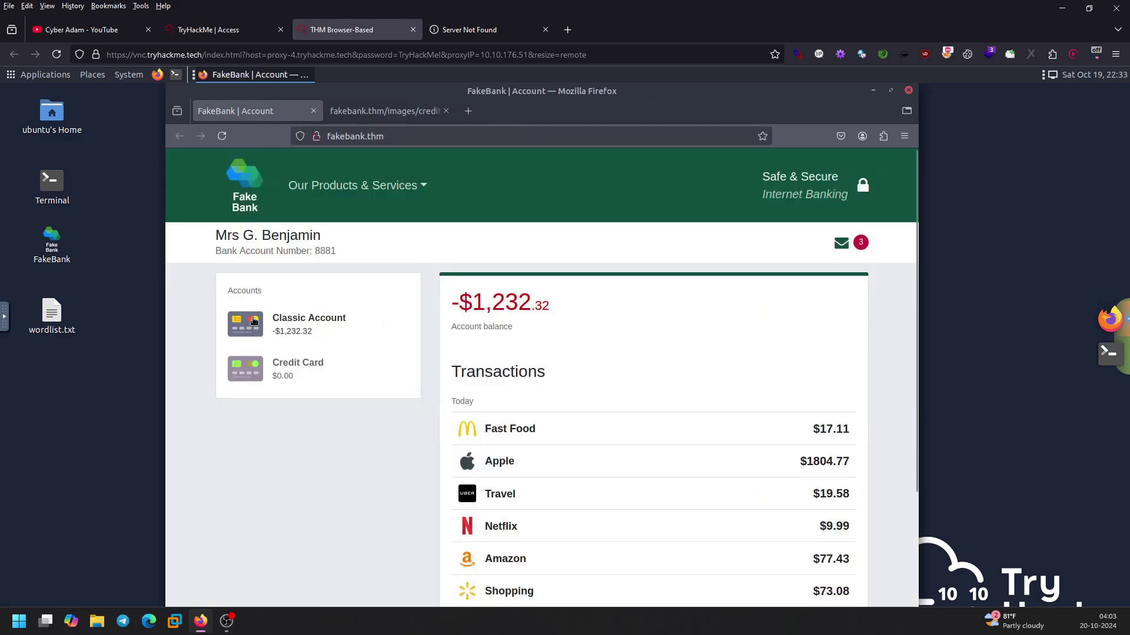
pyautogui.click(419, 135)
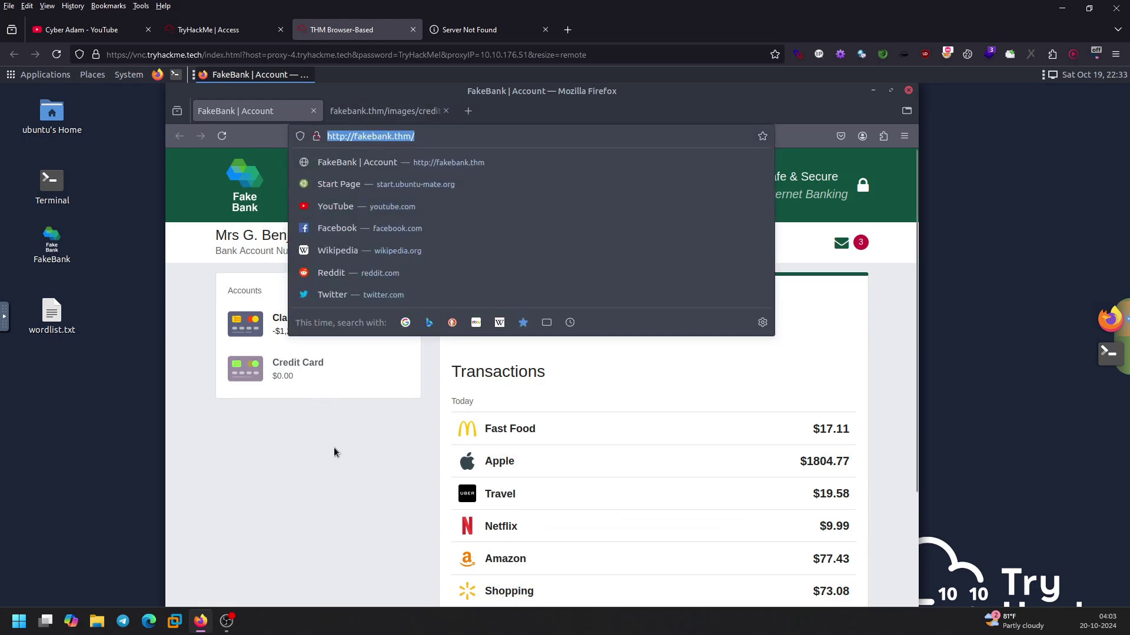
pyautogui.click(401, 155)
pyautogui.click(411, 131)
pyautogui.click(314, 481)
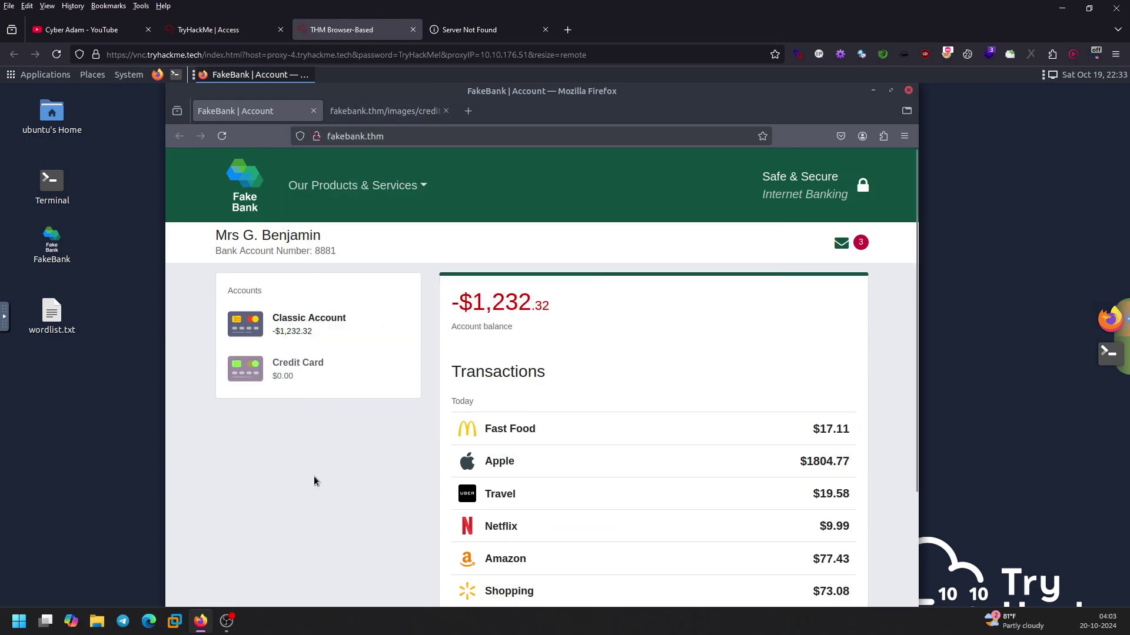
# - Open a terminal, move it over the transactions area, and list the Desktop files with ls to locate wordlist.txt
pyautogui.click(175, 75)
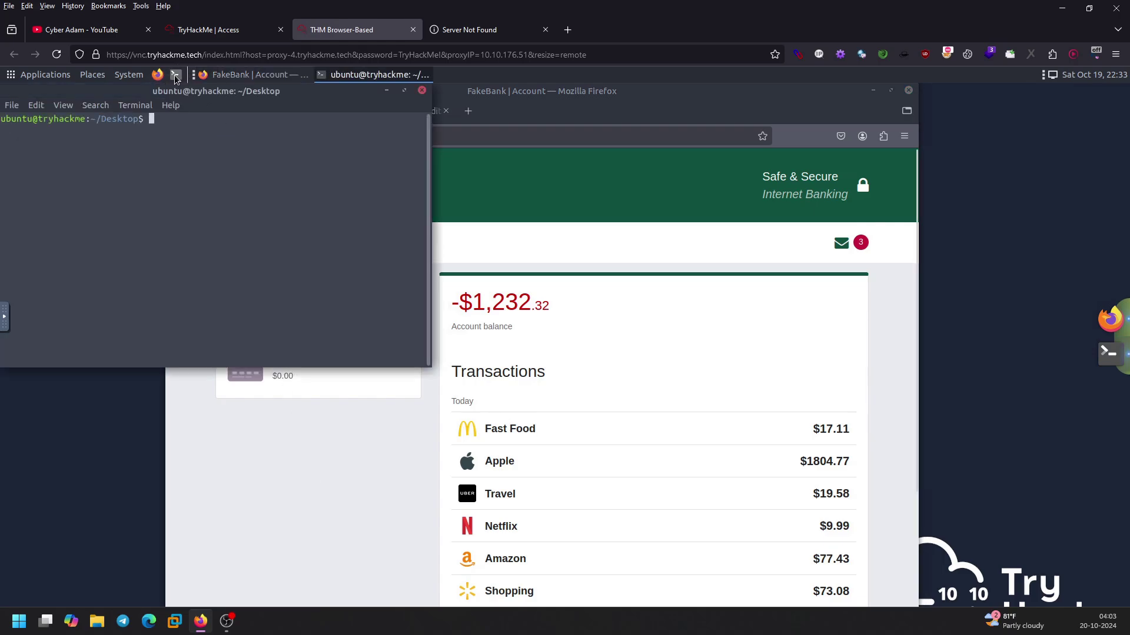
pyautogui.moveTo(537, 166); pyautogui.dragTo(714, 324)
pyautogui.write('ls')
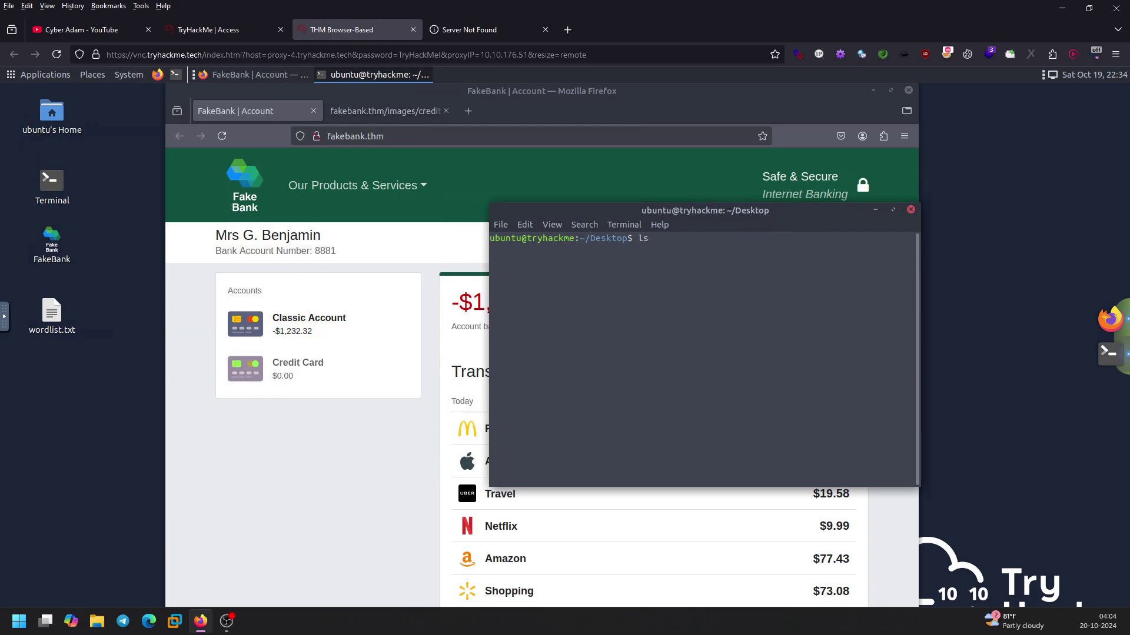
pyautogui.press('Return')
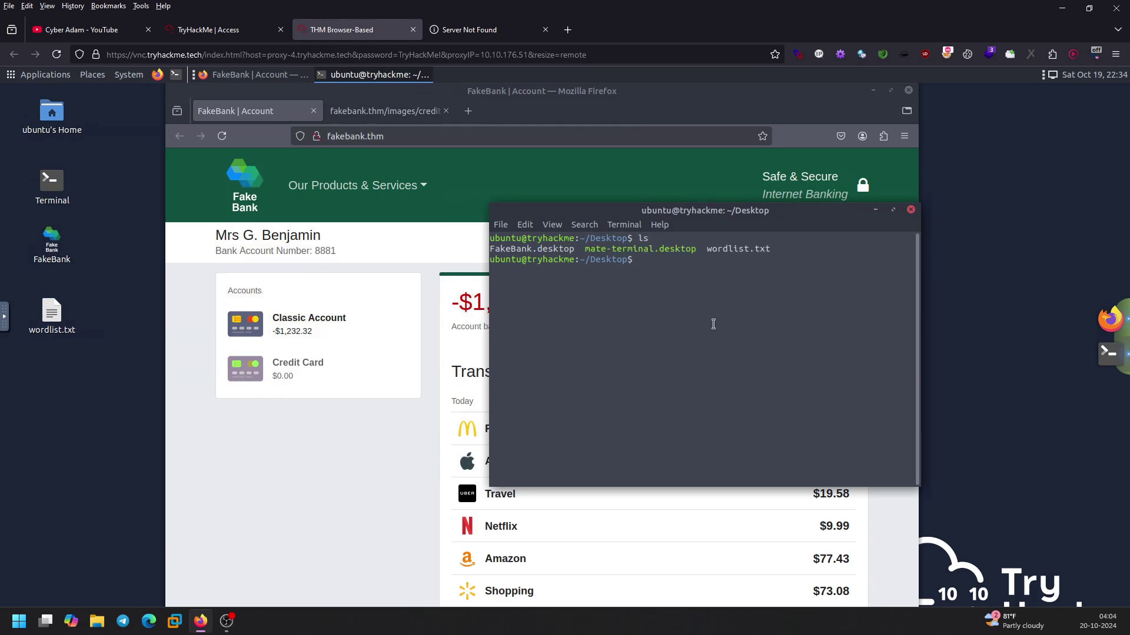
pyautogui.doubleClick(712, 250)
pyautogui.click(713, 269)
pyautogui.write('gobuster')
pyautogui.write('-u')
pyautogui.click(421, 136)
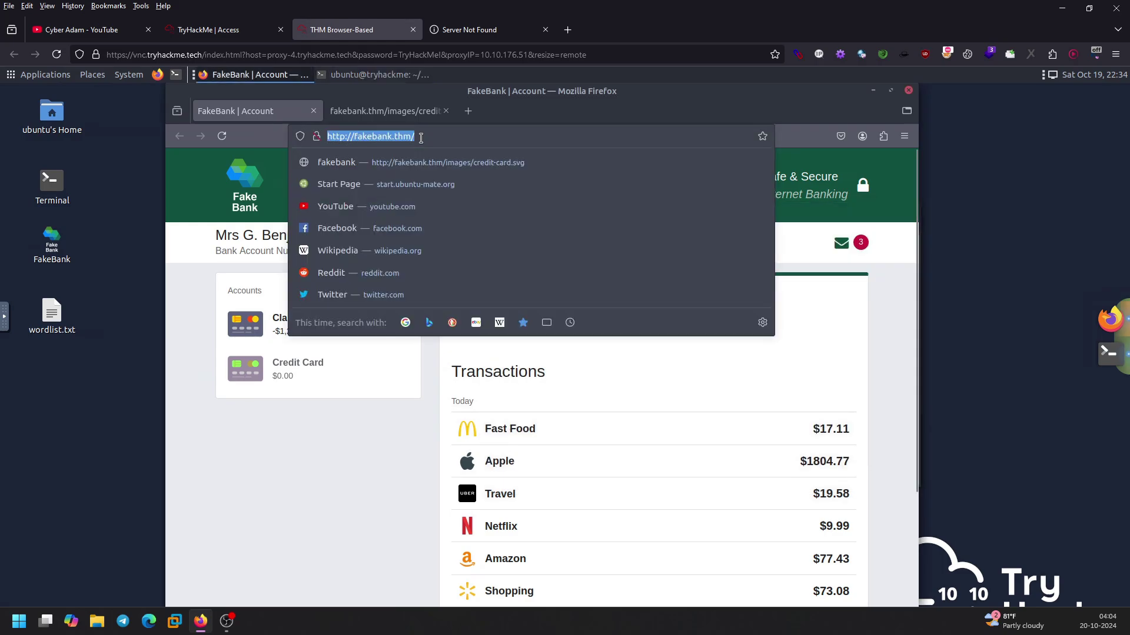
pyautogui.click(370, 433)
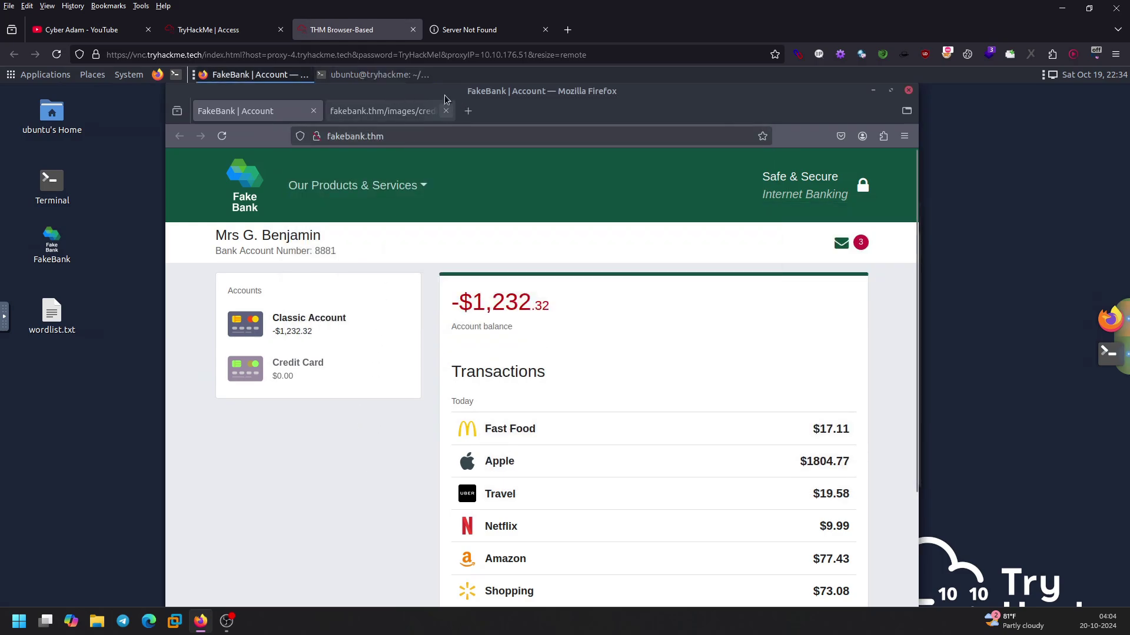
pyautogui.click(364, 75)
pyautogui.rightClick(708, 313)
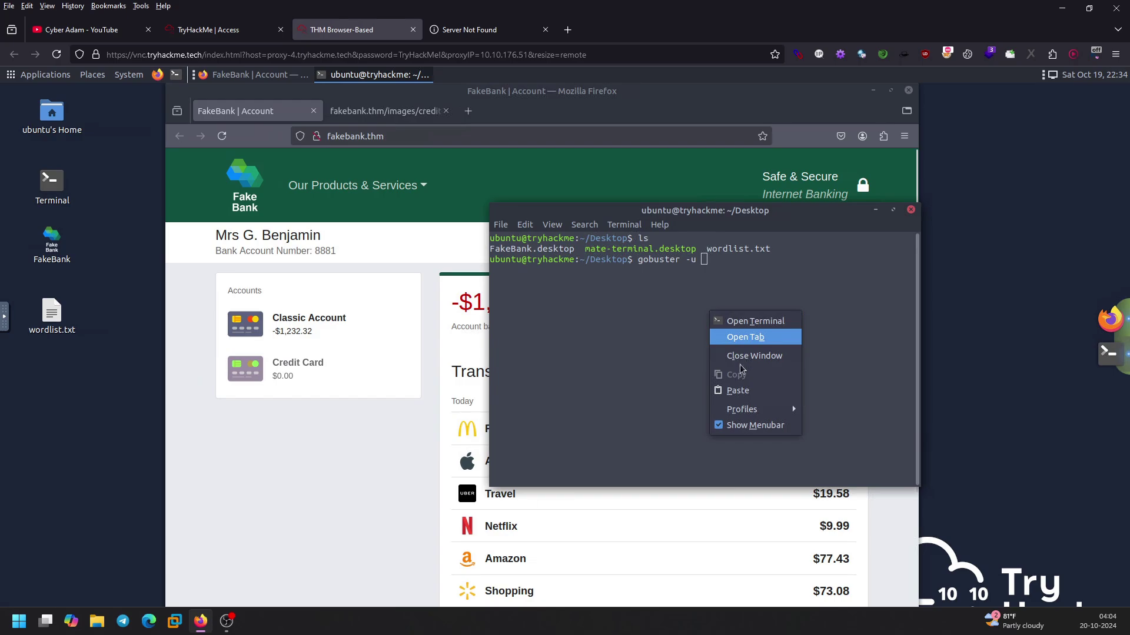
pyautogui.click(743, 393)
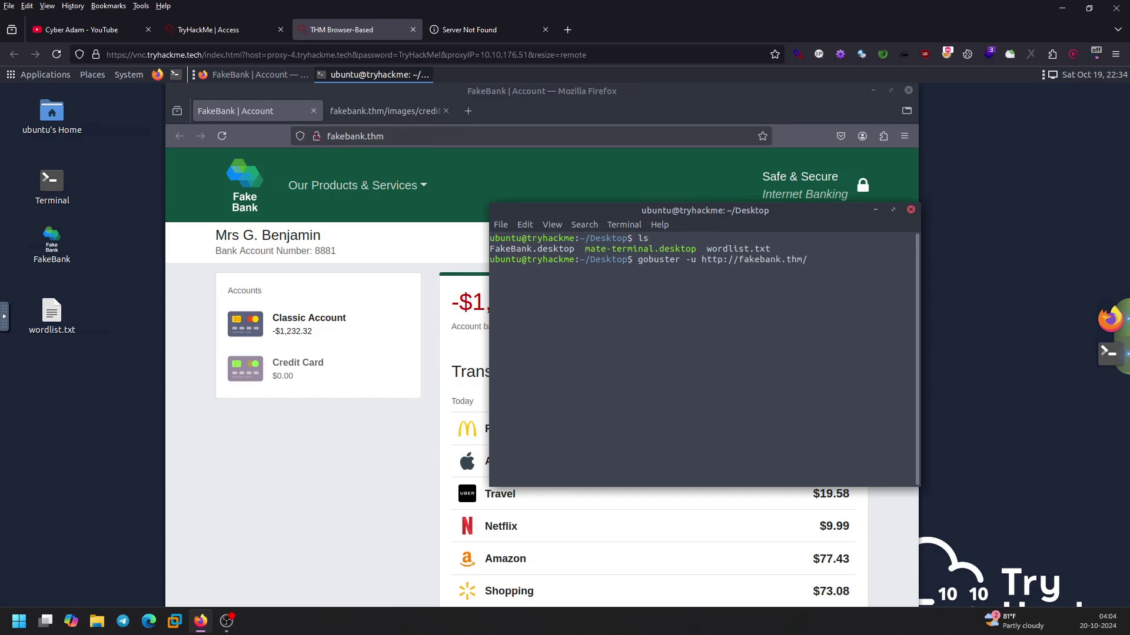
pyautogui.write('-w word')
pyautogui.press('Tab')
pyautogui.write('wordlist.txt dir')
pyautogui.press('Return')
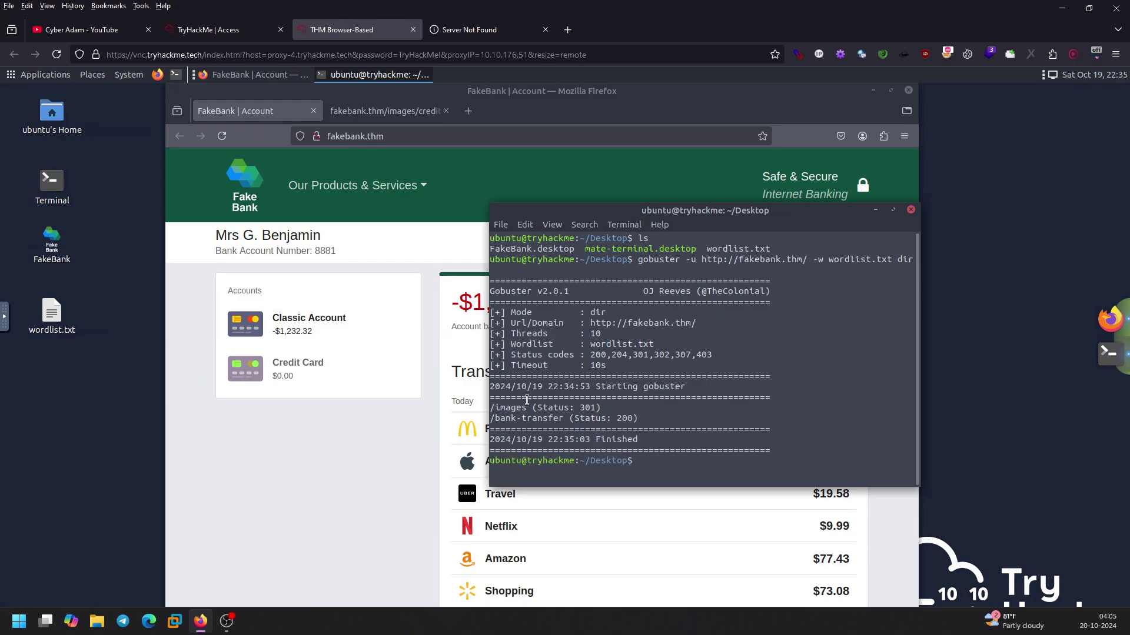
# - Examine the paths and status codes in the Gobuster scan output
pyautogui.moveTo(492, 408); pyautogui.dragTo(673, 419)
pyautogui.click(671, 420)
pyautogui.moveTo(492, 407); pyautogui.dragTo(607, 408)
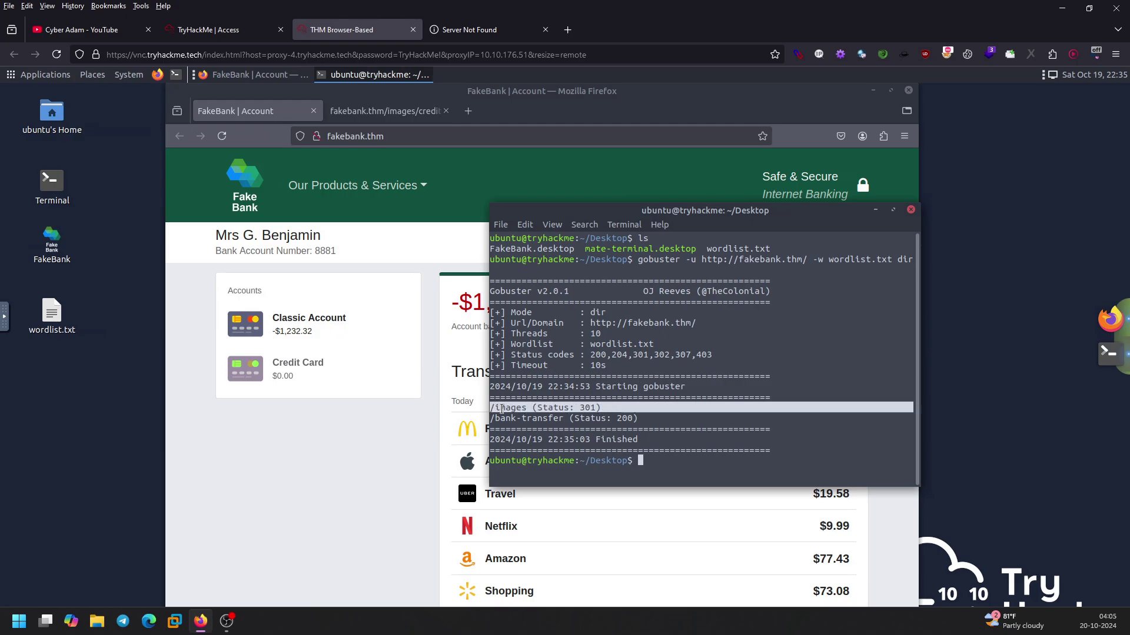
# - Copy the /images path from the scan output, open it on fakebank.thm, and go back to the account page after checking it
pyautogui.doubleClick(521, 408)
pyautogui.rightClick(521, 410)
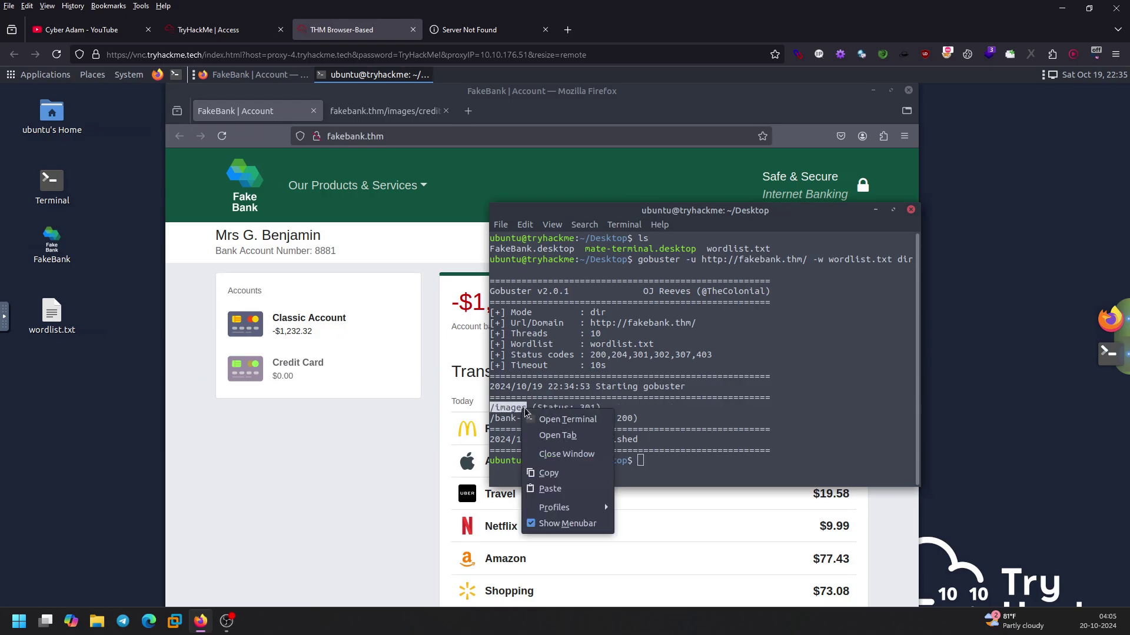
pyautogui.click(550, 472)
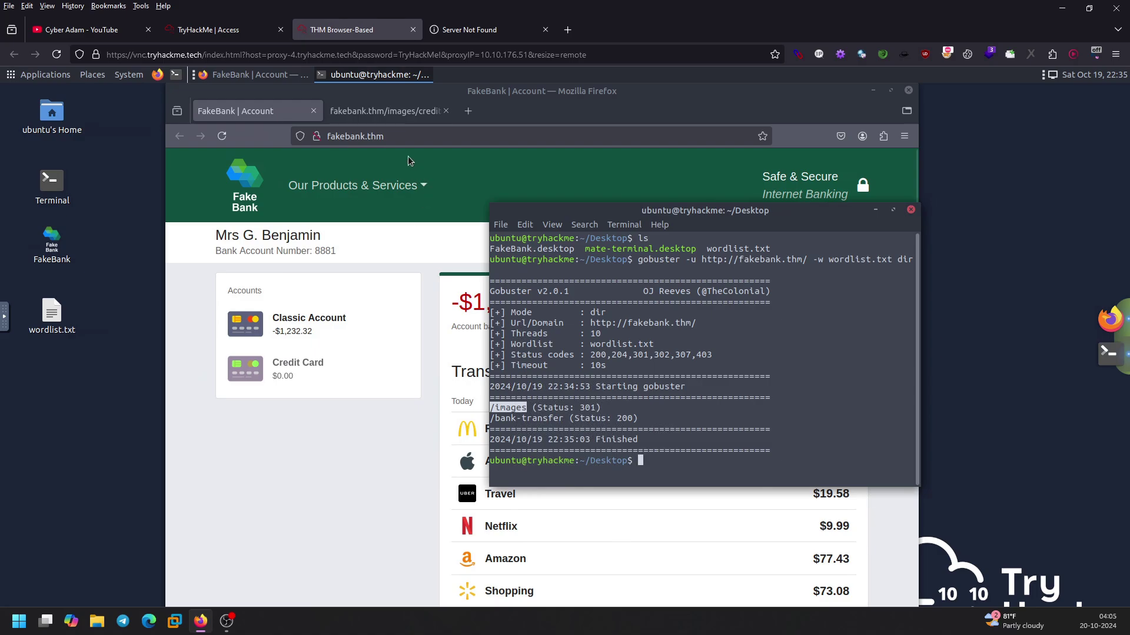
pyautogui.click(438, 137)
pyautogui.click(479, 137)
pyautogui.hotkey('ctrl', 'v')
pyautogui.press('Return')
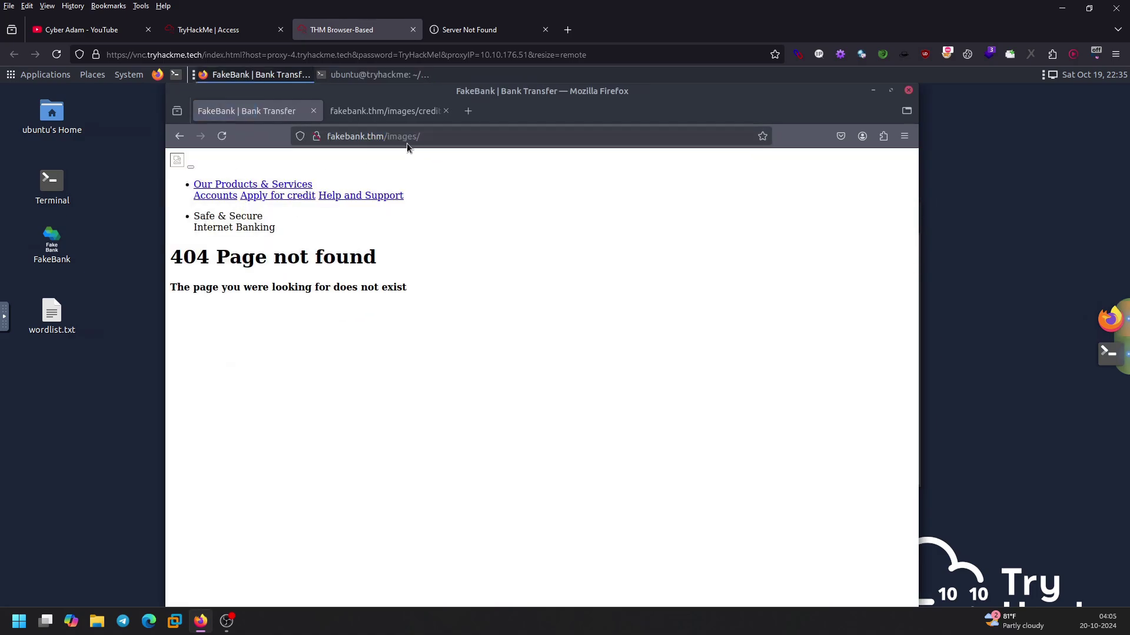
pyautogui.moveTo(194, 180); pyautogui.dragTo(189, 156)
pyautogui.click(326, 235)
pyautogui.click(439, 267)
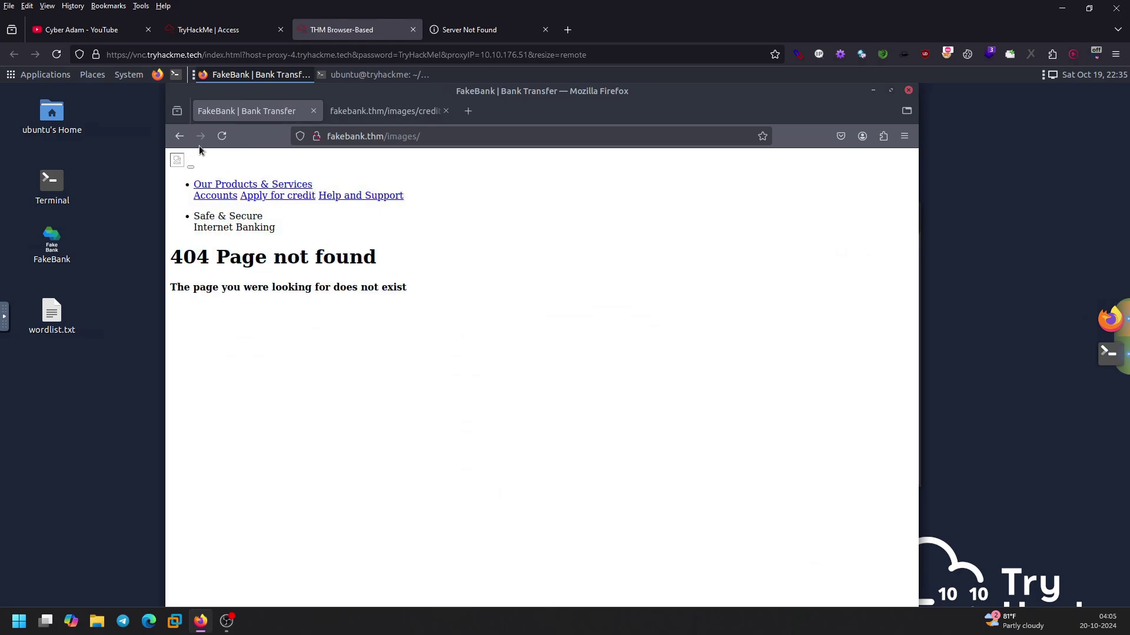
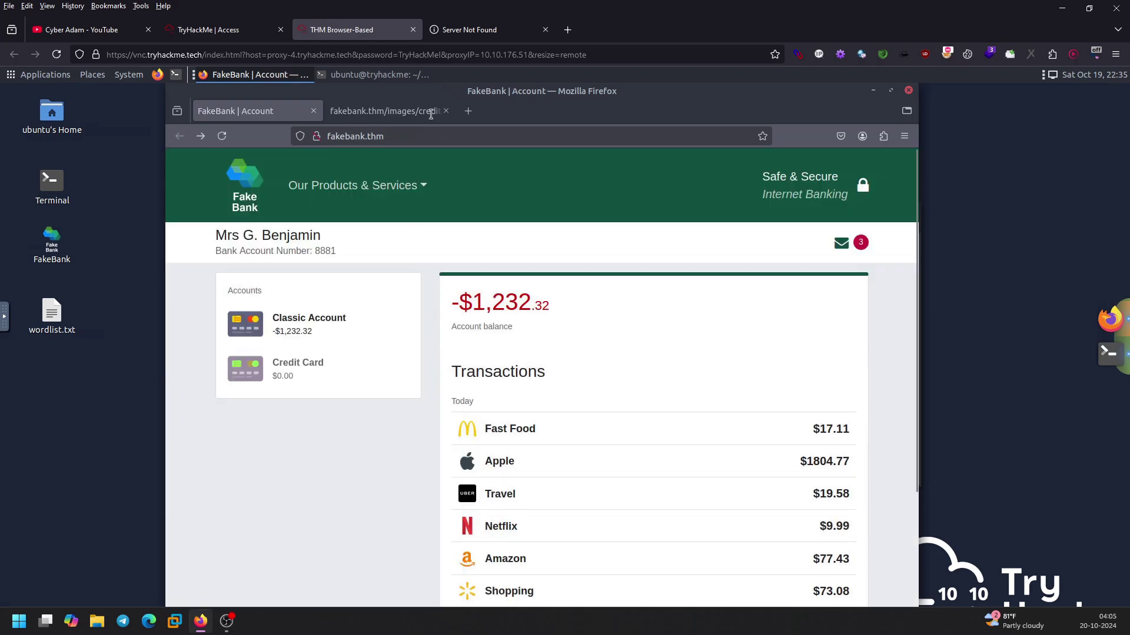
# - Copy the /bank-transfer path from the scan output and open fakebank.thm/bank-transfer, examining the Staff Account heading and Admin Portal form
pyautogui.click(390, 76)
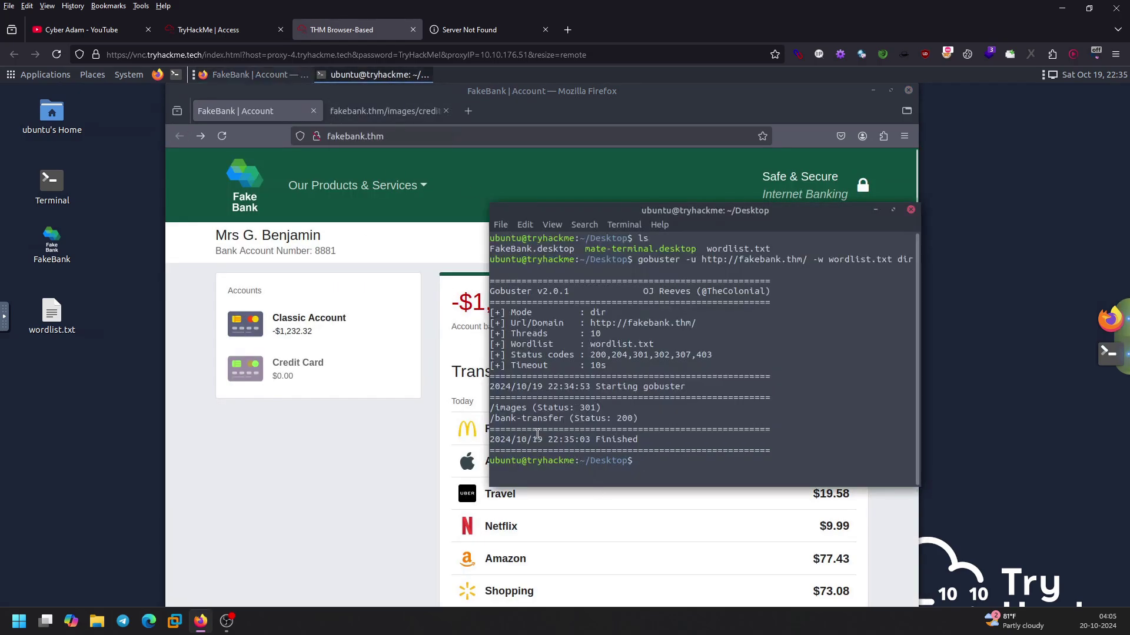
pyautogui.doubleClick(518, 418)
pyautogui.rightClick(517, 417)
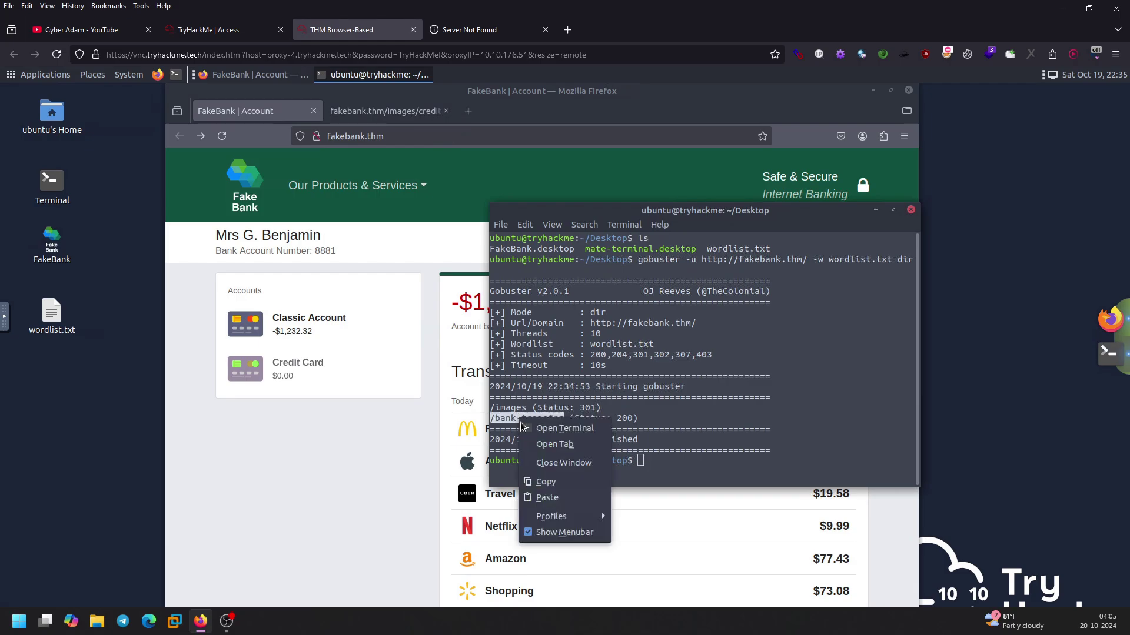
pyautogui.click(547, 481)
pyautogui.click(579, 421)
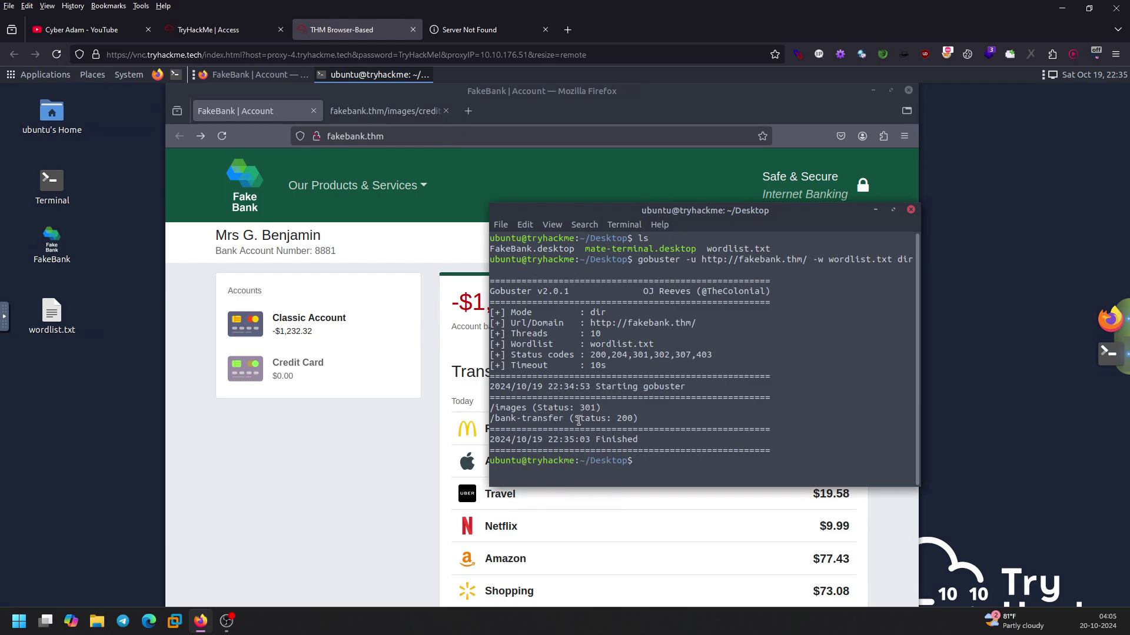
pyautogui.moveTo(639, 418); pyautogui.dragTo(574, 418)
pyautogui.click(635, 420)
pyautogui.click(527, 136)
pyautogui.click(553, 134)
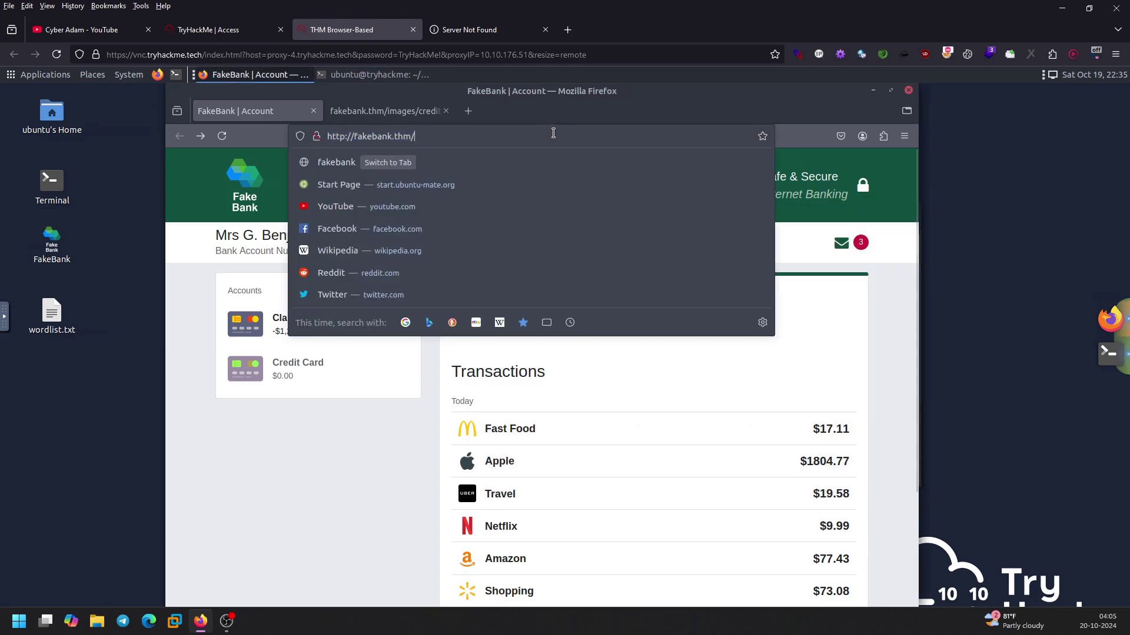
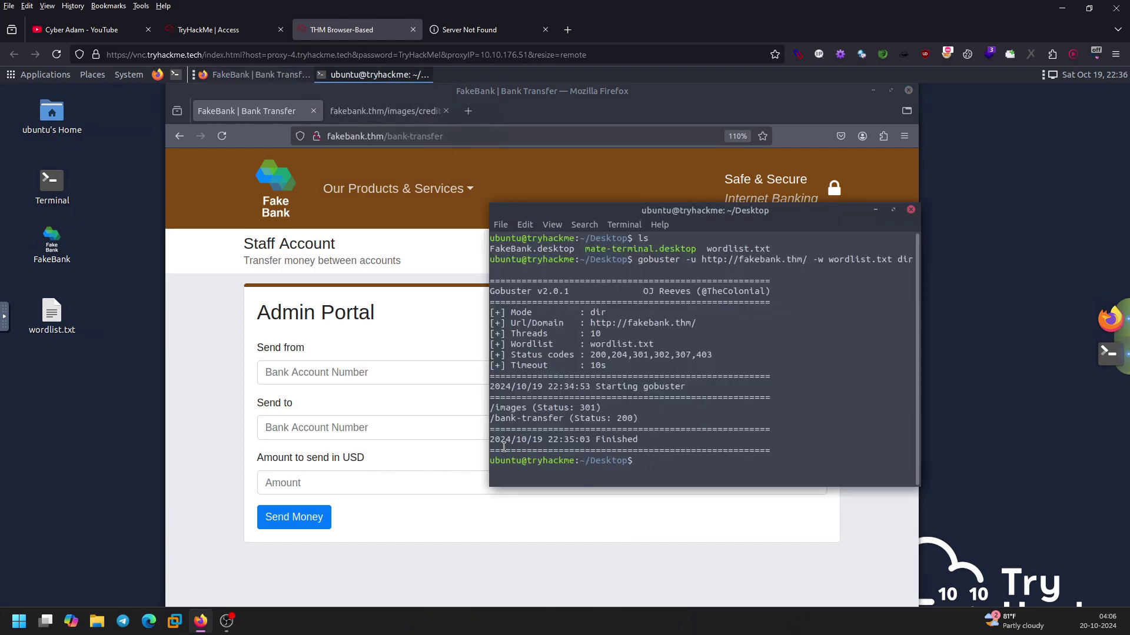
pyautogui.tripleClick(390, 238)
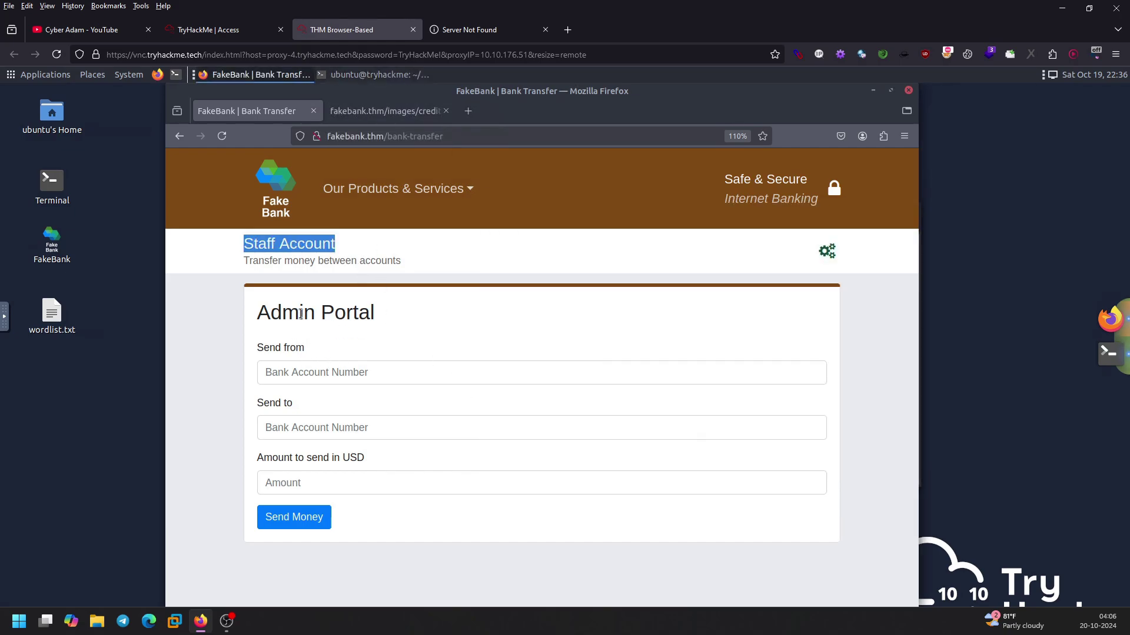
pyautogui.click(335, 347)
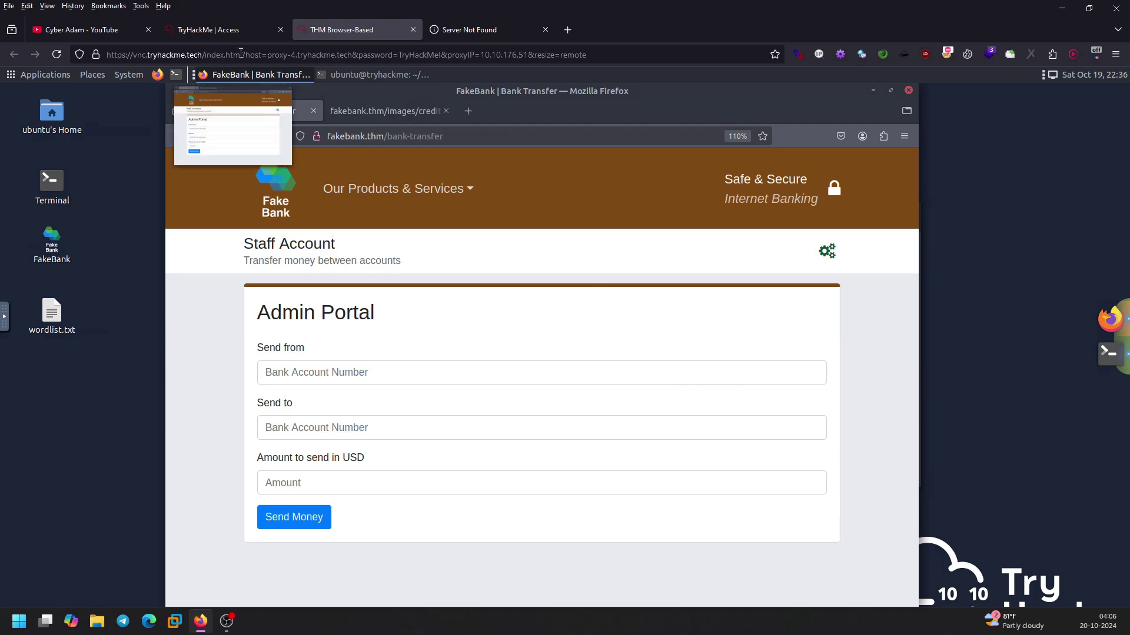
# - Return to TryHackMe's Offensive Security Intro room page and review its Step 2 instructions on finding hidden pages with Gobuster
pyautogui.click(237, 30)
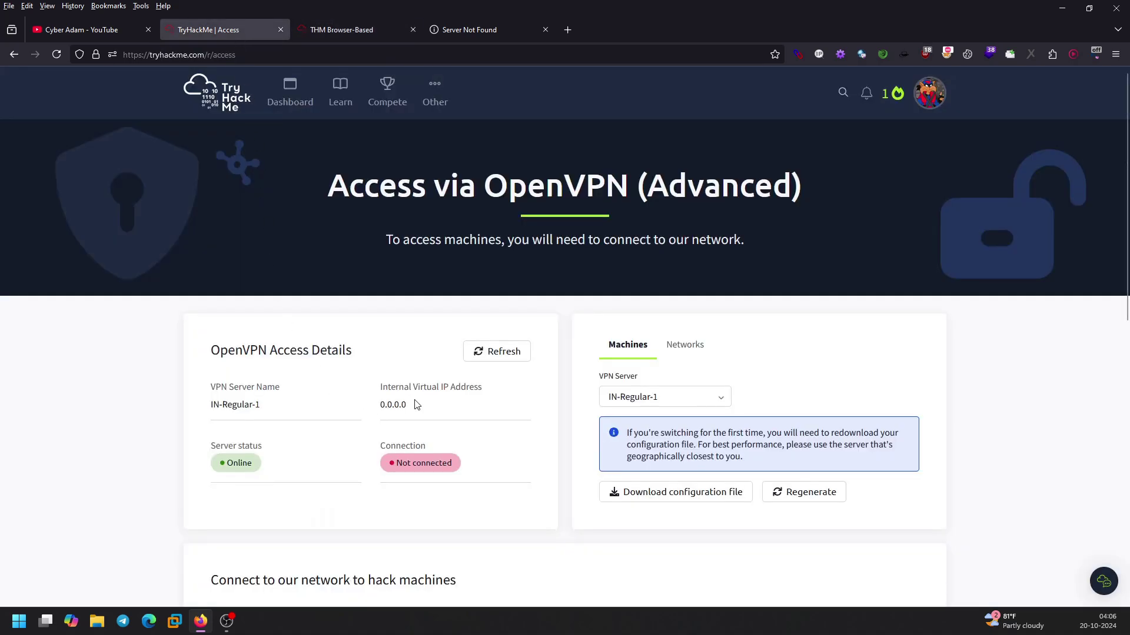
pyautogui.hotkey('alt', 'Left')
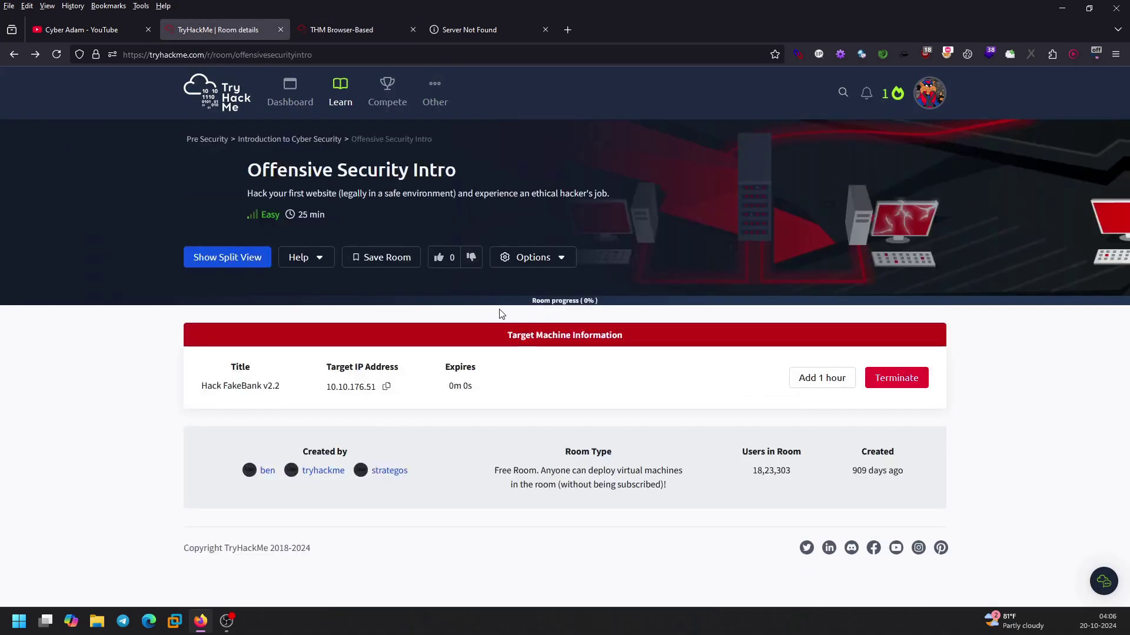
pyautogui.scroll(-10, 535, 377)
pyautogui.scroll(-20, 535, 377)
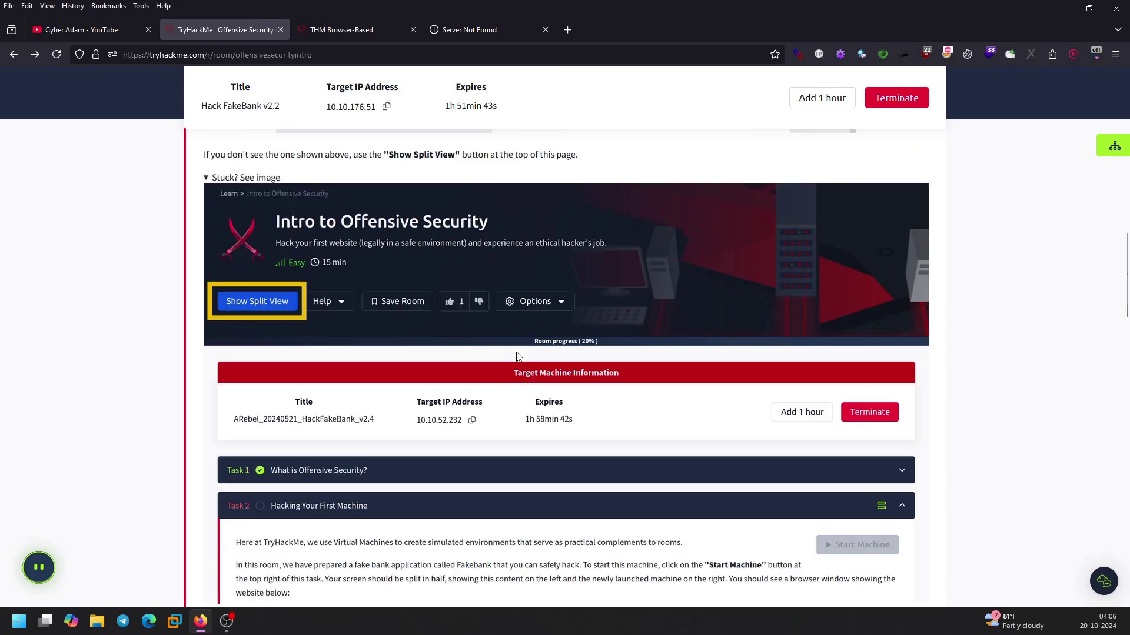
pyautogui.scroll(-10, 517, 356)
pyautogui.scroll(3, 516, 352)
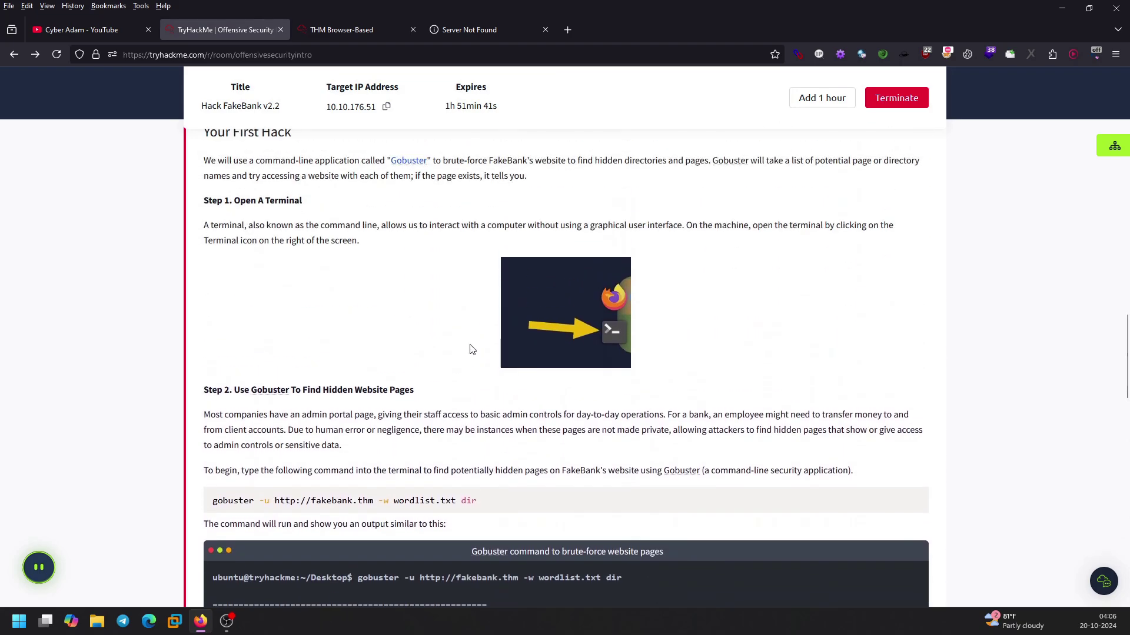
pyautogui.scroll(-5, 500, 348)
pyautogui.scroll(1, 491, 348)
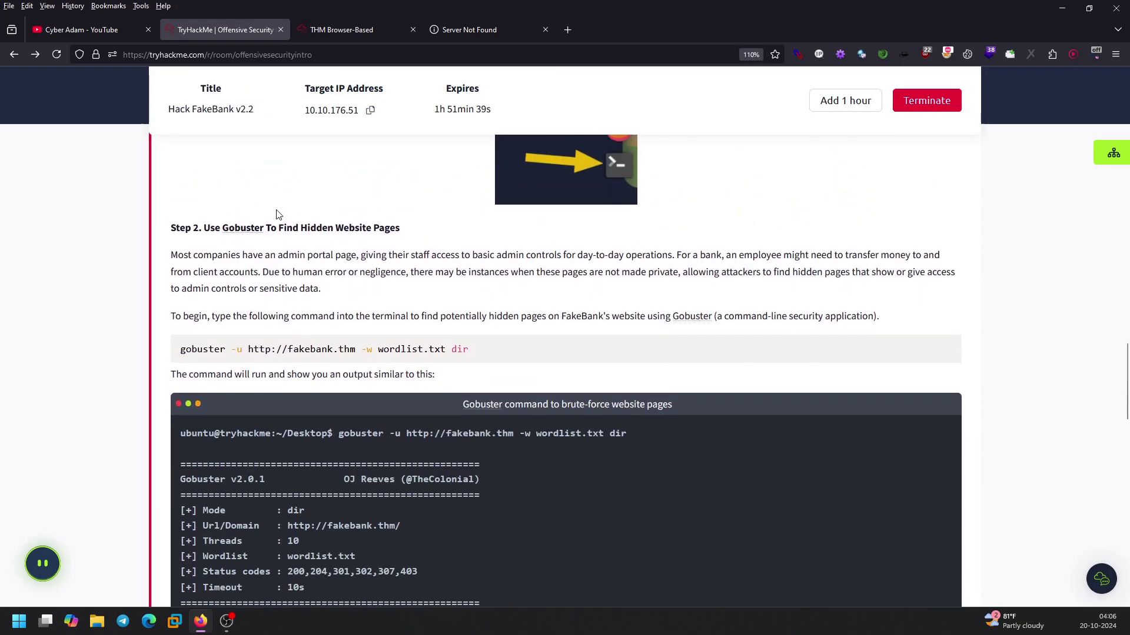
# - Read the room's Step 3 Hack The Bank section, including the paragraph on authorized access and reporting vulnerabilities
pyautogui.scroll(-3, 551, 301)
pyautogui.scroll(-6, 551, 304)
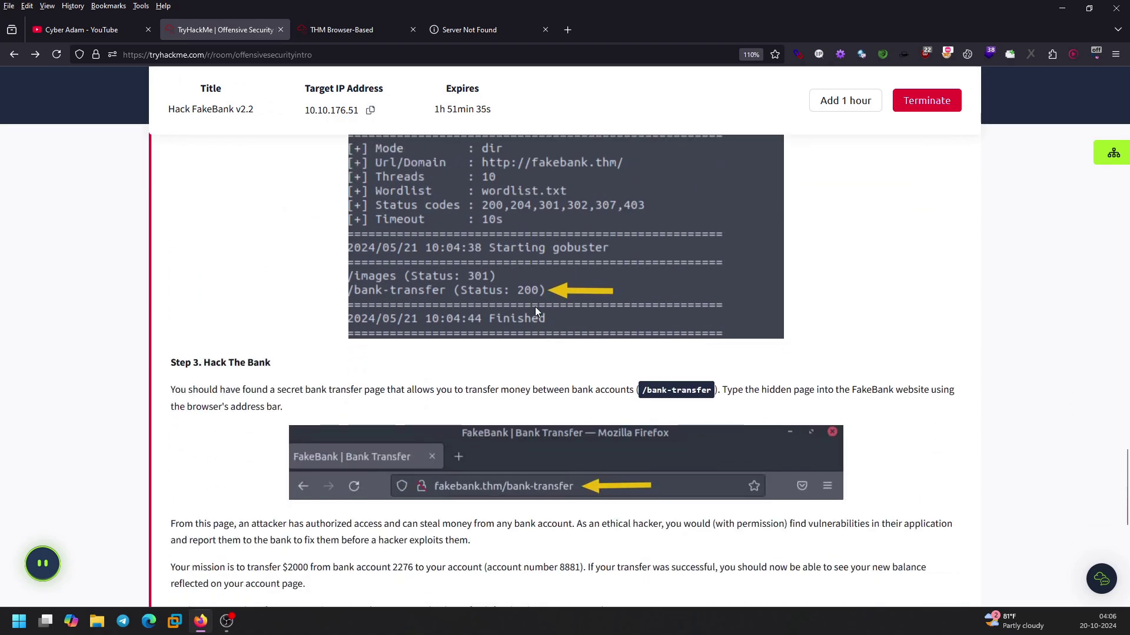
pyautogui.scroll(-5, 535, 311)
pyautogui.scroll(3, 535, 306)
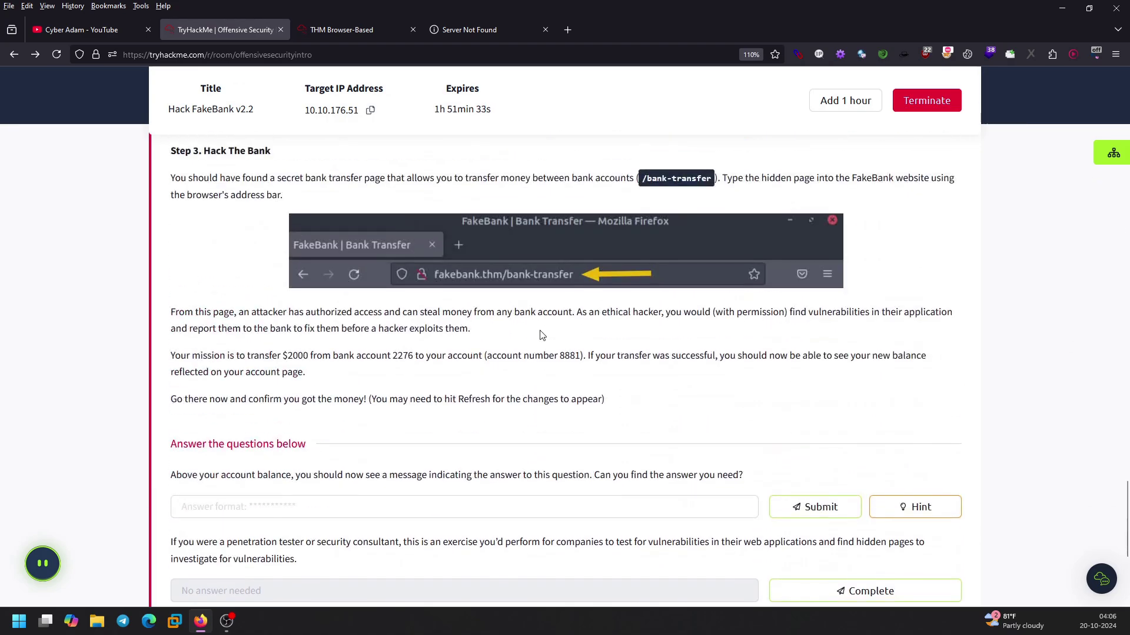
pyautogui.hotkey('ctrl', '+')
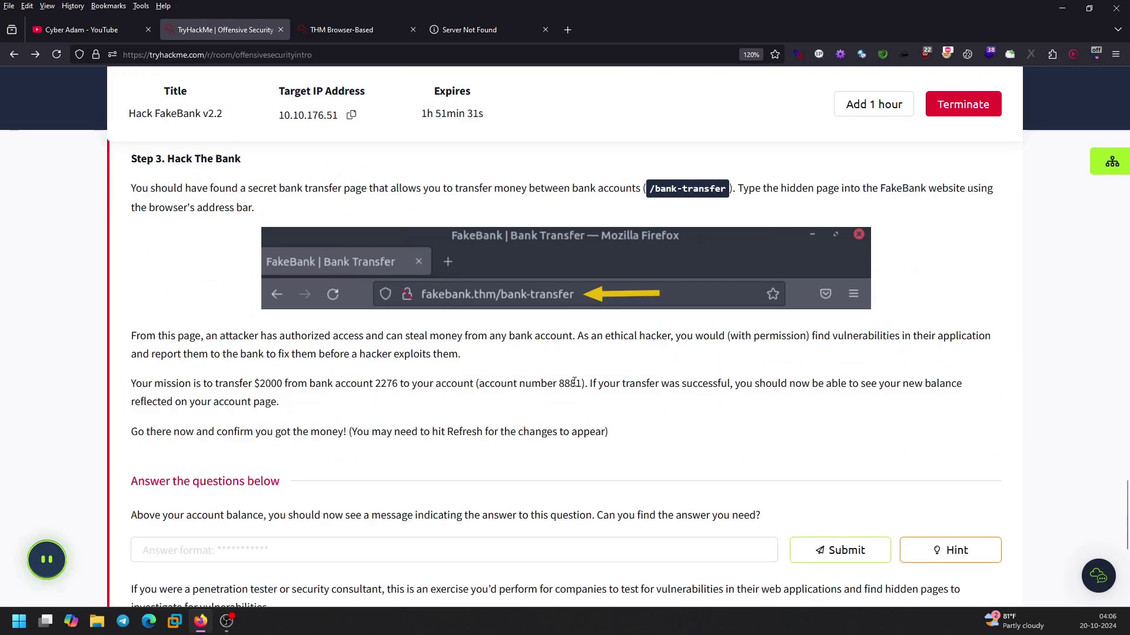
pyautogui.moveTo(462, 355); pyautogui.dragTo(170, 335)
pyautogui.click(477, 357)
# - Check the FakeBank Admin Portal and its previous page against the room's Step 3 text, and read the transfer mission paragraph
pyautogui.click(376, 27)
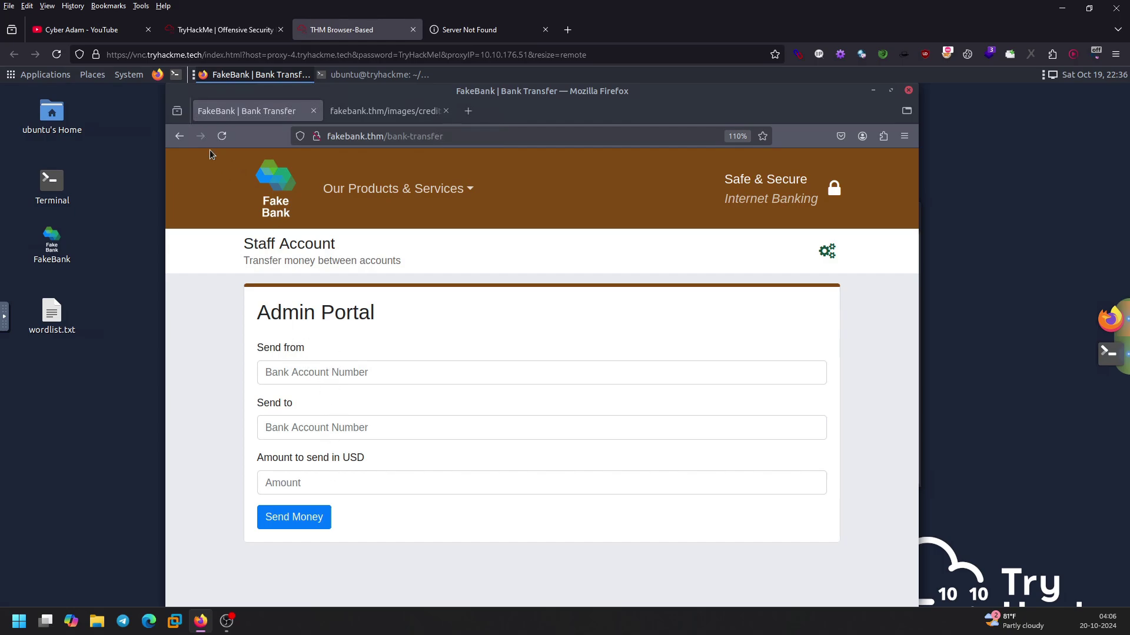
pyautogui.click(177, 131)
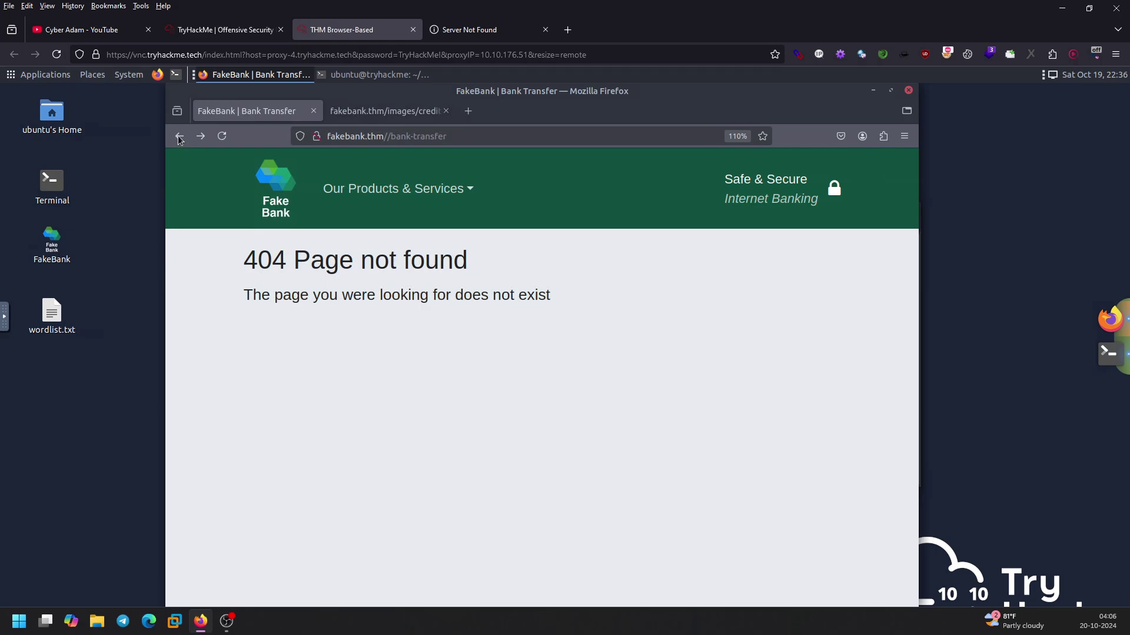
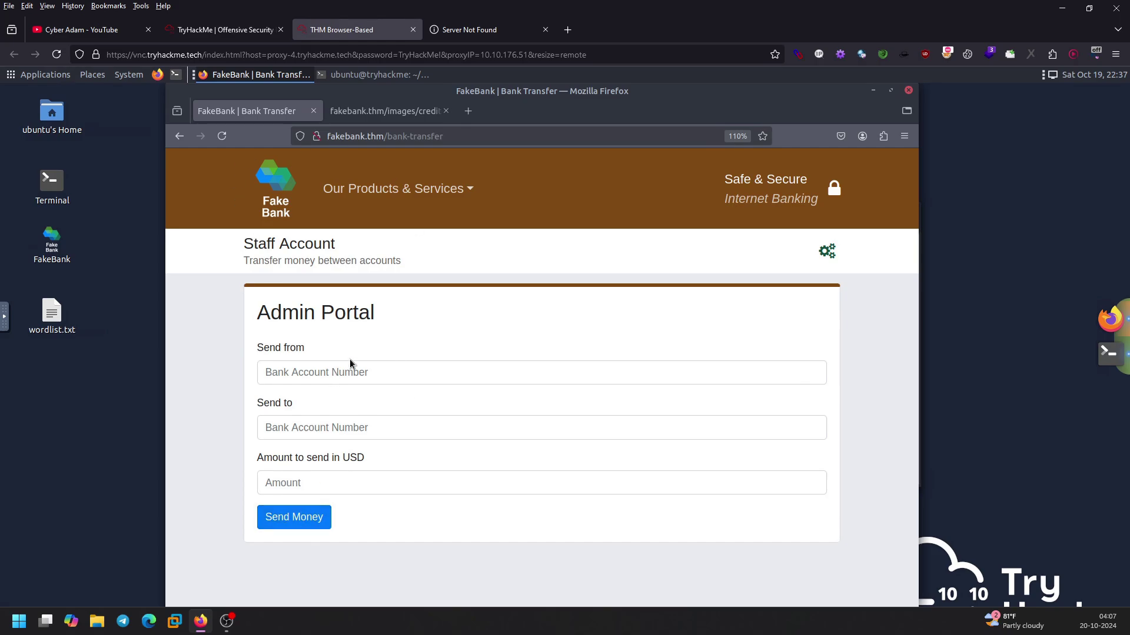
pyautogui.click(231, 31)
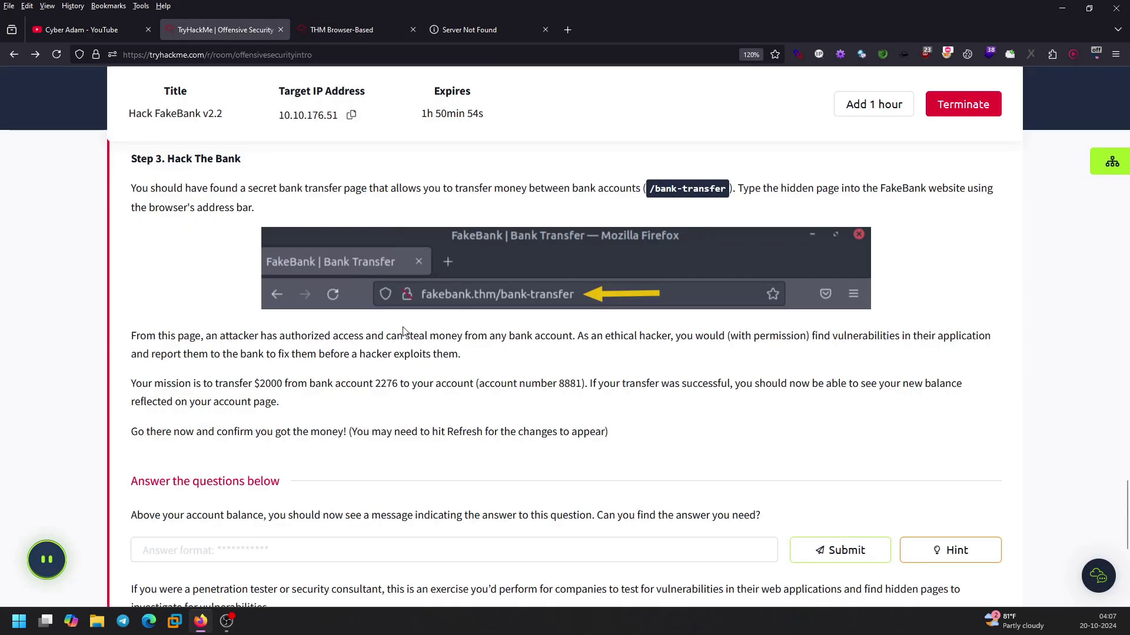
pyautogui.moveTo(204, 336); pyautogui.dragTo(518, 363)
pyautogui.click(518, 363)
pyautogui.moveTo(130, 385); pyautogui.dragTo(283, 400)
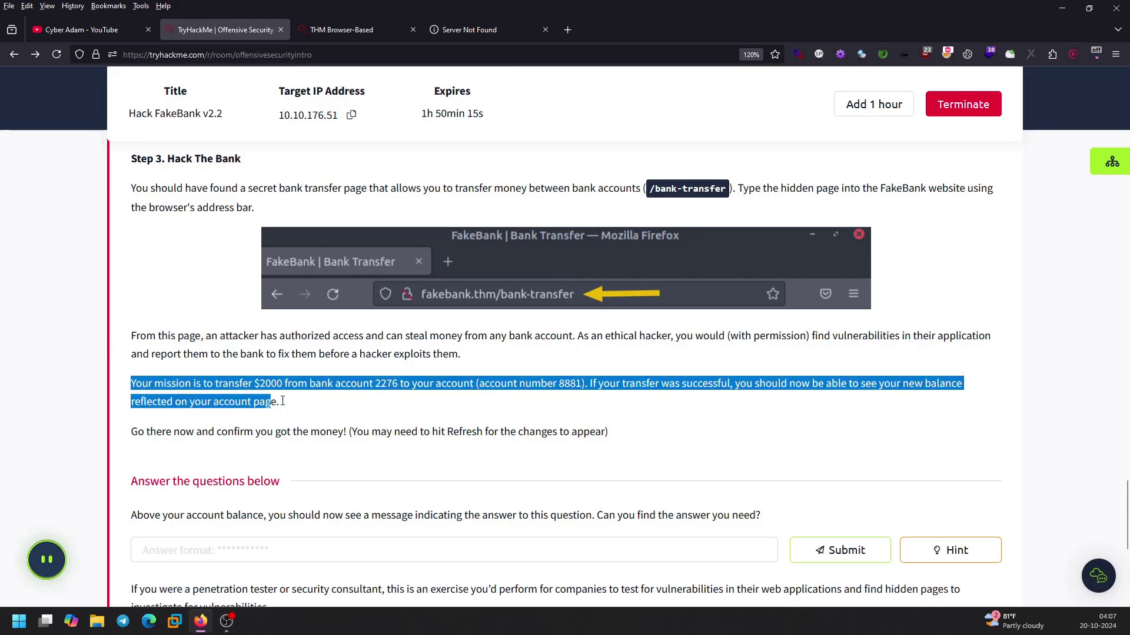
pyautogui.click(310, 408)
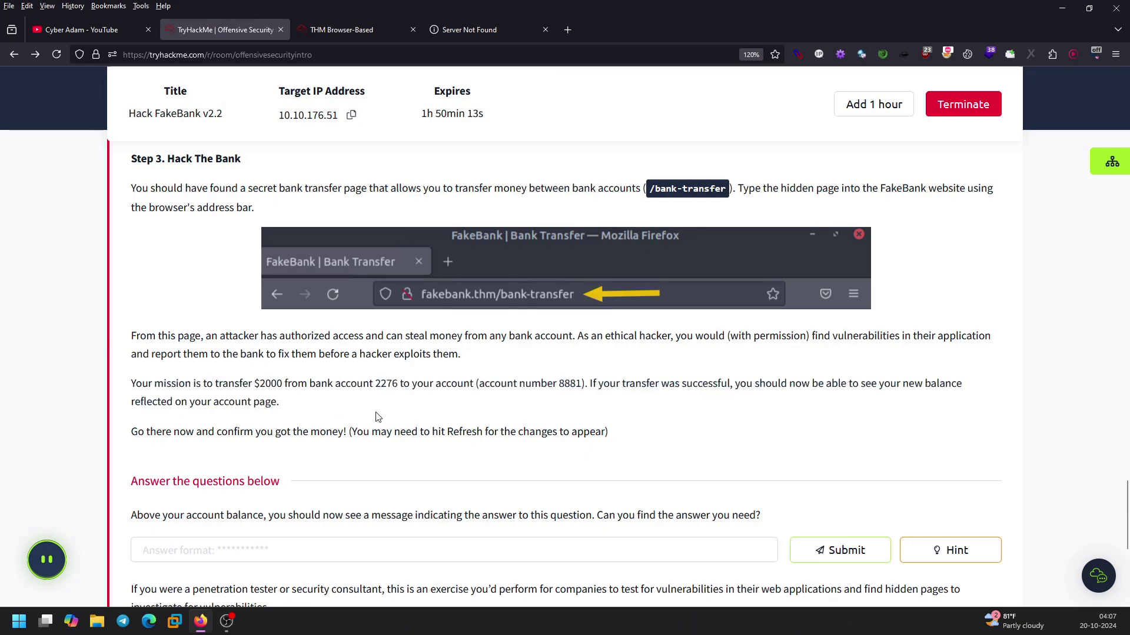
# - Locate the sending and receiving accounts in the mission paragraph and select the source bank account number
pyautogui.doubleClick(378, 383)
pyautogui.doubleClick(569, 384)
pyautogui.click(600, 395)
pyautogui.moveTo(296, 383); pyautogui.dragTo(393, 384)
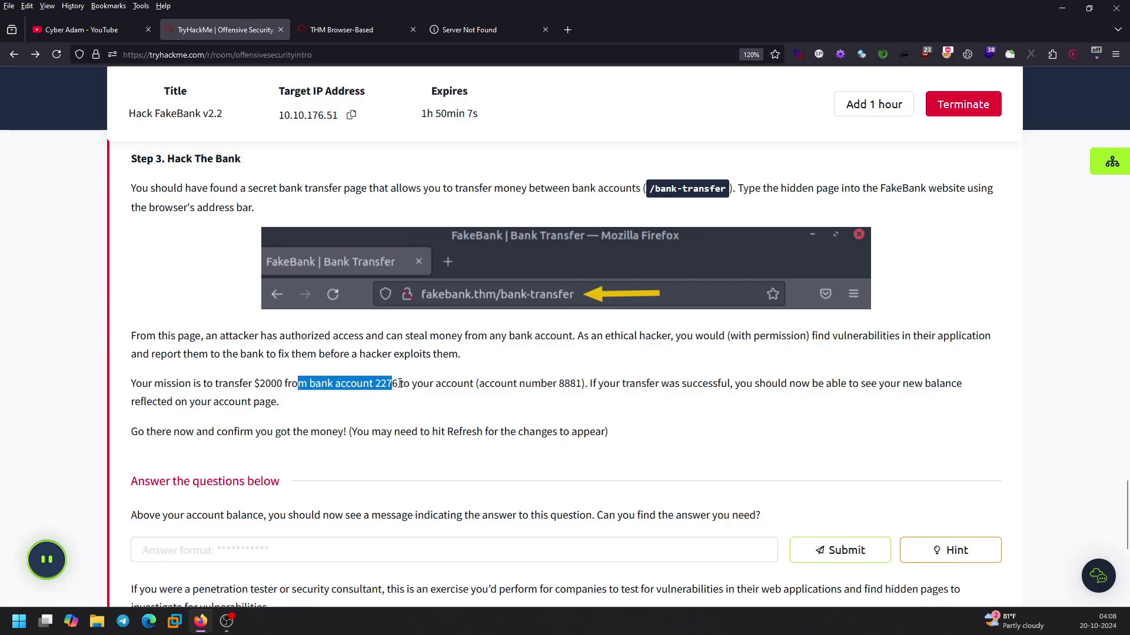
pyautogui.click(386, 386)
pyautogui.doubleClick(386, 384)
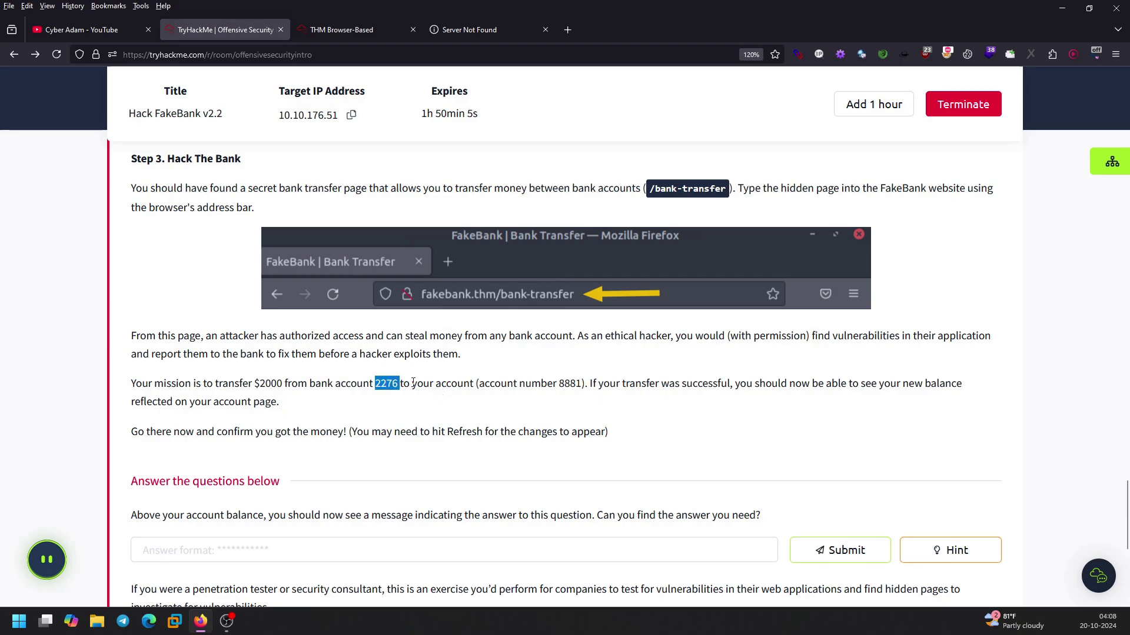
# - Fill in the Admin Portal's Send from field with the source bank account number given in the mission
pyautogui.click(362, 30)
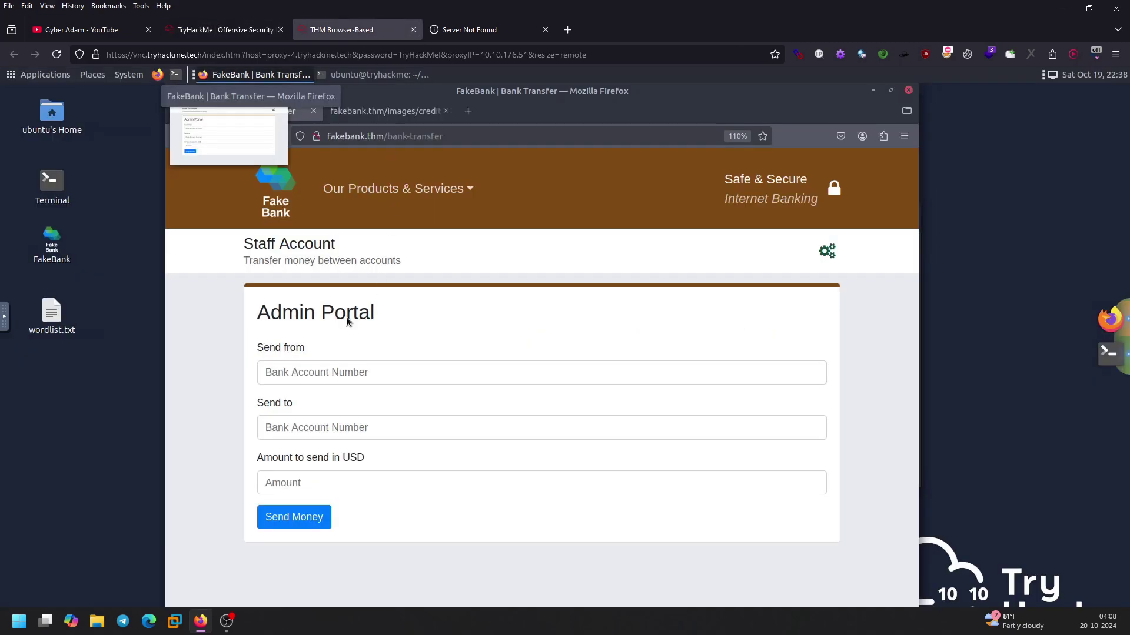
pyautogui.click(315, 375)
pyautogui.write('/bank-transfer')
pyautogui.hotkey('ctrl', 'a')
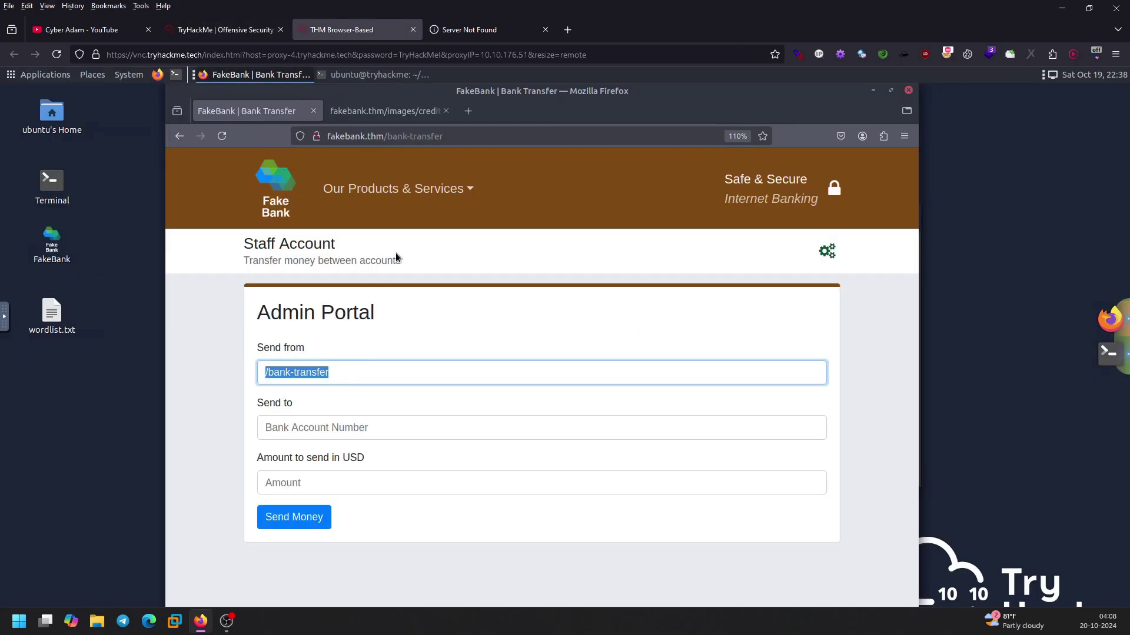
pyautogui.write('2276')
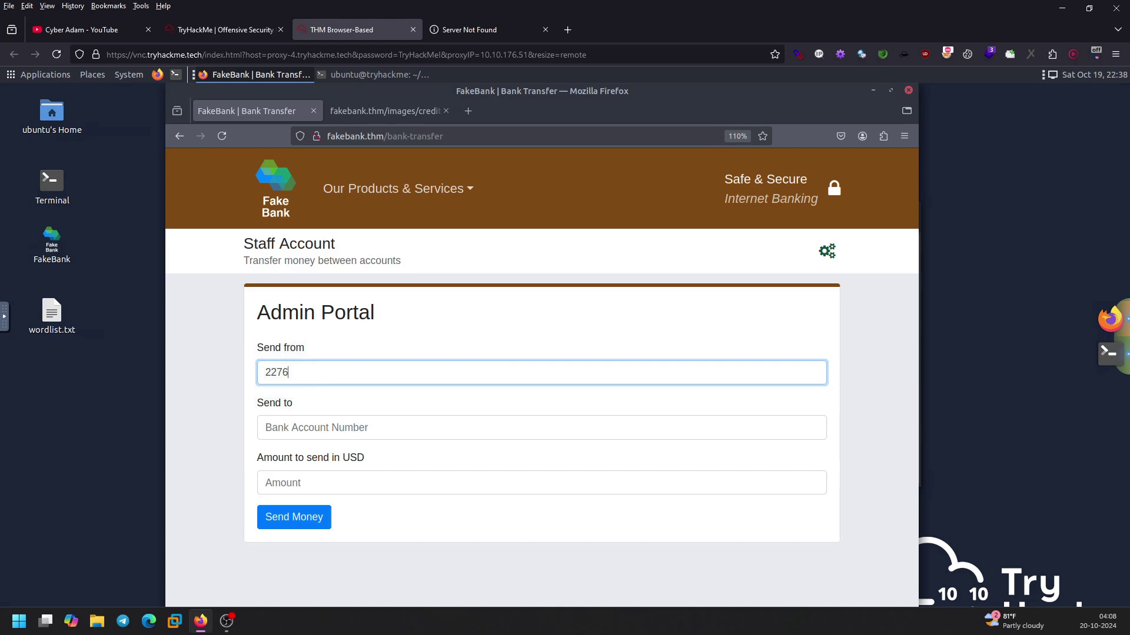
pyautogui.click(4, 318)
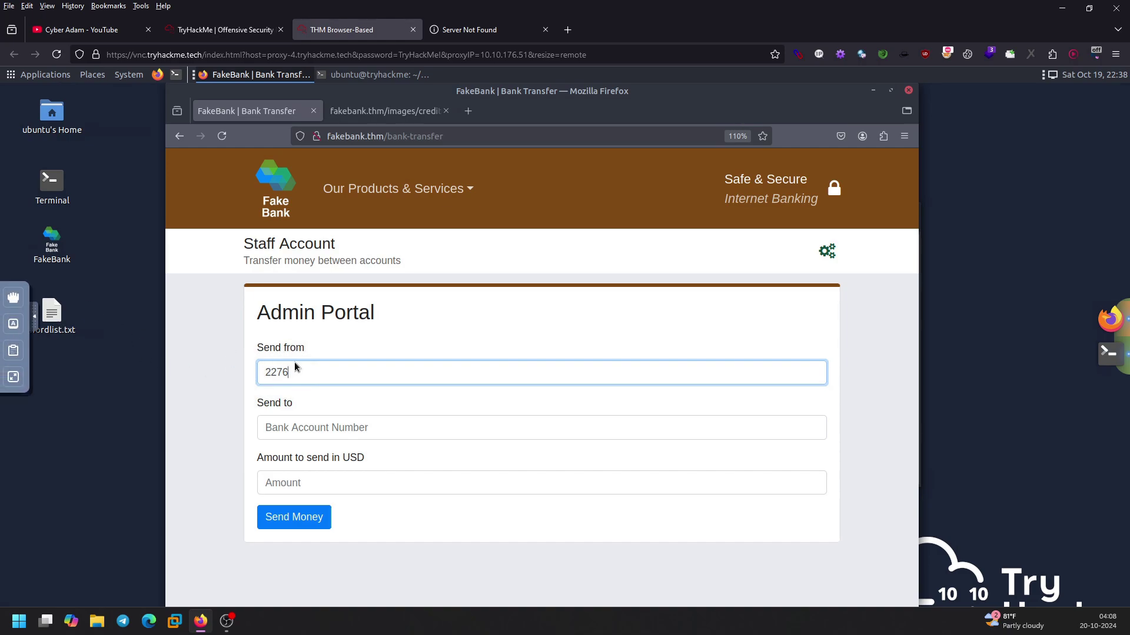
# - Look up the receiving account number in the room's mission paragraph for the Send to field
pyautogui.click(310, 428)
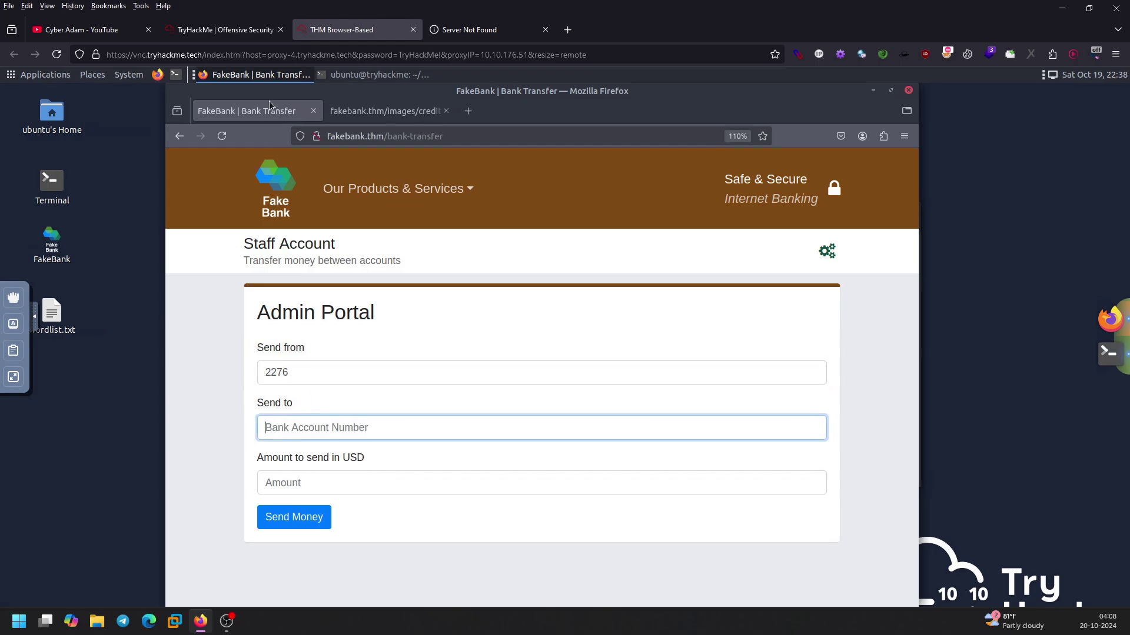
pyautogui.click(247, 29)
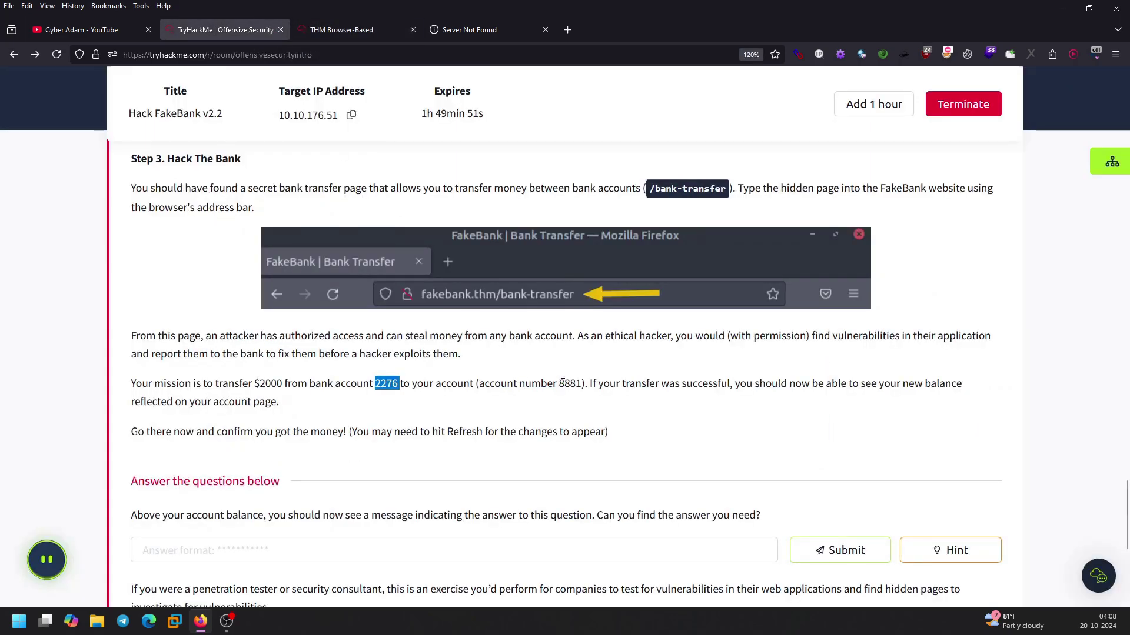
pyautogui.click(401, 384)
pyautogui.moveTo(303, 384); pyautogui.dragTo(558, 384)
pyautogui.click(423, 381)
pyautogui.click(574, 386)
pyautogui.doubleClick(569, 383)
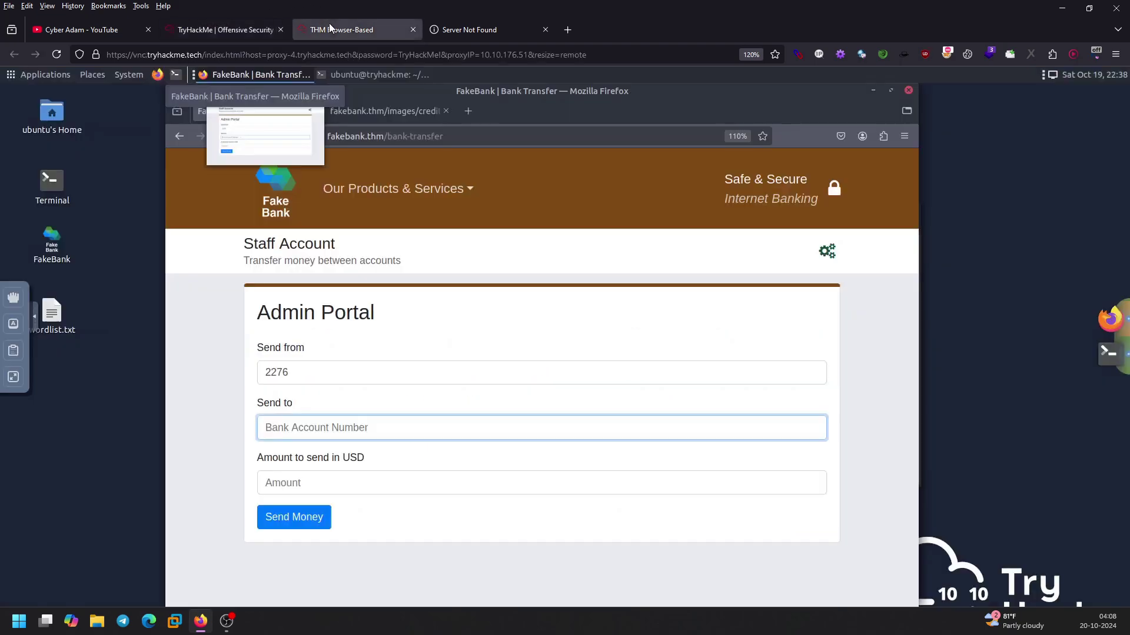
# - Fill in the Admin Portal's Send to field with the receiving account number given in the mission
pyautogui.click(342, 30)
pyautogui.click(313, 426)
pyautogui.write('88')
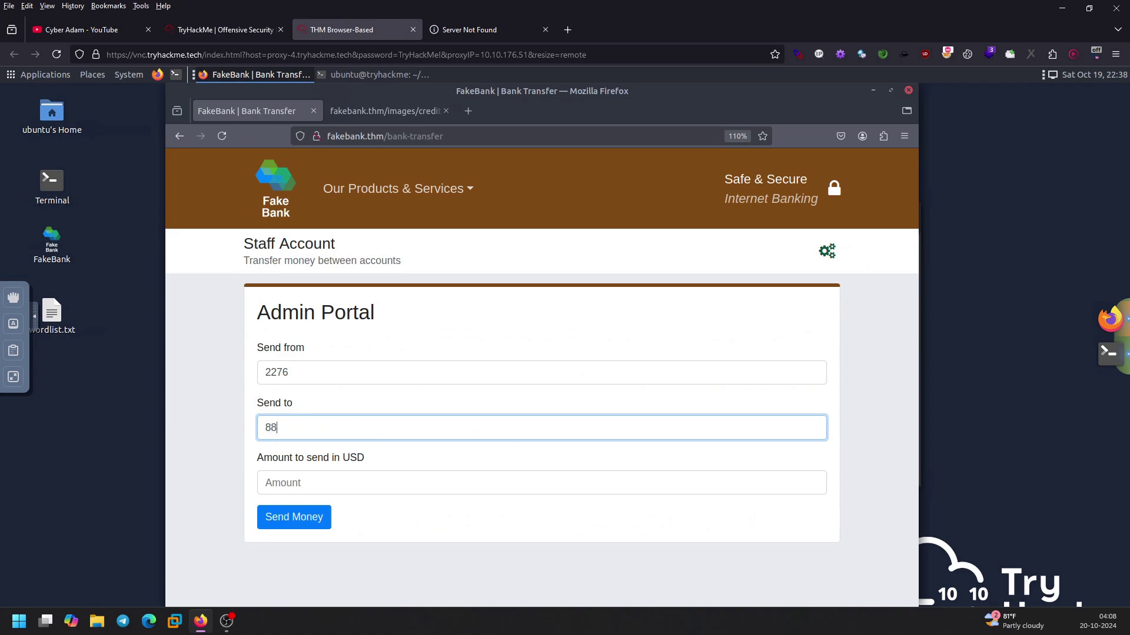
pyautogui.write('1')
pyautogui.press('BackSpace')
pyautogui.write('81')
# - Set the amount to send to 2000 USD and submit the transfer
pyautogui.click(337, 488)
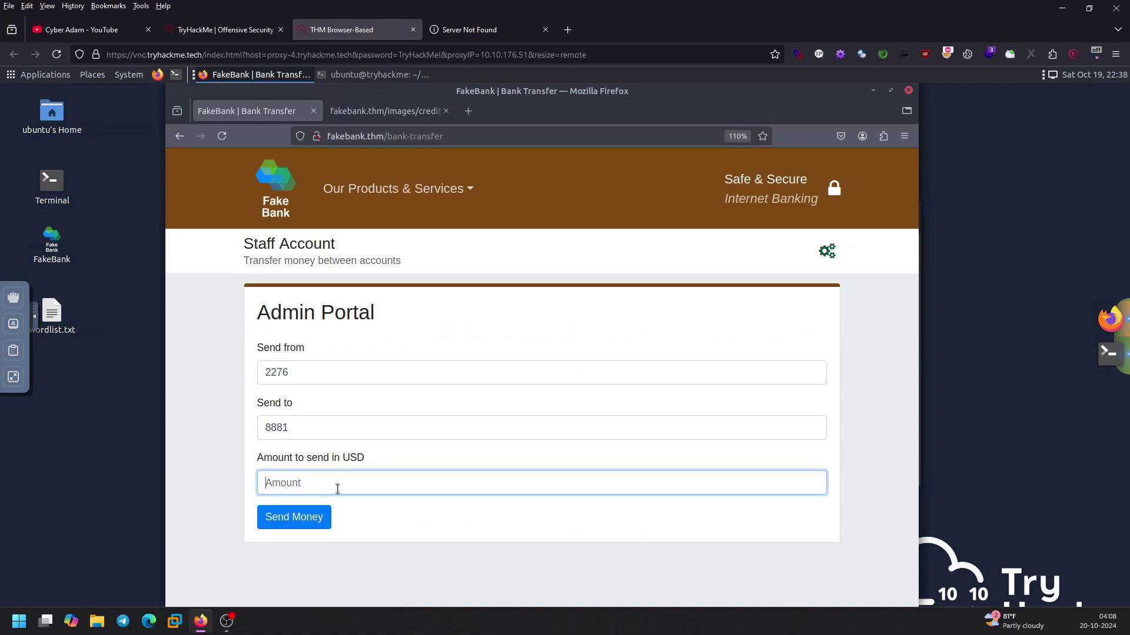
pyautogui.write('2000')
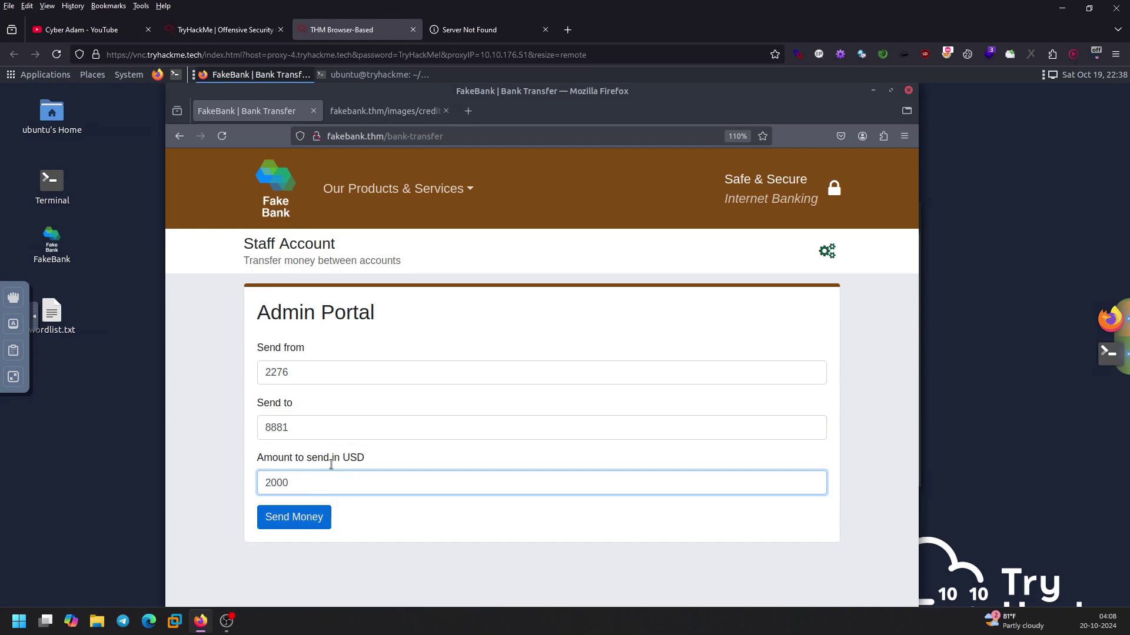
pyautogui.hotkey('ctrl', 'a')
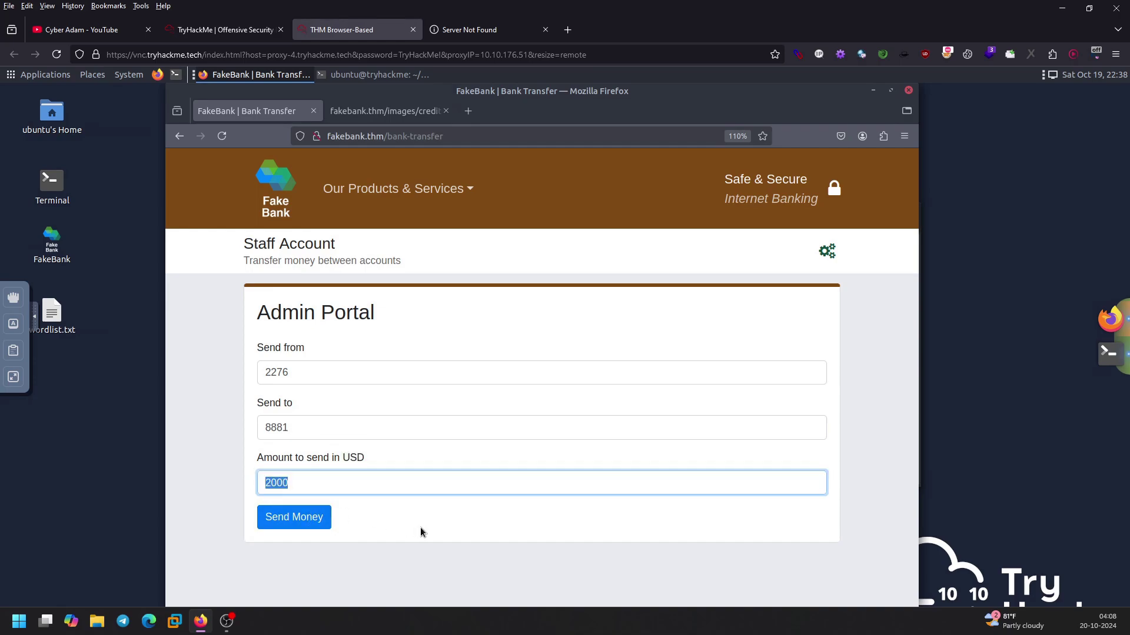
pyautogui.click(292, 530)
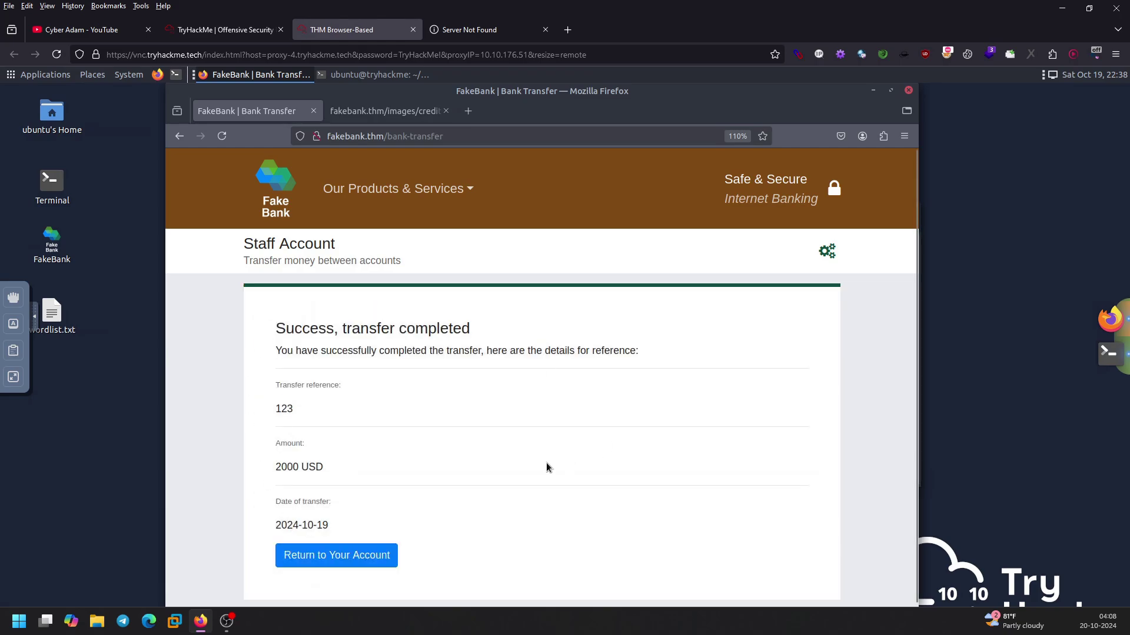
# - Examine the transfer confirmation page, including its message, transfer reference, amount and date
pyautogui.moveTo(325, 408); pyautogui.dragTo(269, 382)
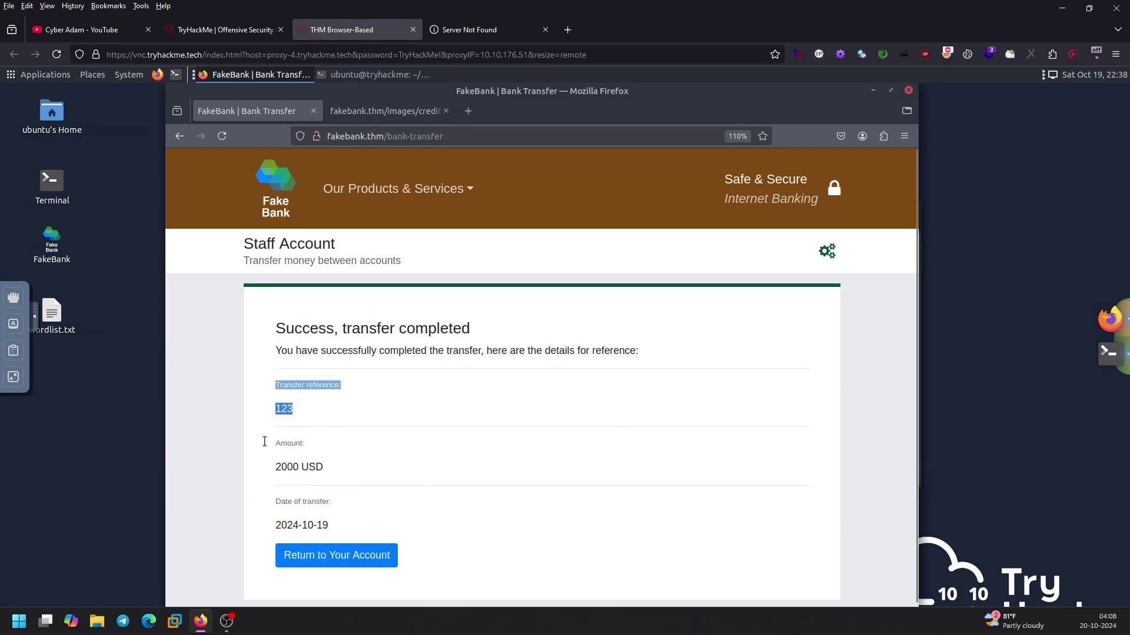
pyautogui.moveTo(265, 441); pyautogui.dragTo(342, 470)
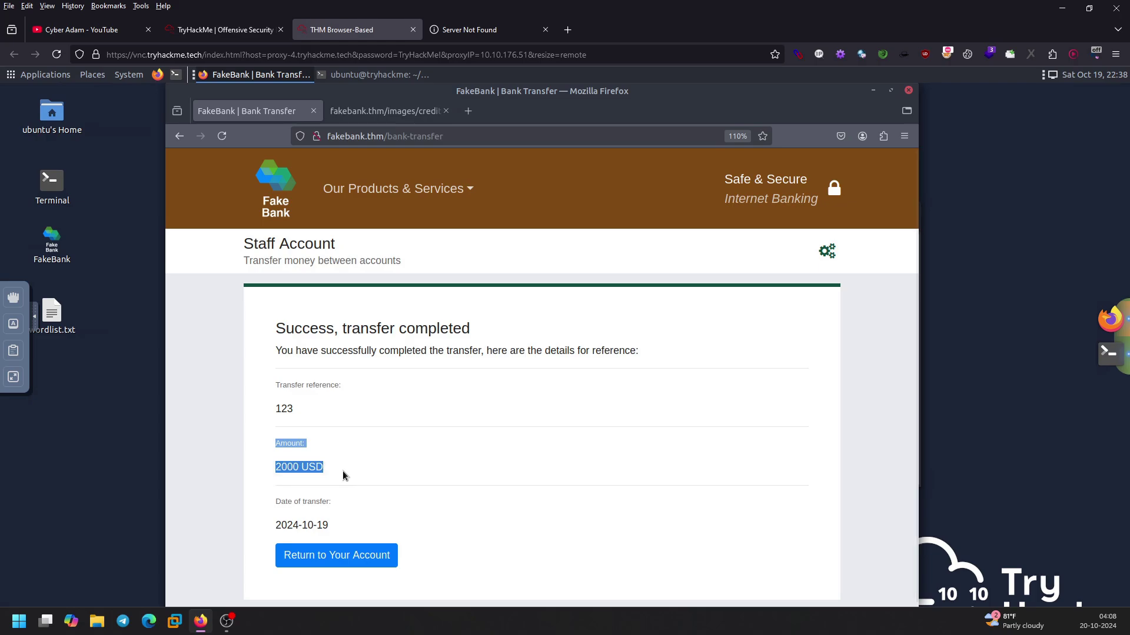
pyautogui.click(278, 353)
pyautogui.moveTo(676, 368); pyautogui.dragTo(676, 367)
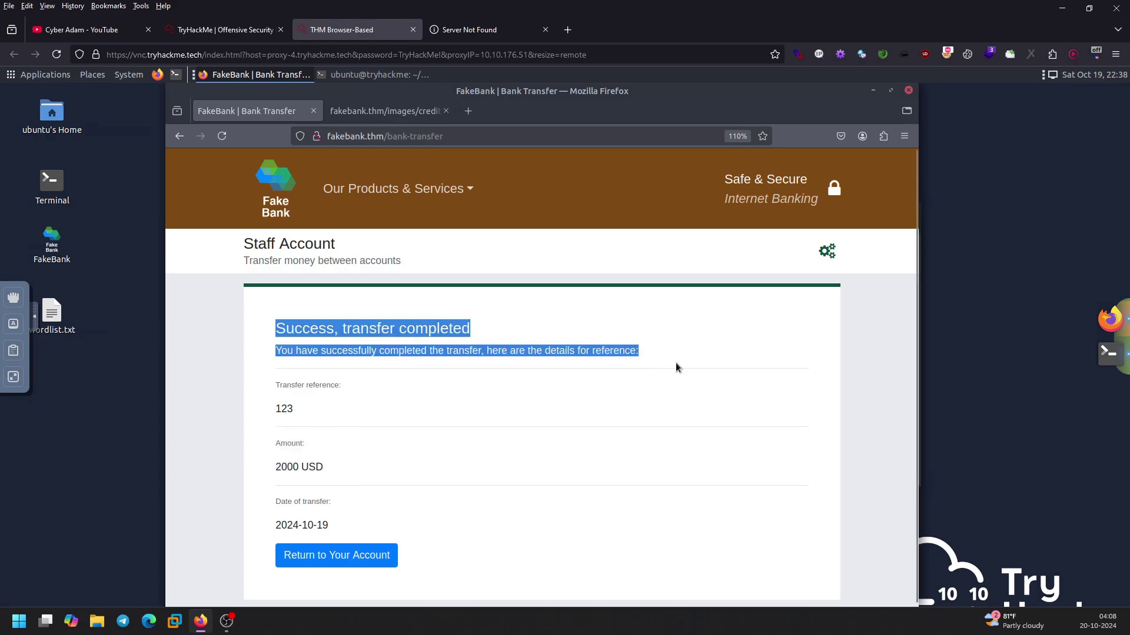
pyautogui.click(334, 352)
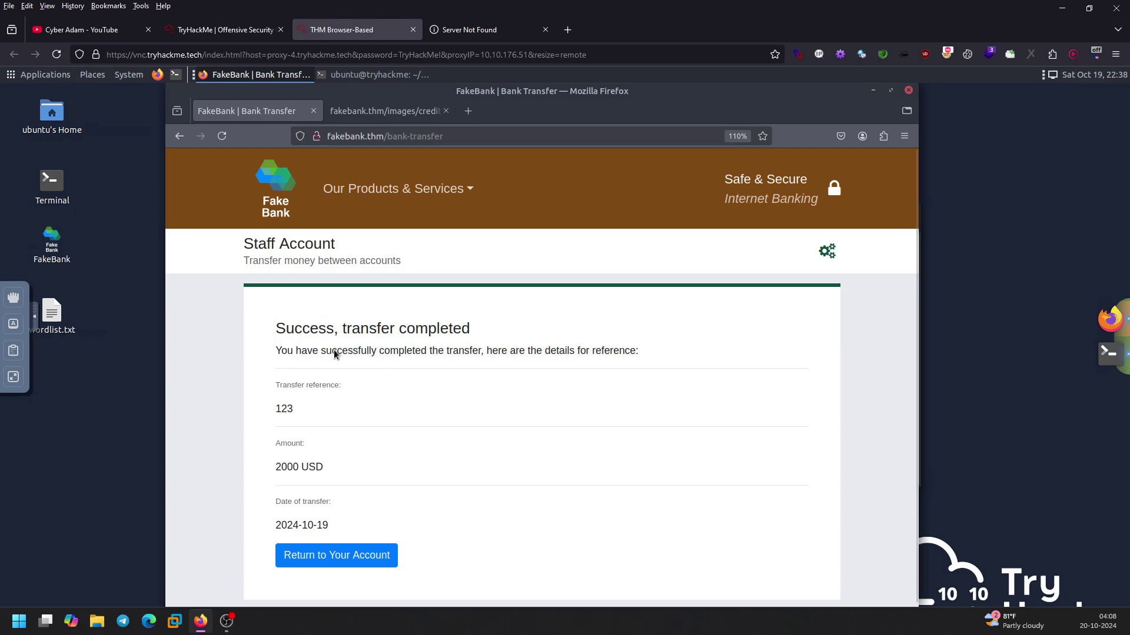
pyautogui.tripleClick(604, 360)
pyautogui.click(565, 363)
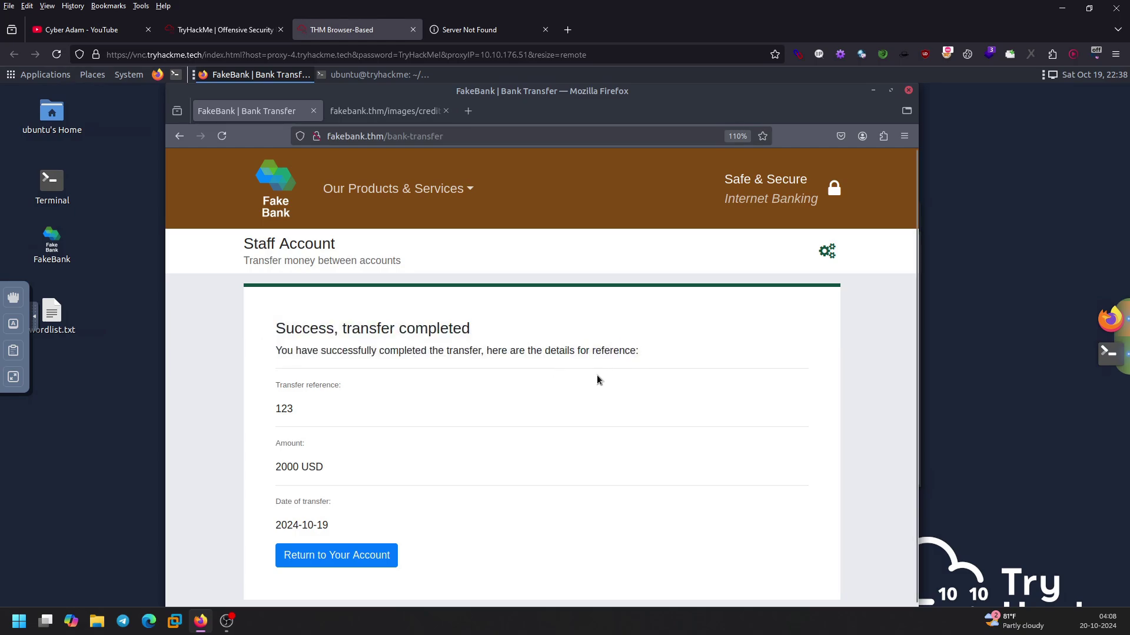
pyautogui.scroll(-1, 597, 377)
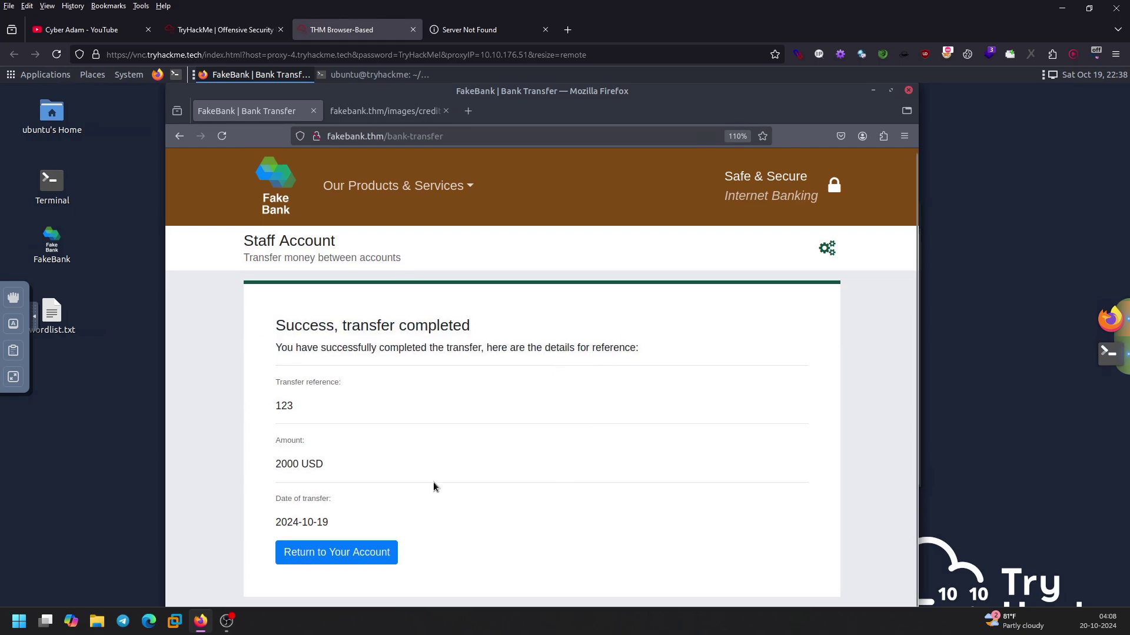
pyautogui.scroll(1, 433, 486)
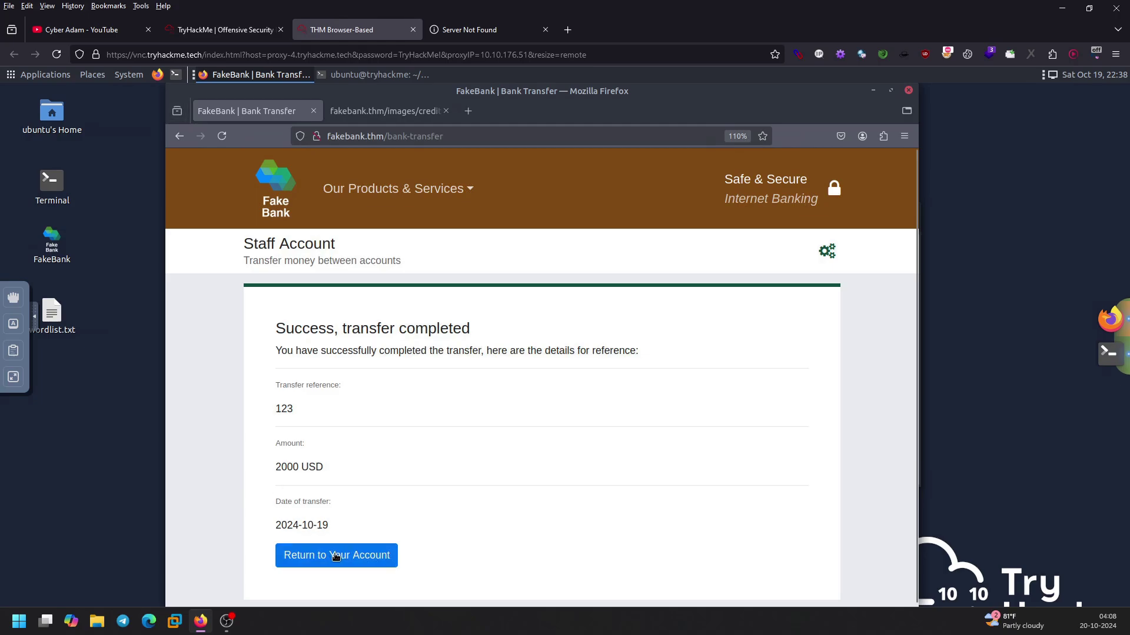
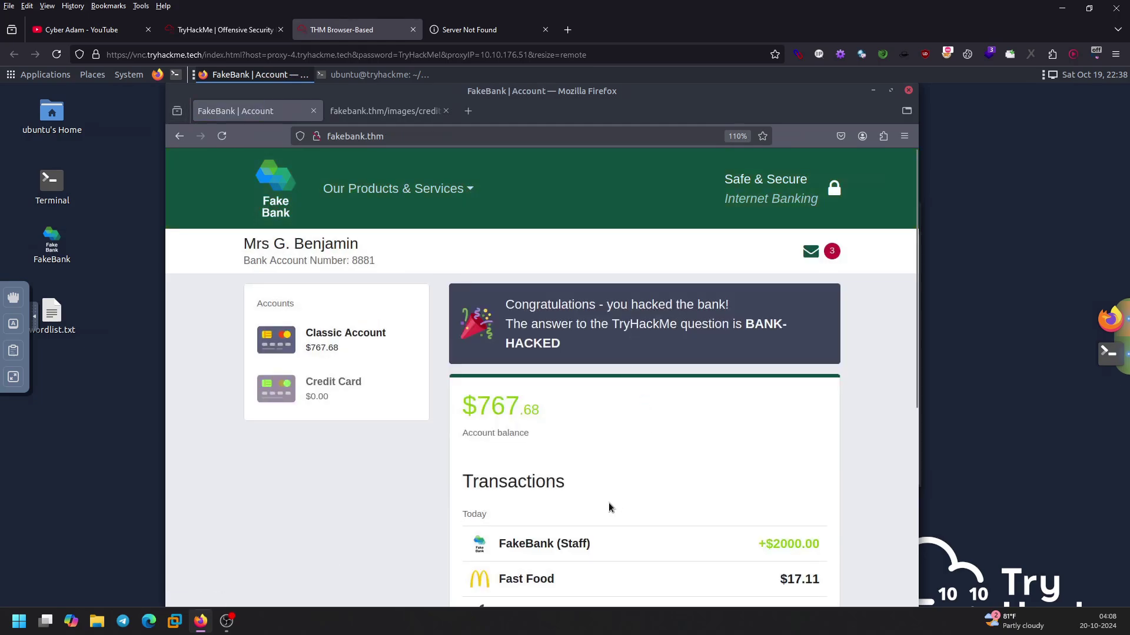
# - Examine the FakeBank account page, including the account balance, the transaction list and the bank account number
pyautogui.doubleClick(558, 410)
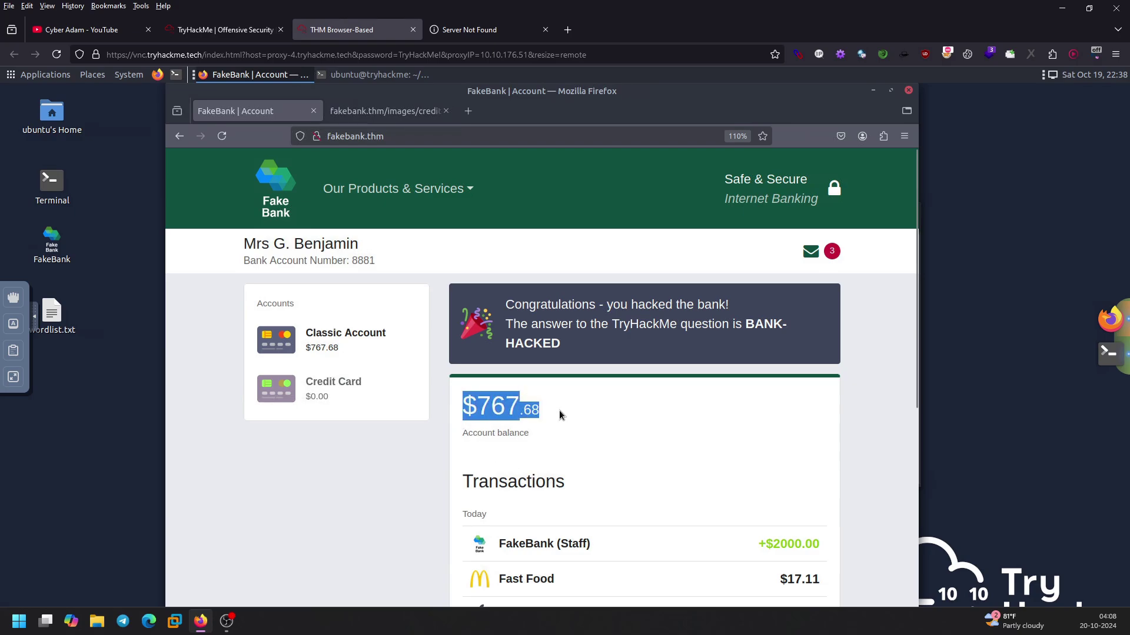
pyautogui.click(626, 415)
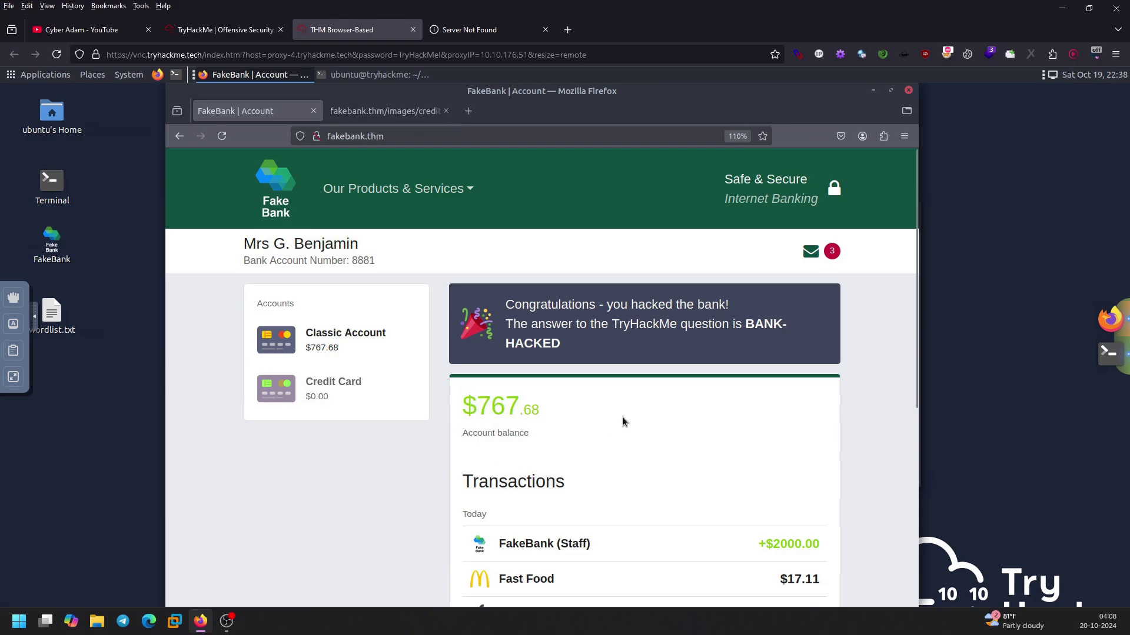
pyautogui.scroll(-5, 623, 416)
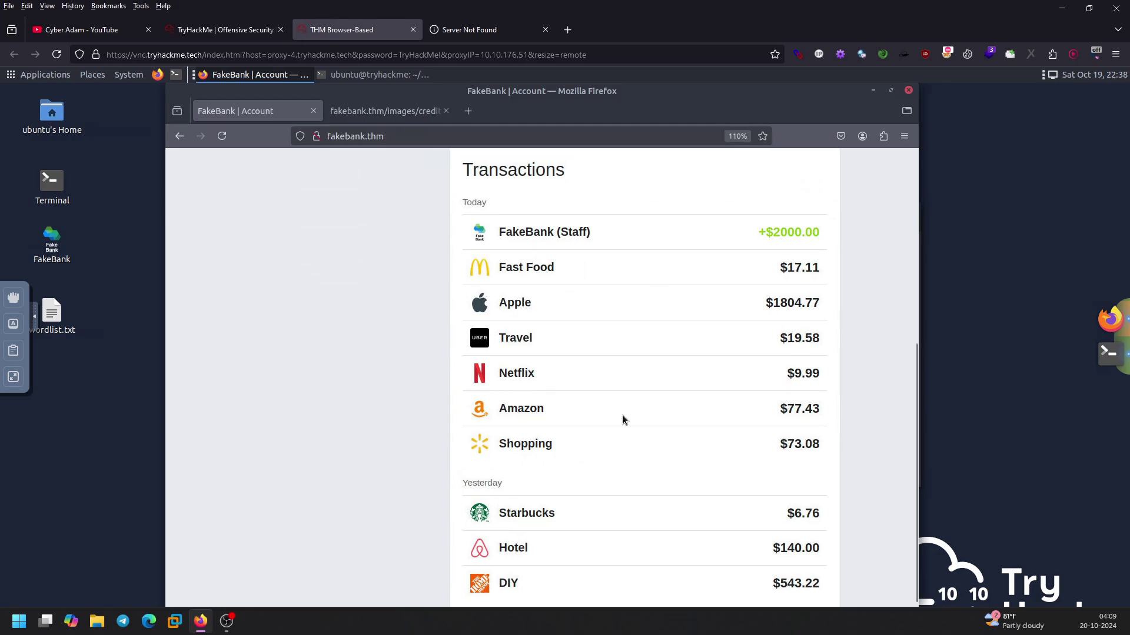
pyautogui.scroll(5, 623, 419)
pyautogui.tripleClick(353, 261)
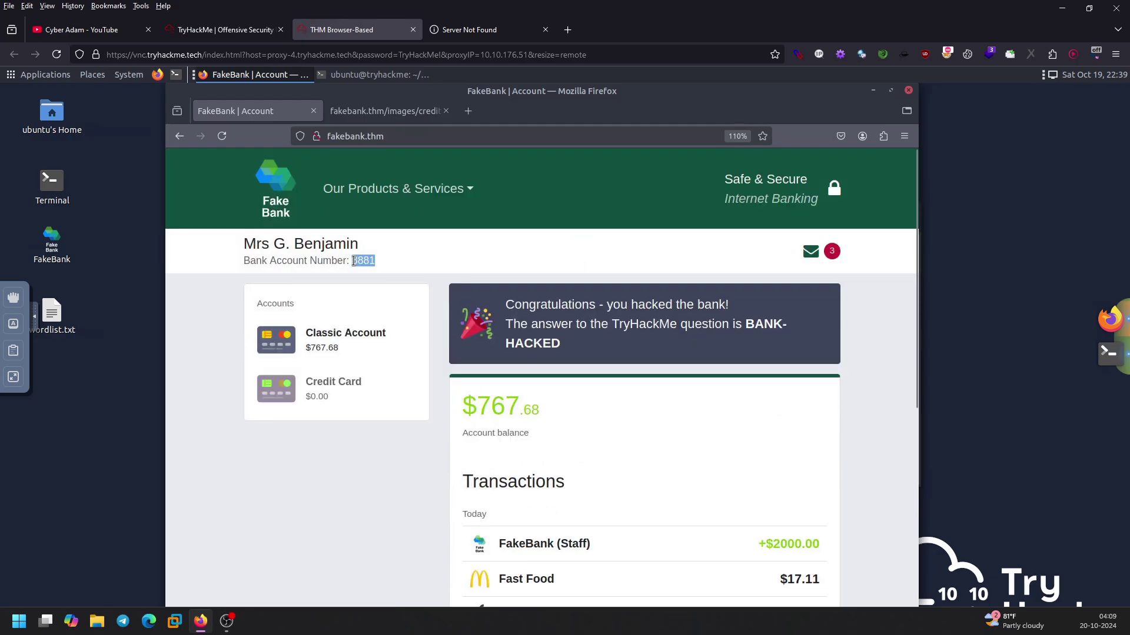
# - Check the sending and receiving account numbers in the TryHackMe room's mission paragraph
pyautogui.click(226, 30)
pyautogui.click(541, 406)
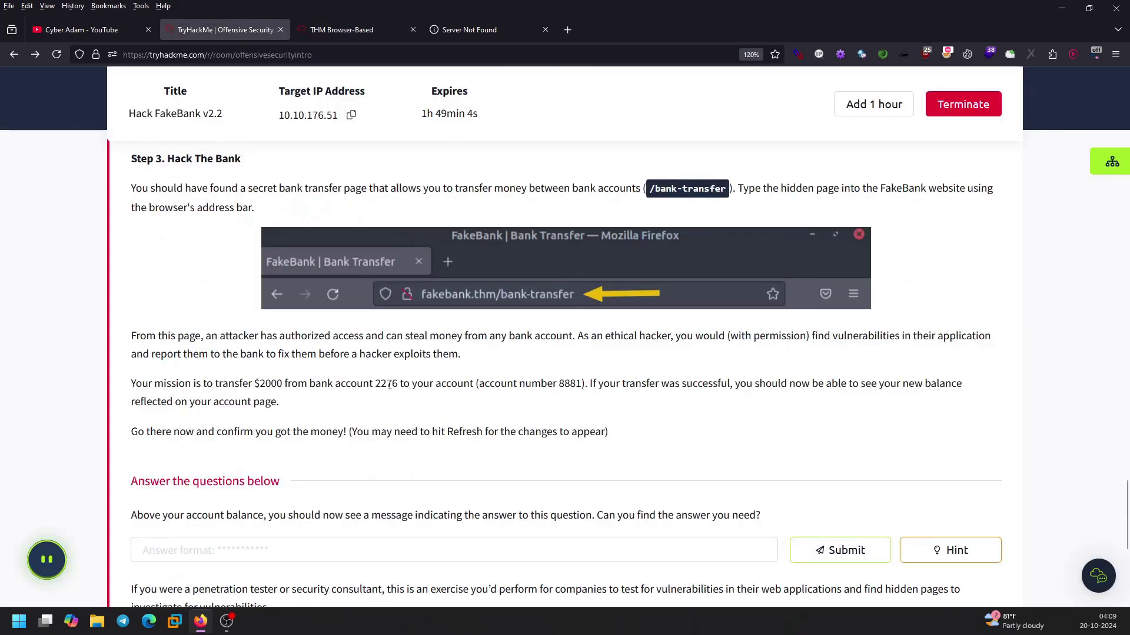
pyautogui.tripleClick(386, 383)
pyautogui.click(399, 402)
pyautogui.tripleClick(377, 383)
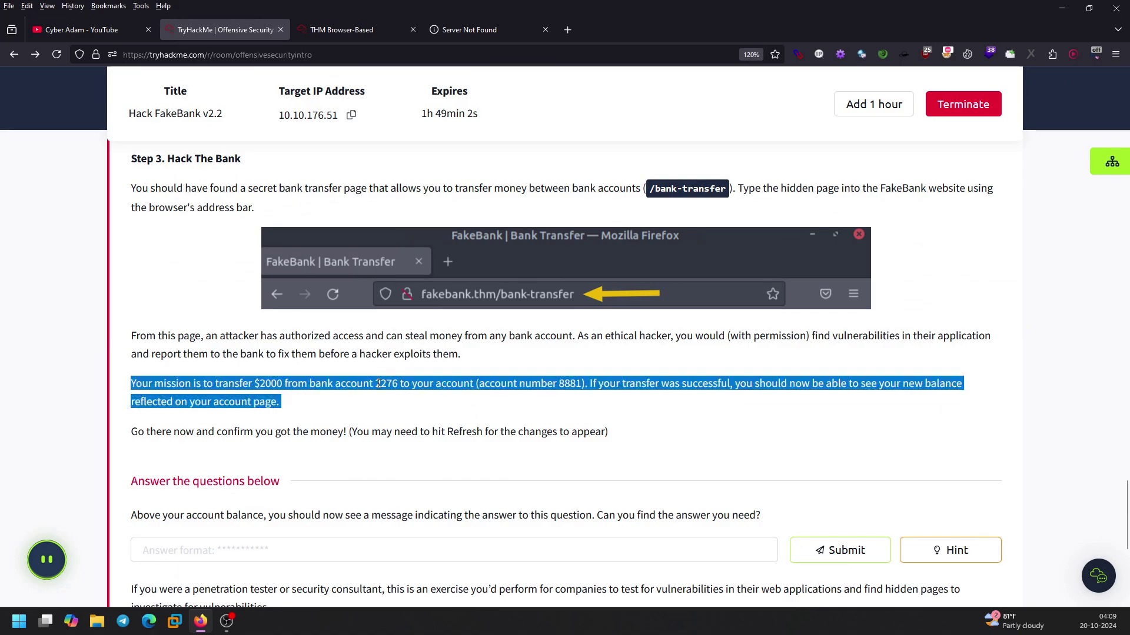
pyautogui.click(394, 400)
pyautogui.doubleClick(388, 385)
pyautogui.click(405, 416)
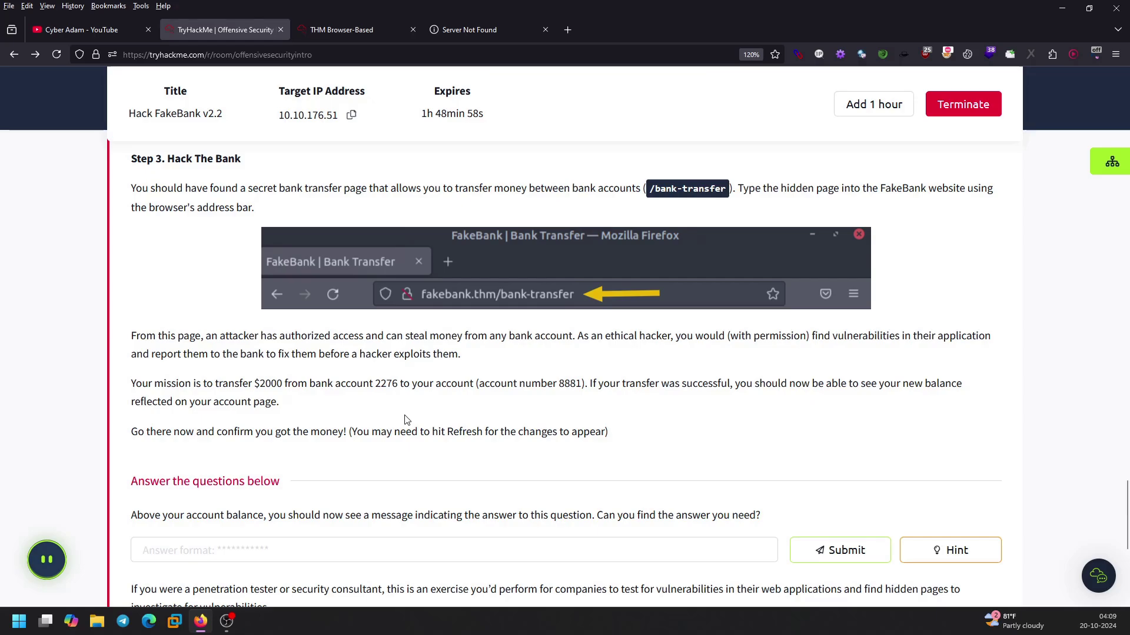
pyautogui.doubleClick(569, 383)
# - Check the FakeBank account page for the incoming staff transfer and compare its account number with the mission's
pyautogui.click(352, 30)
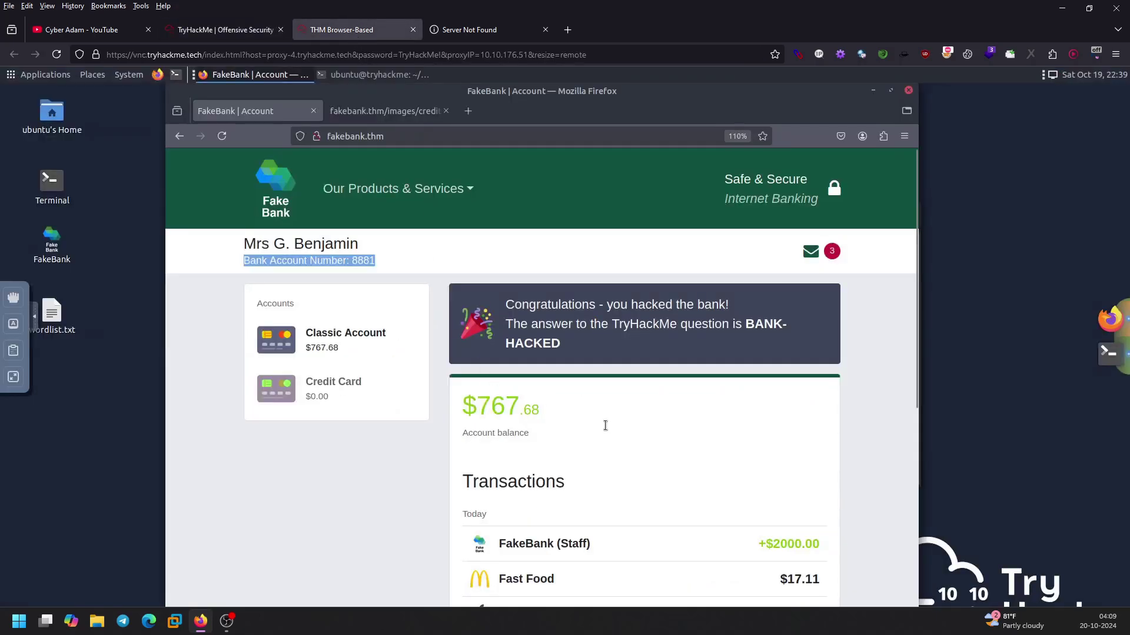
pyautogui.scroll(-5, 567, 500)
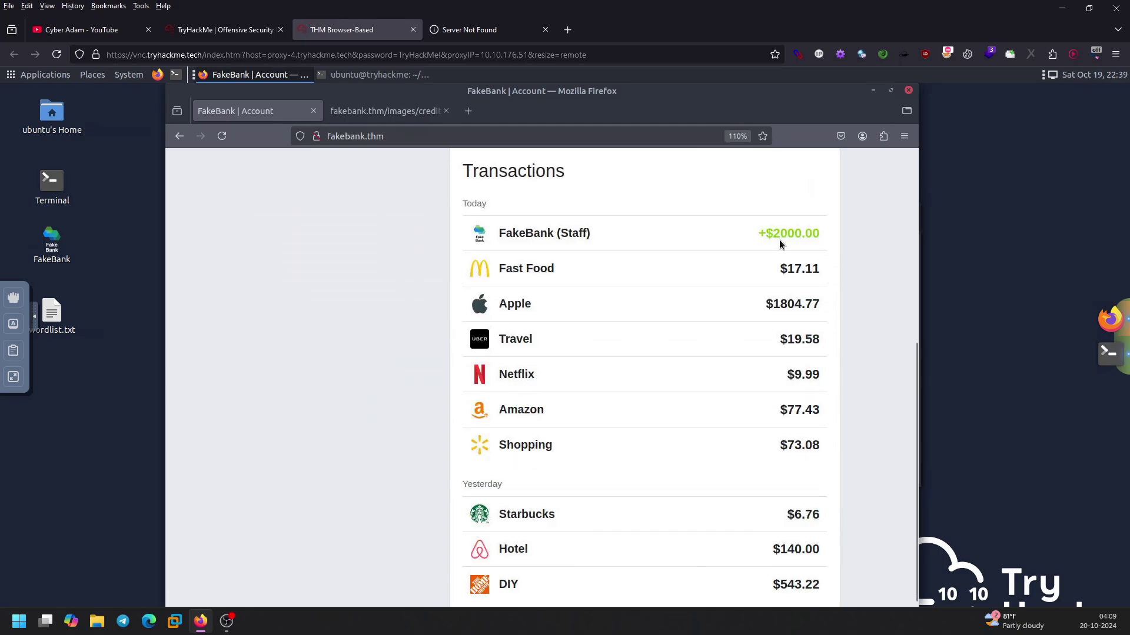
pyautogui.tripleClick(824, 238)
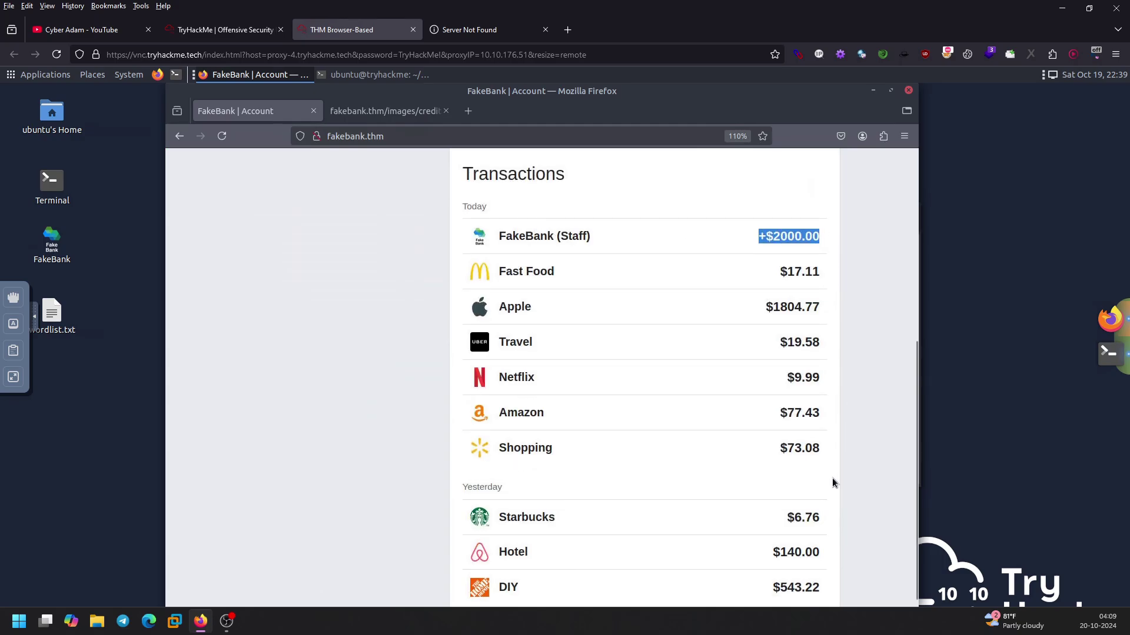
pyautogui.scroll(5, 832, 477)
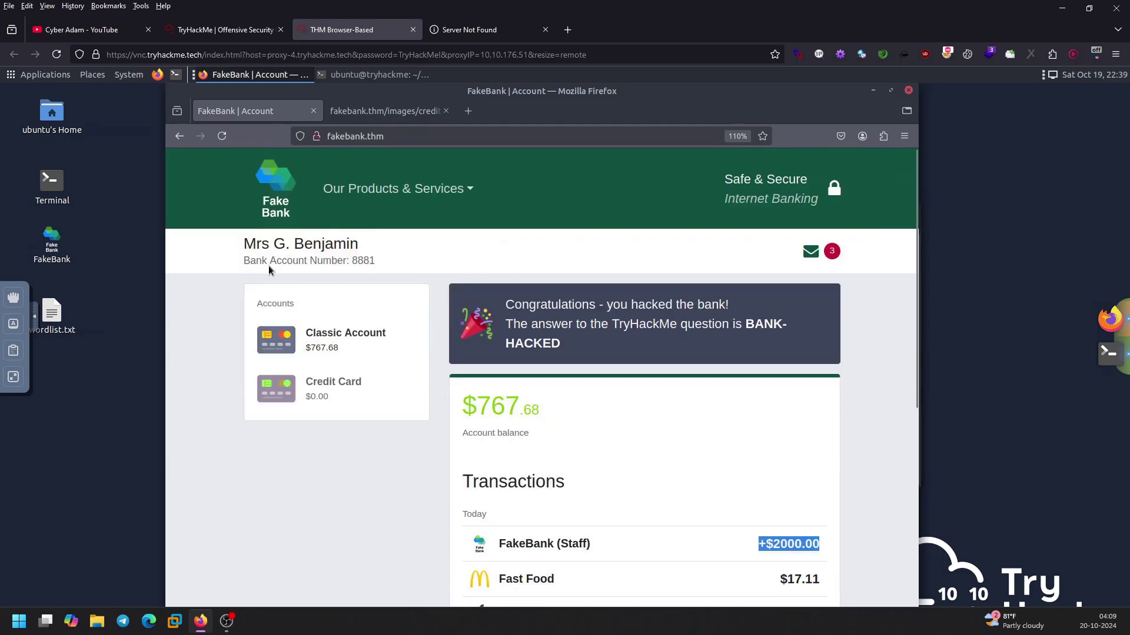
pyautogui.moveTo(243, 260); pyautogui.dragTo(377, 263)
pyautogui.click(381, 267)
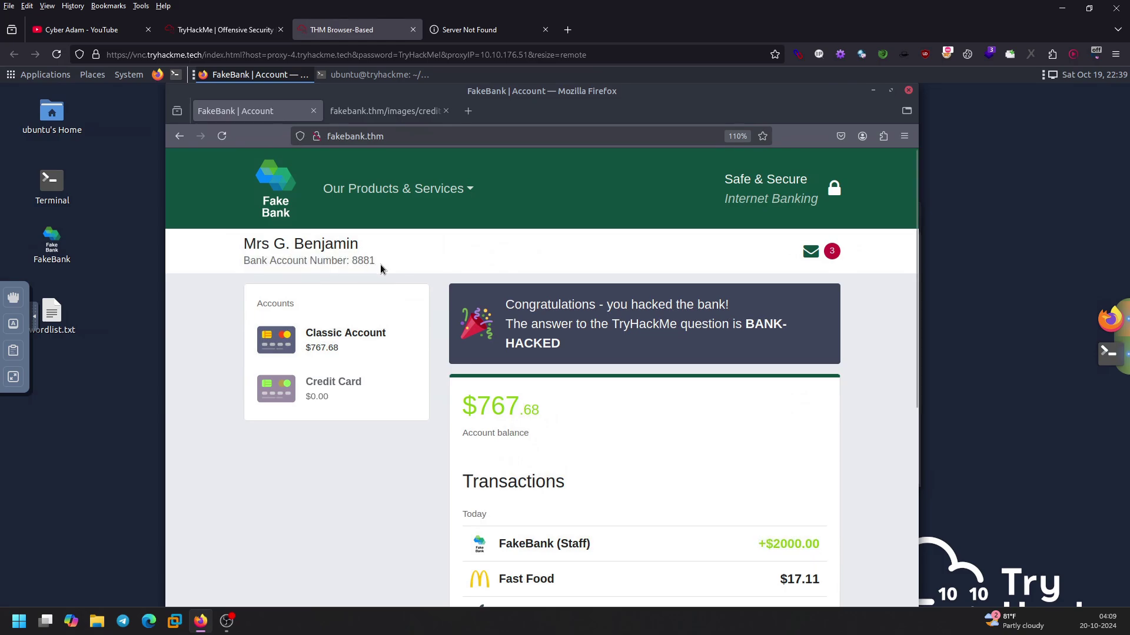
# - Read the TryHackMe room's question about the message above the account balance
pyautogui.click(222, 31)
pyautogui.scroll(-4, 395, 425)
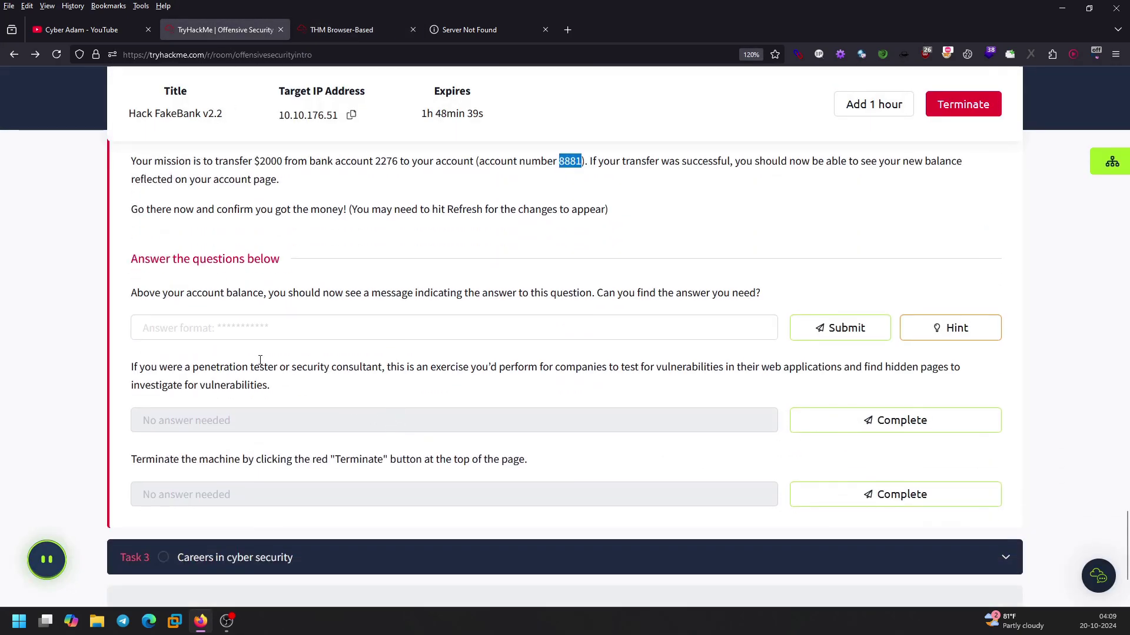
pyautogui.moveTo(131, 288); pyautogui.dragTo(769, 294)
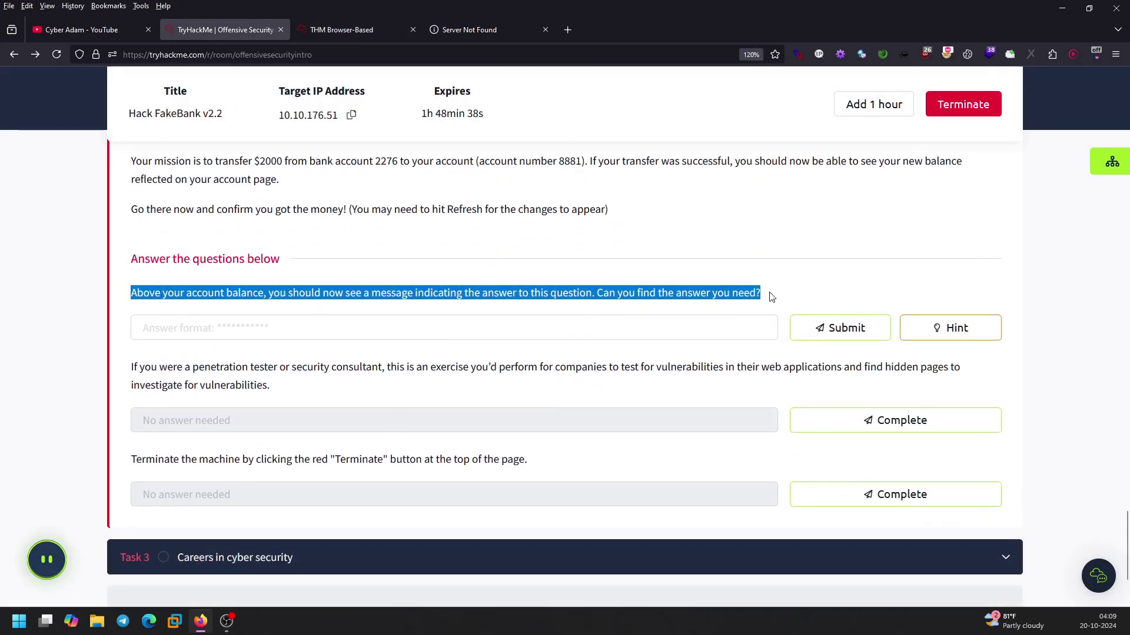
pyautogui.click(582, 306)
pyautogui.scroll(3, 306, 315)
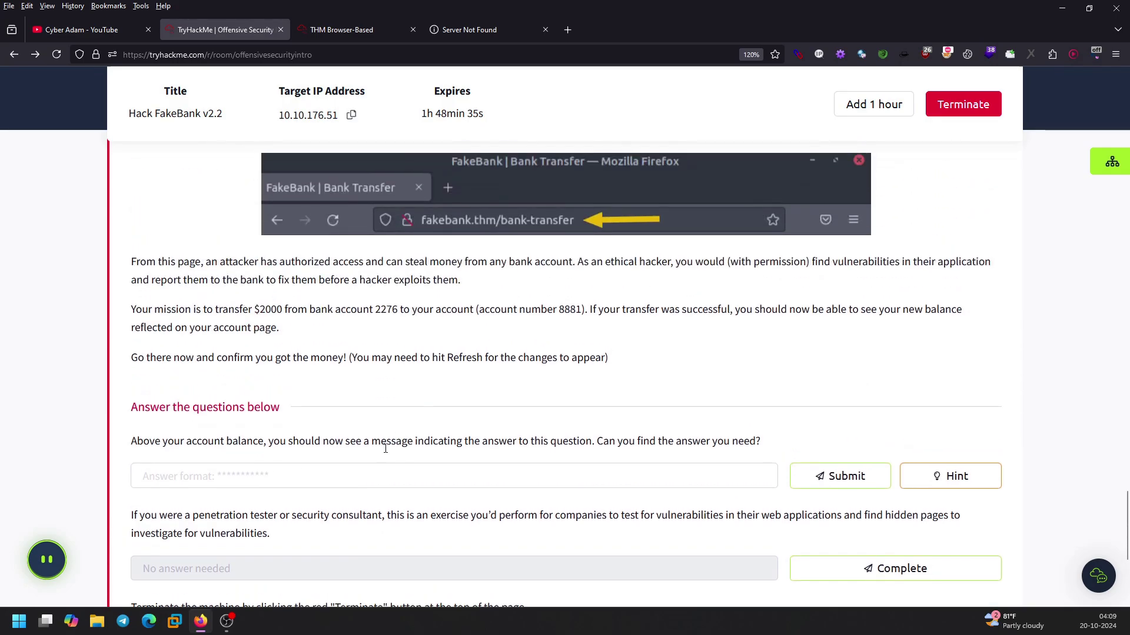
pyautogui.moveTo(474, 441); pyautogui.dragTo(737, 456)
pyautogui.click(738, 455)
# - Find the answer to the TryHackMe question in the message above FakeBank's account balance
pyautogui.click(329, 31)
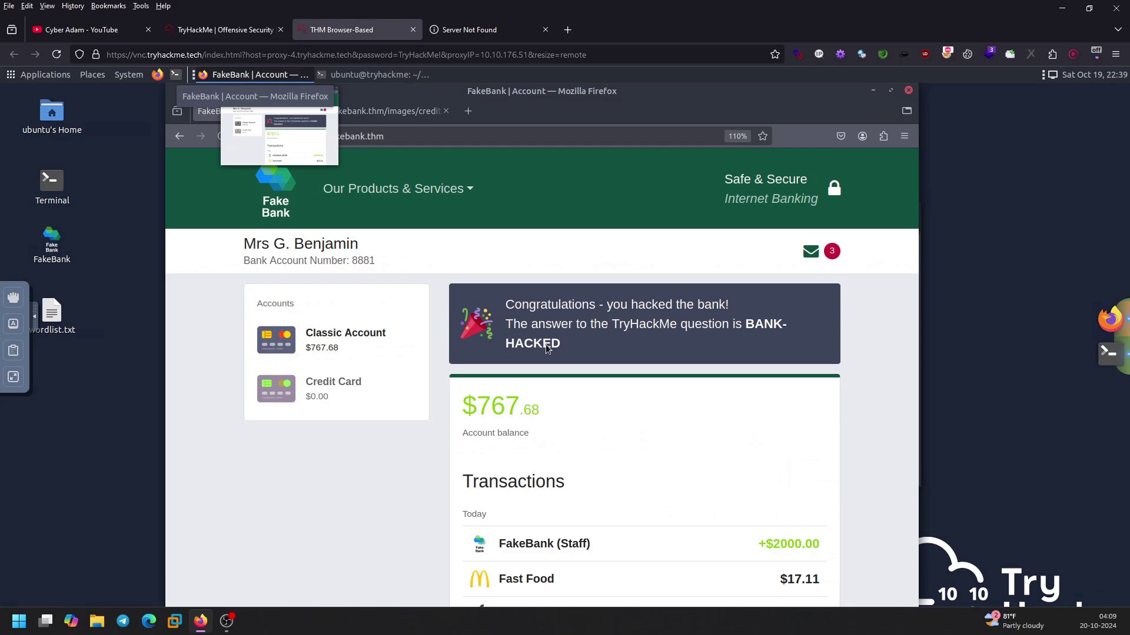
pyautogui.moveTo(513, 324); pyautogui.dragTo(639, 349)
pyautogui.click(696, 335)
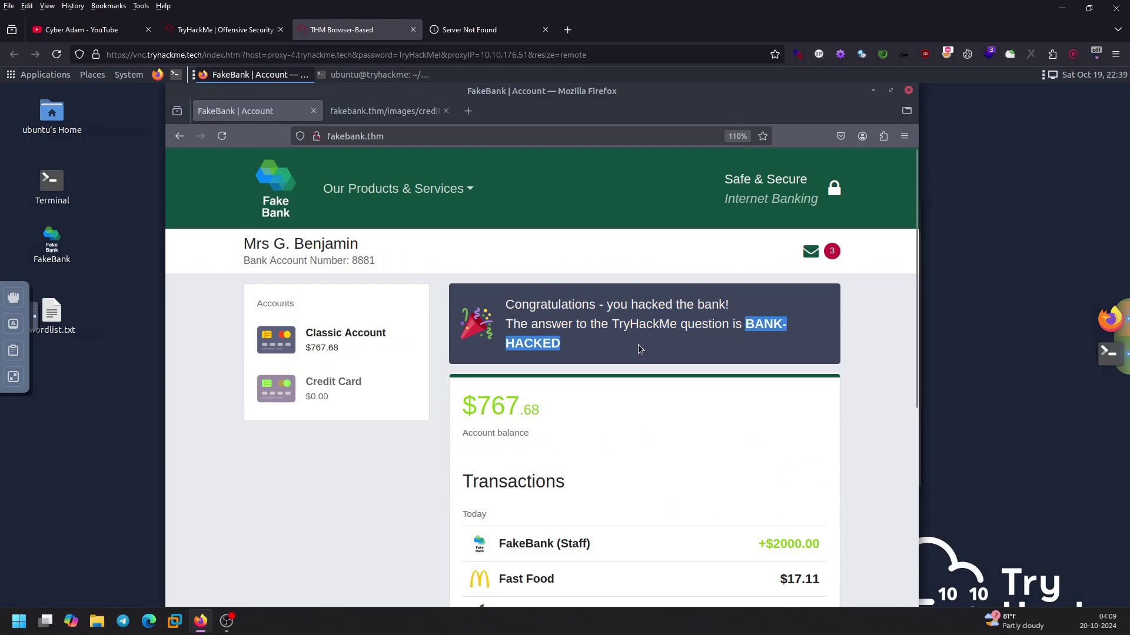
# - Submit BANK-HACKED as the answer to the room's question about the account balance message
pyautogui.click(233, 29)
pyautogui.click(276, 478)
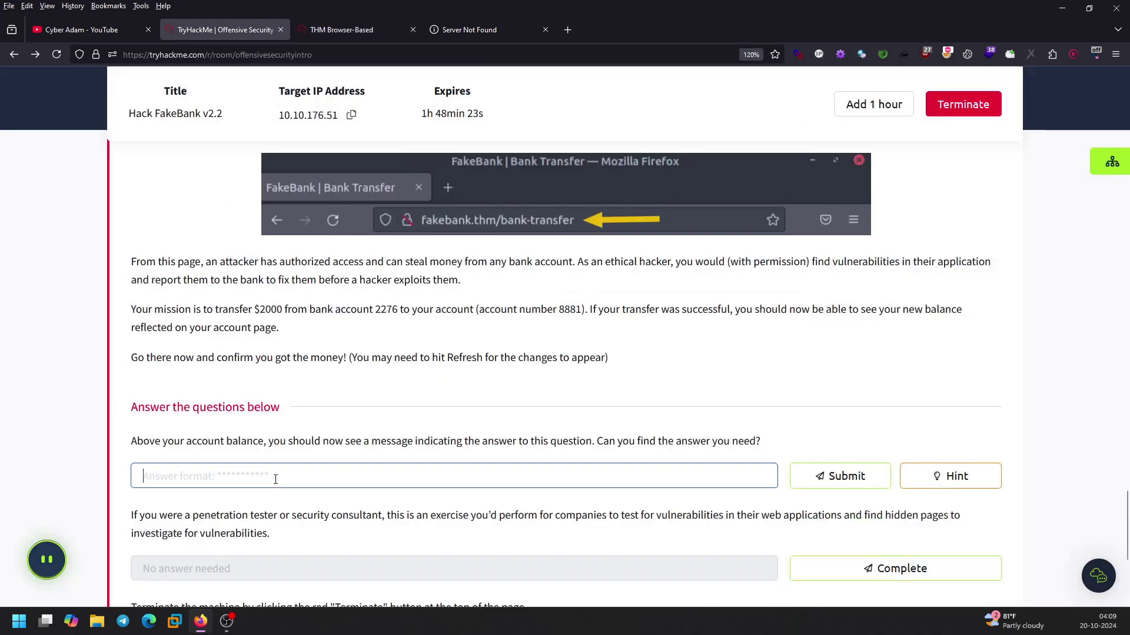
pyautogui.write('BANK-HACKED')
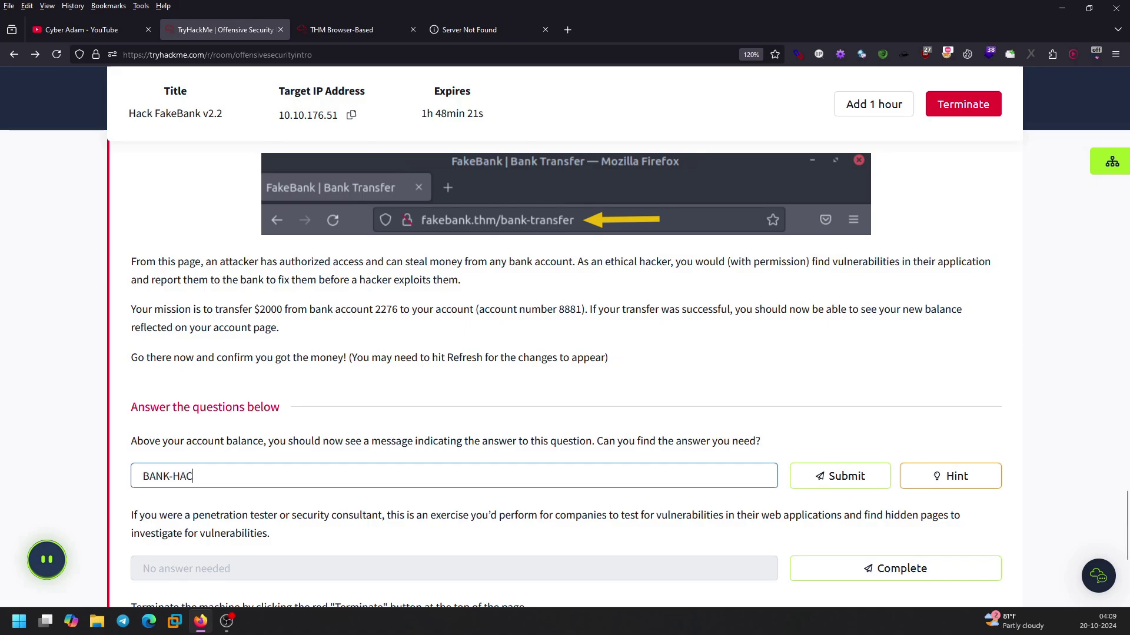
pyautogui.click(821, 475)
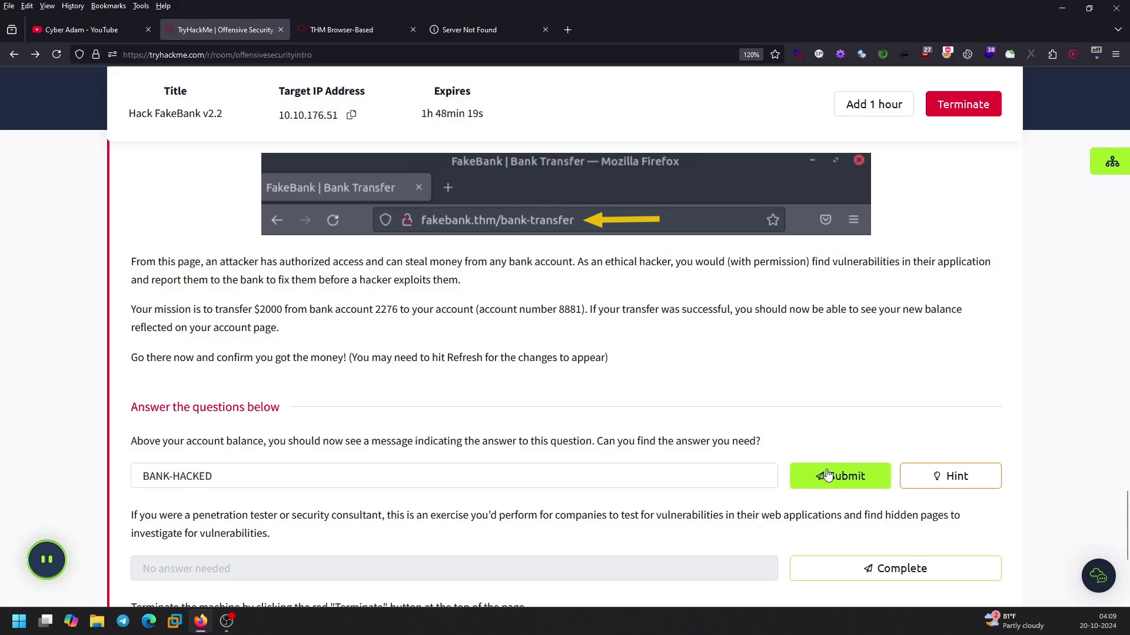
# - Read the penetration tester statement and mark Task 2's two remaining no-answer questions as complete
pyautogui.scroll(-3, 743, 438)
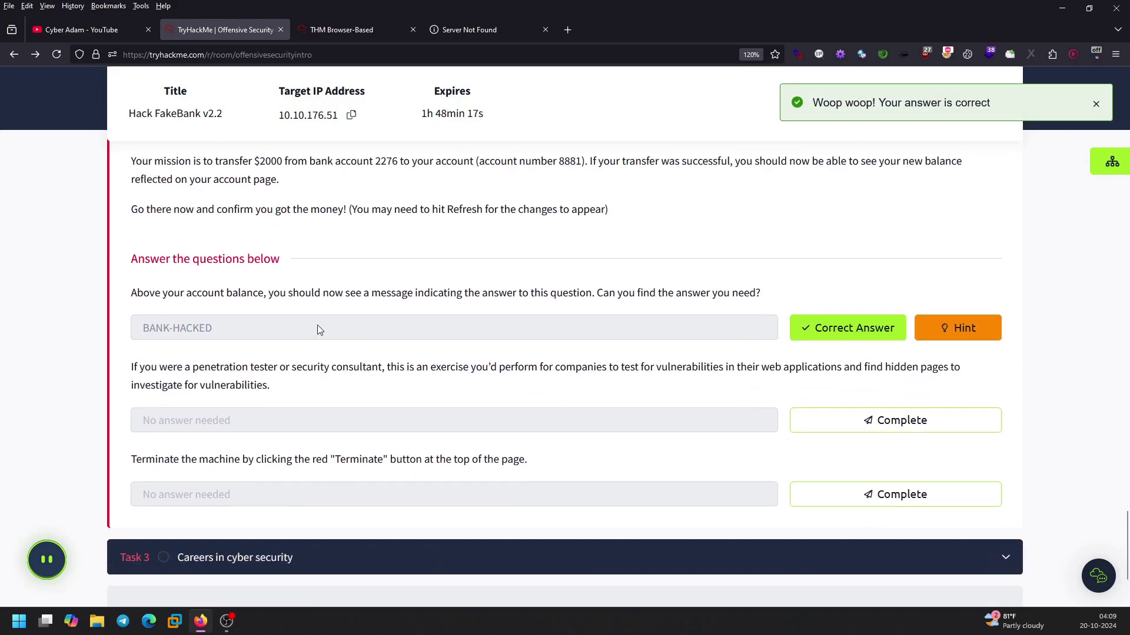
pyautogui.moveTo(125, 367)
pyautogui.mouseDown()
pyautogui.moveTo(305, 388)
pyautogui.moveTo(121, 359)
pyautogui.mouseUp()
pyautogui.click(305, 387)
pyautogui.click(339, 385)
pyautogui.moveTo(435, 367); pyautogui.dragTo(542, 391)
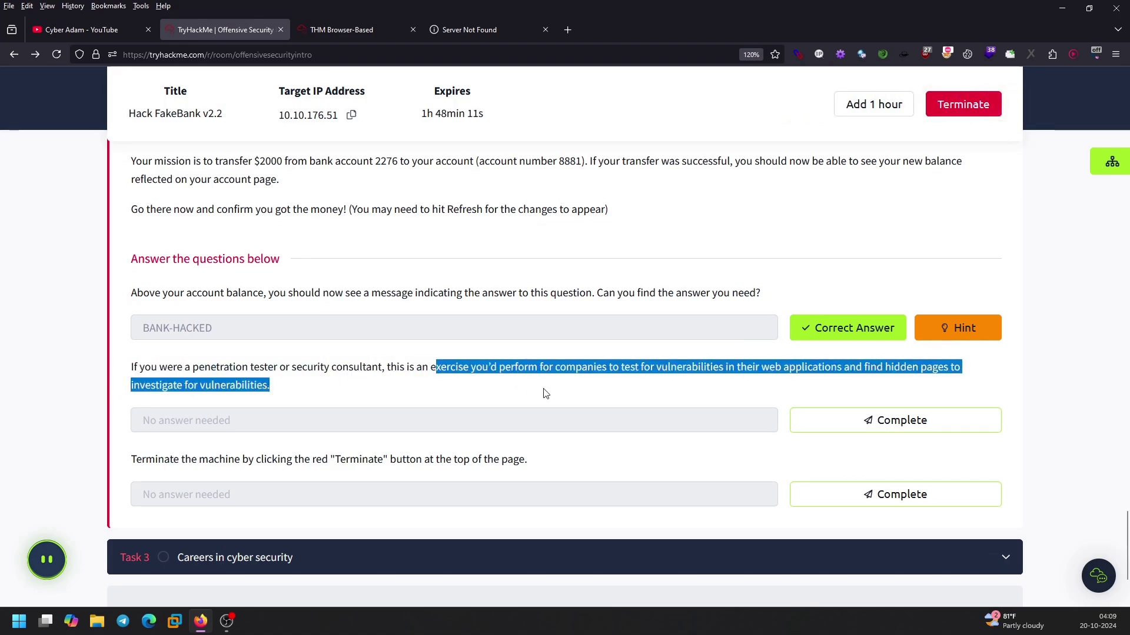
pyautogui.click(542, 391)
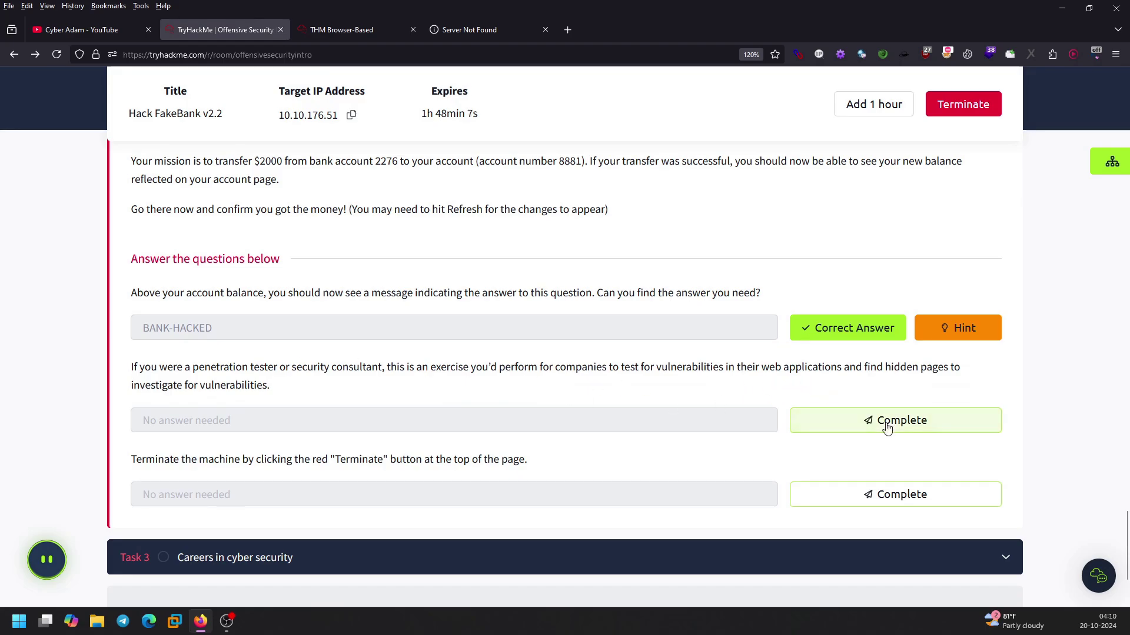
pyautogui.click(868, 422)
pyautogui.click(876, 494)
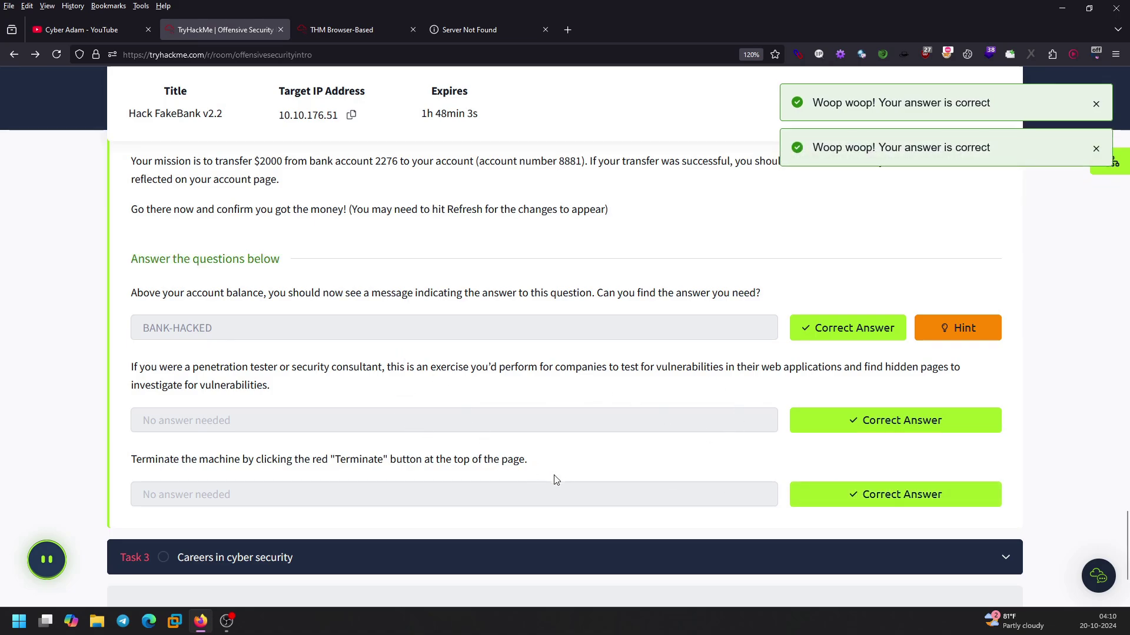
# - Terminate the Hack FakeBank v2.2 machine and confirm the termination
pyautogui.scroll(15, 565, 474)
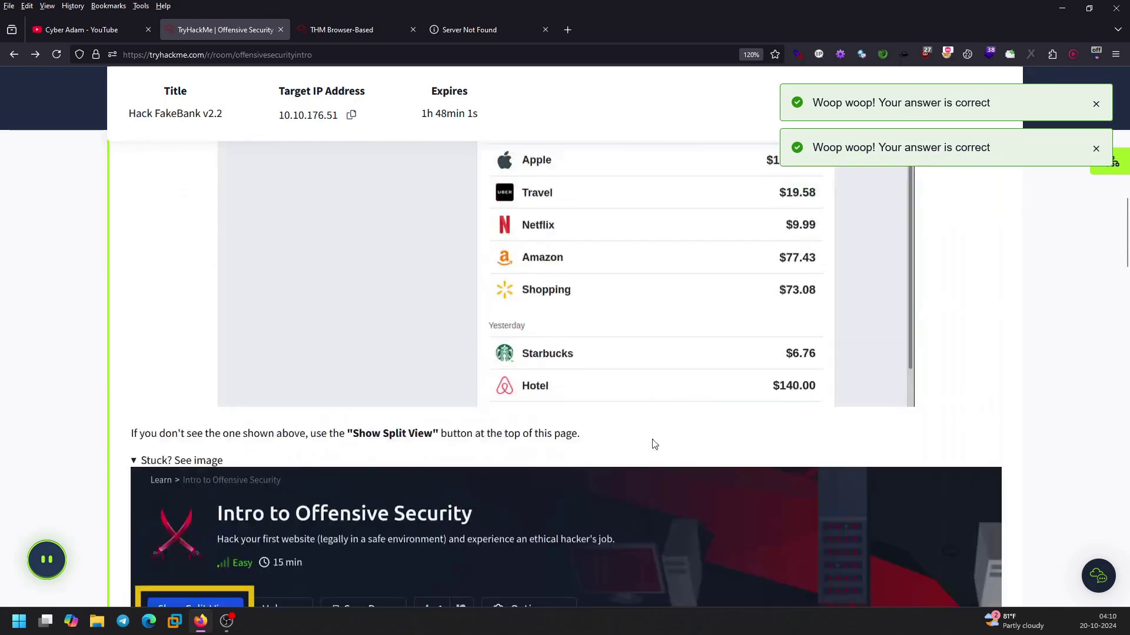
pyautogui.scroll(-4, 655, 444)
pyautogui.scroll(-6, 655, 444)
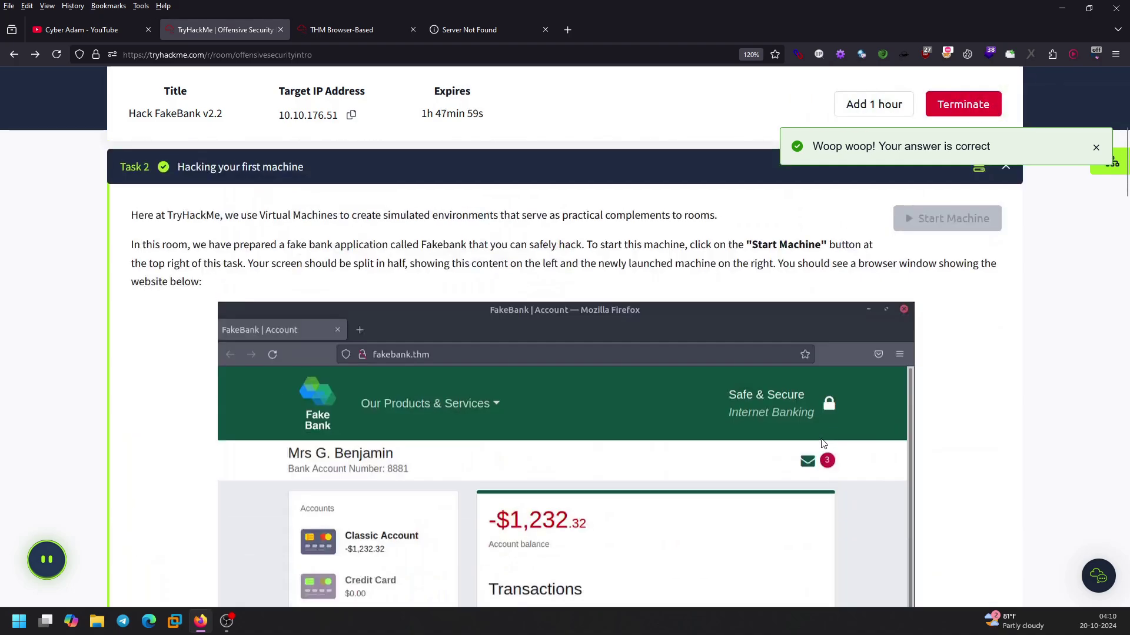
pyautogui.scroll(5, 822, 443)
pyautogui.click(956, 440)
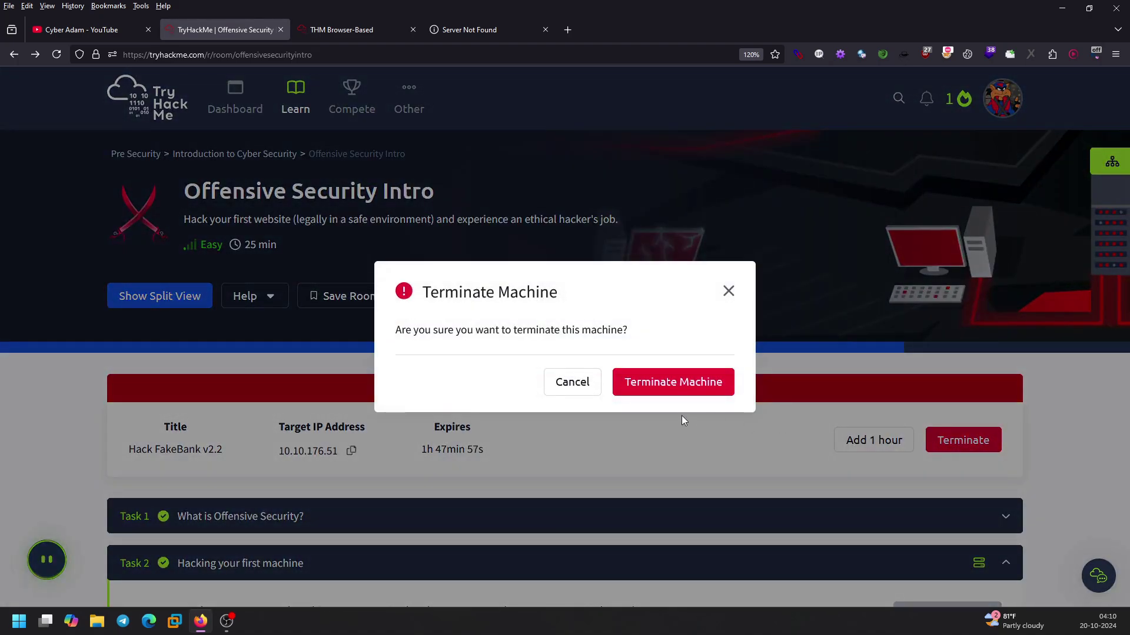
pyautogui.click(668, 387)
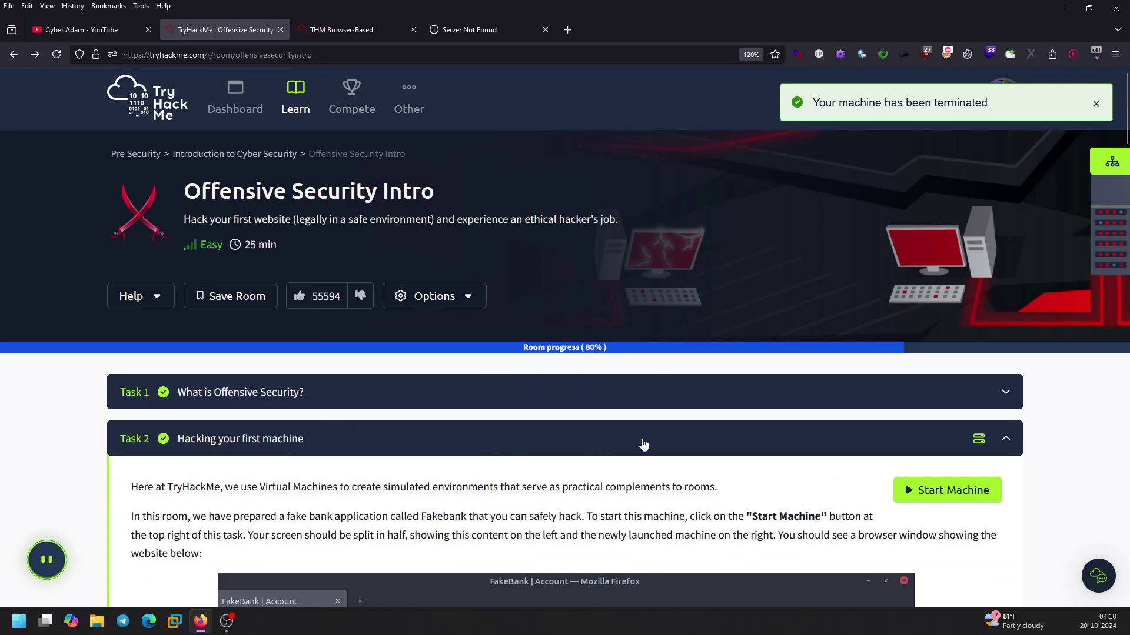
# - Review Task 2's final questions, including the instruction to terminate the machine
pyautogui.scroll(-15, 643, 444)
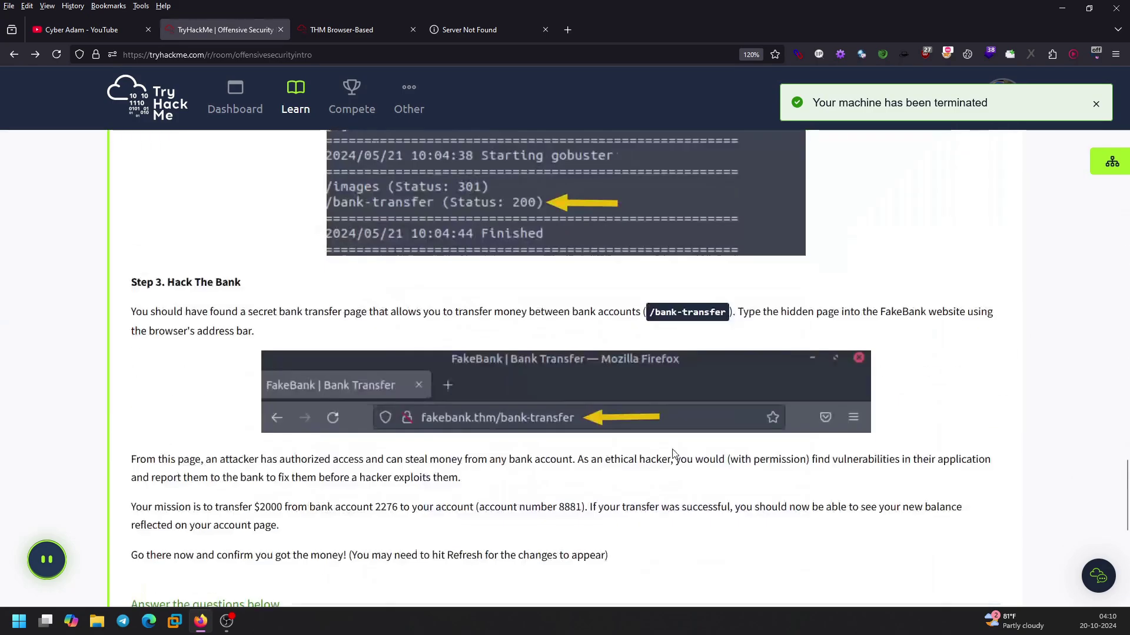
pyautogui.scroll(-10, 674, 453)
pyautogui.scroll(7, 669, 454)
pyautogui.scroll(-4, 665, 453)
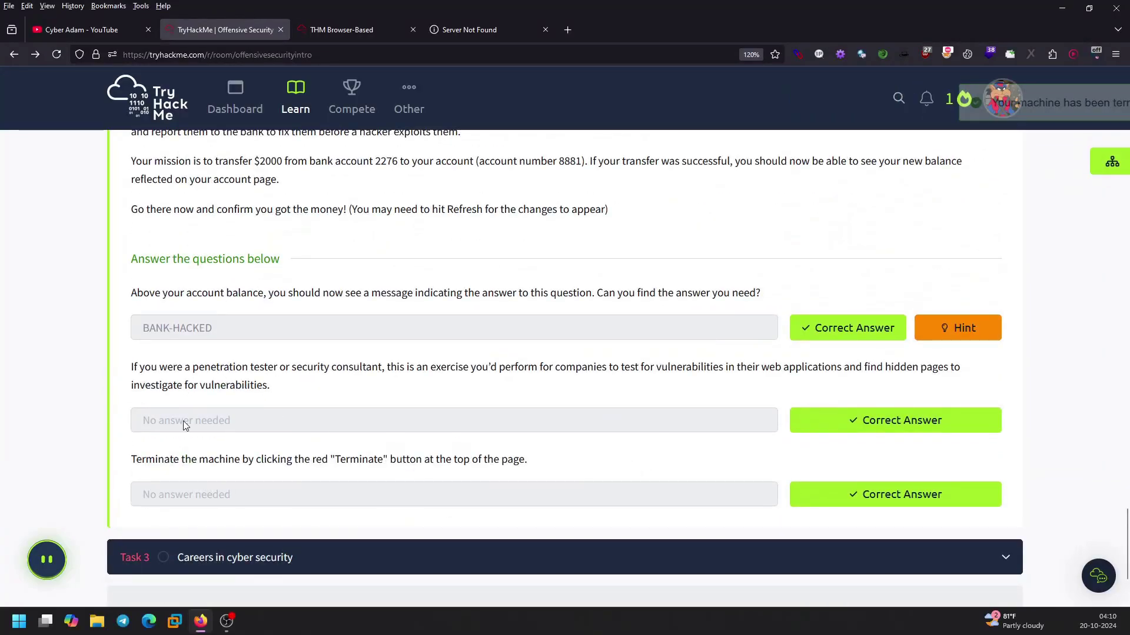
pyautogui.moveTo(126, 462); pyautogui.dragTo(549, 466)
pyautogui.click(384, 463)
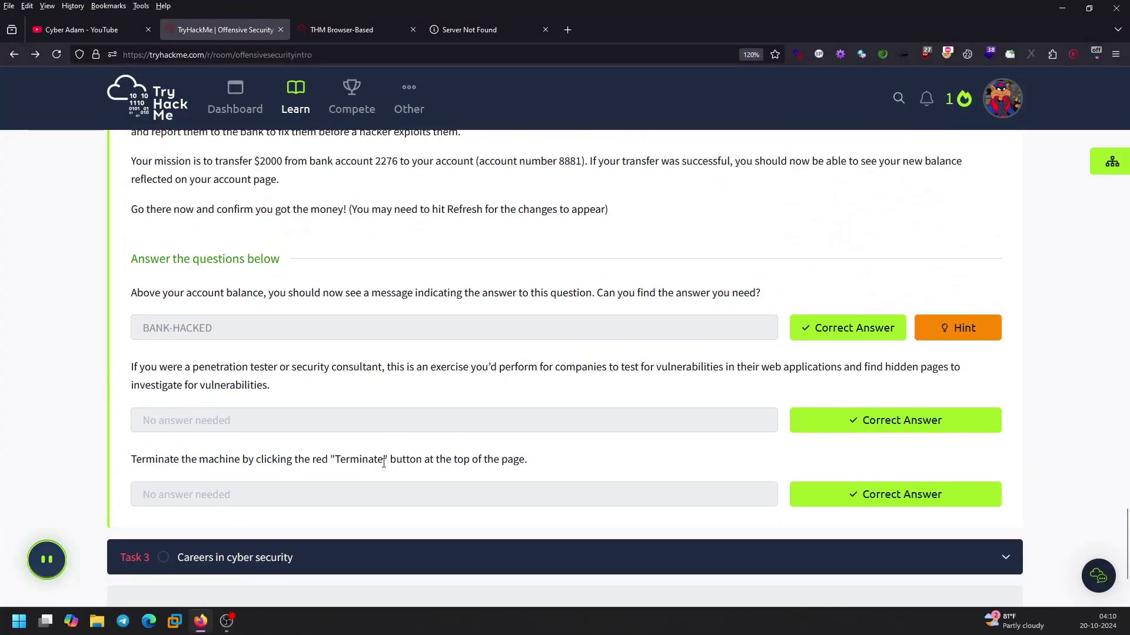
pyautogui.moveTo(384, 463); pyautogui.dragTo(566, 462)
pyautogui.click(563, 461)
# - Open Task 3, Careers in cyber security, read its text and mark its "Onwards to more learning!" question as complete
pyautogui.click(571, 556)
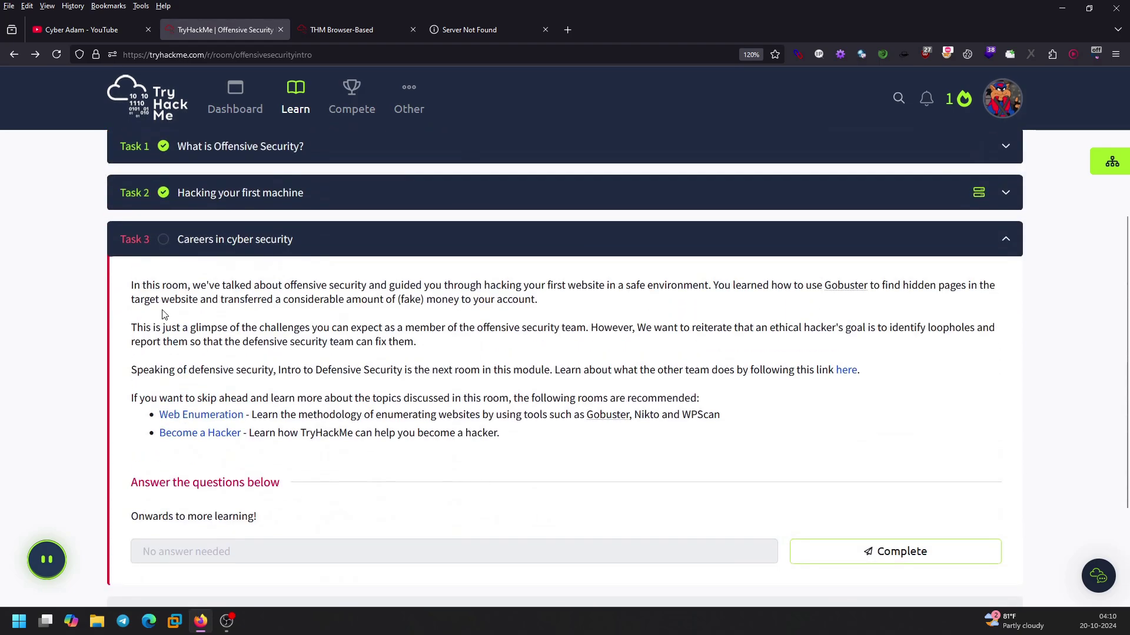
pyautogui.moveTo(112, 285); pyautogui.dragTo(668, 467)
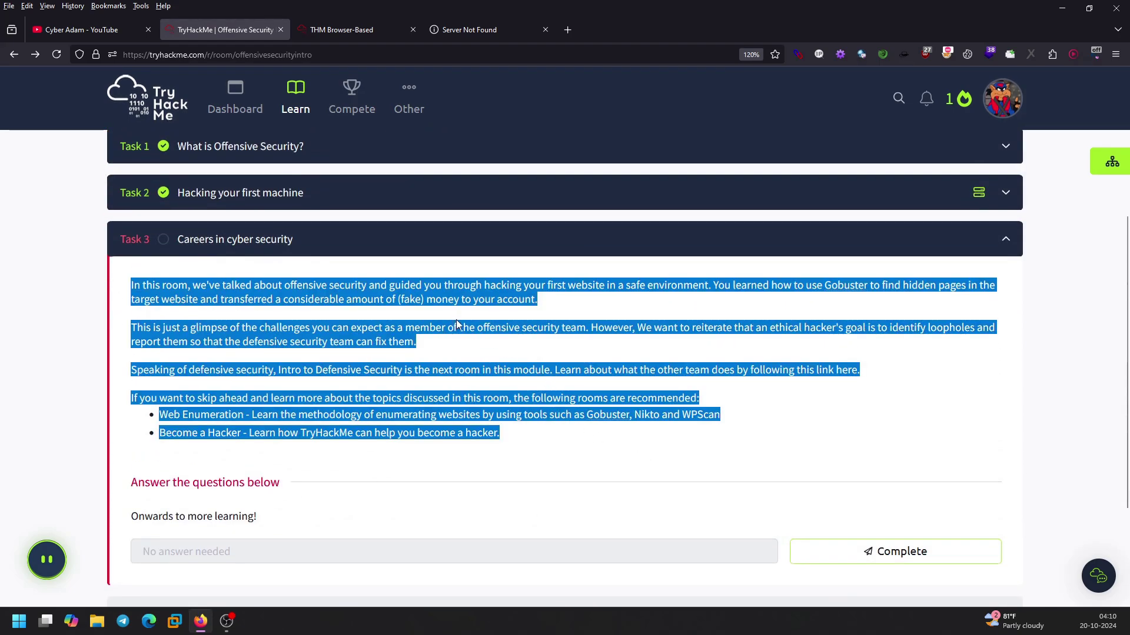
pyautogui.click(445, 292)
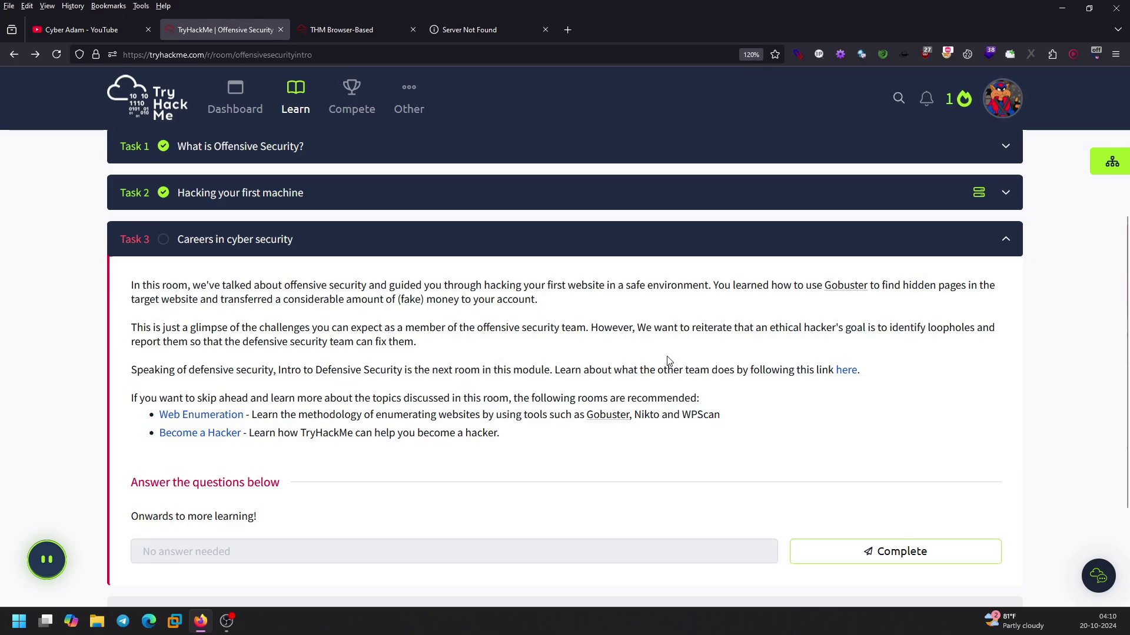
pyautogui.moveTo(196, 370); pyautogui.dragTo(502, 434)
pyautogui.click(821, 451)
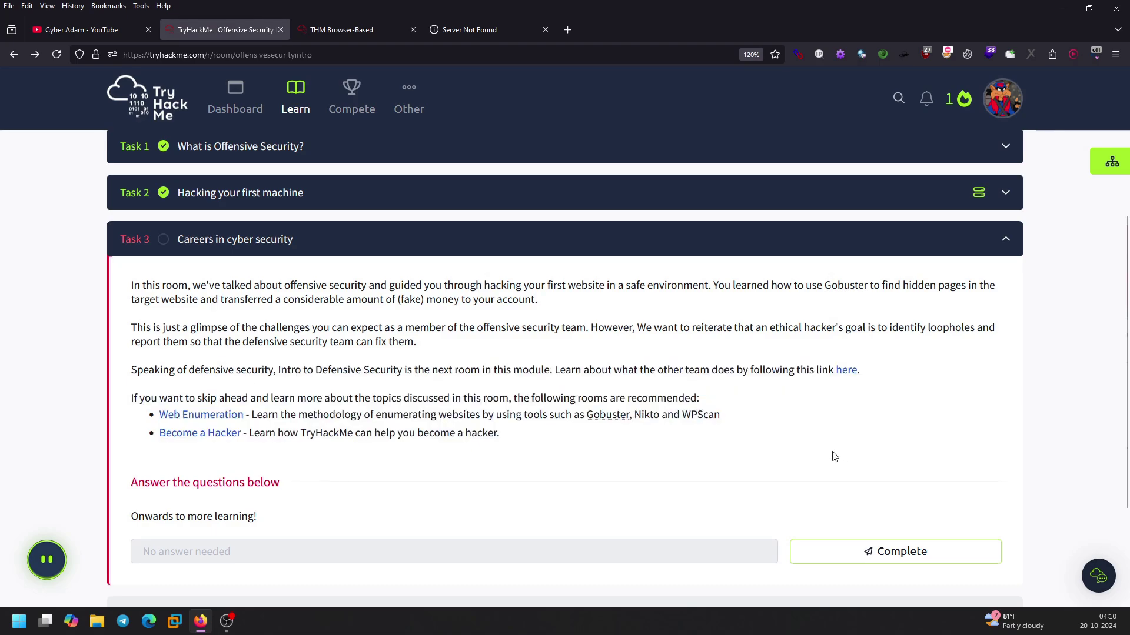
pyautogui.click(898, 558)
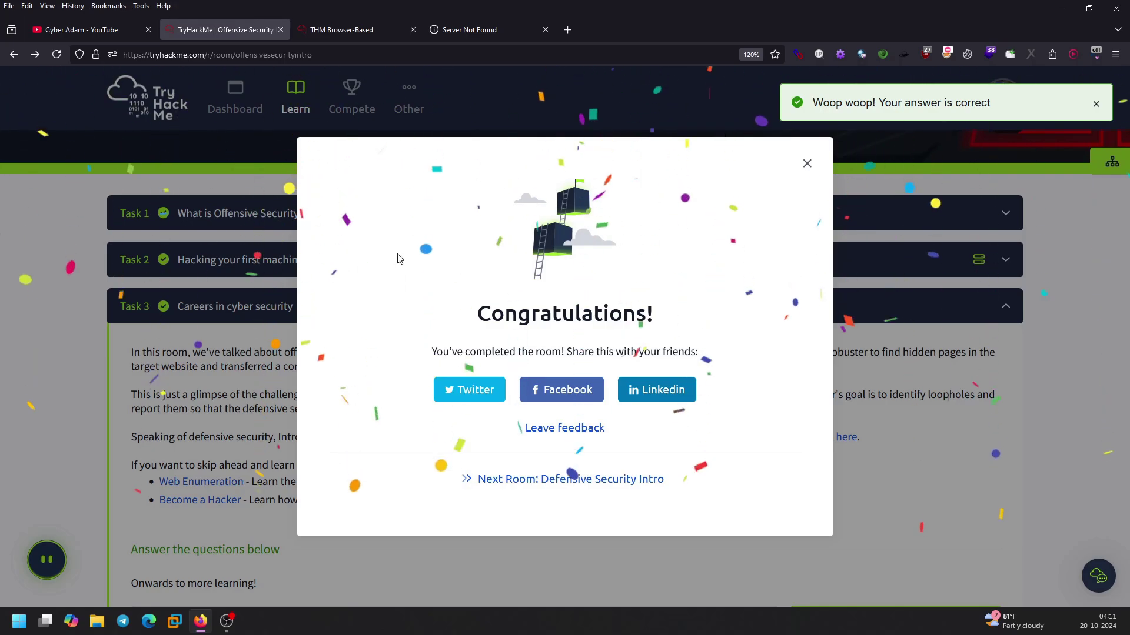
# - Read the room completion message and switch to the open YouTube channel page
pyautogui.moveTo(424, 350); pyautogui.dragTo(697, 348)
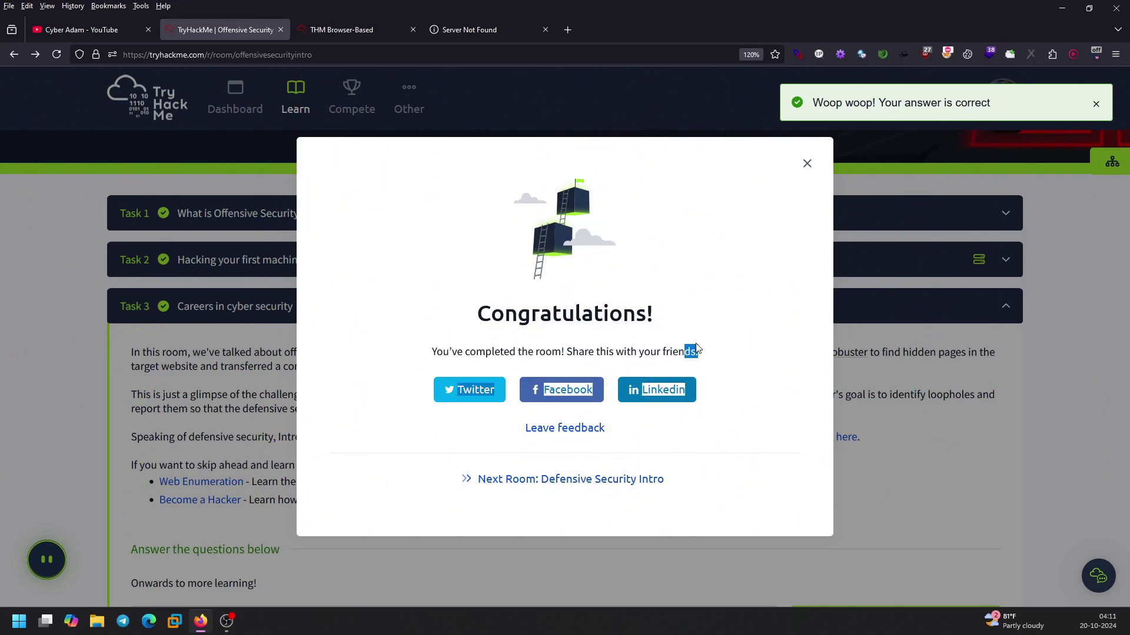
pyautogui.click(697, 348)
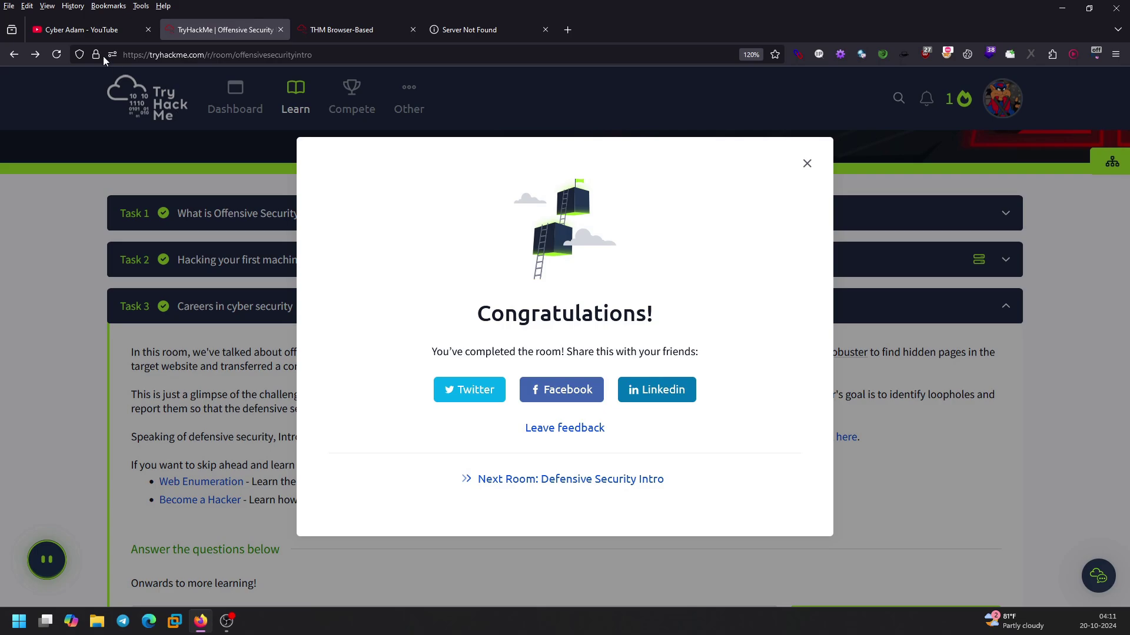
pyautogui.click(93, 23)
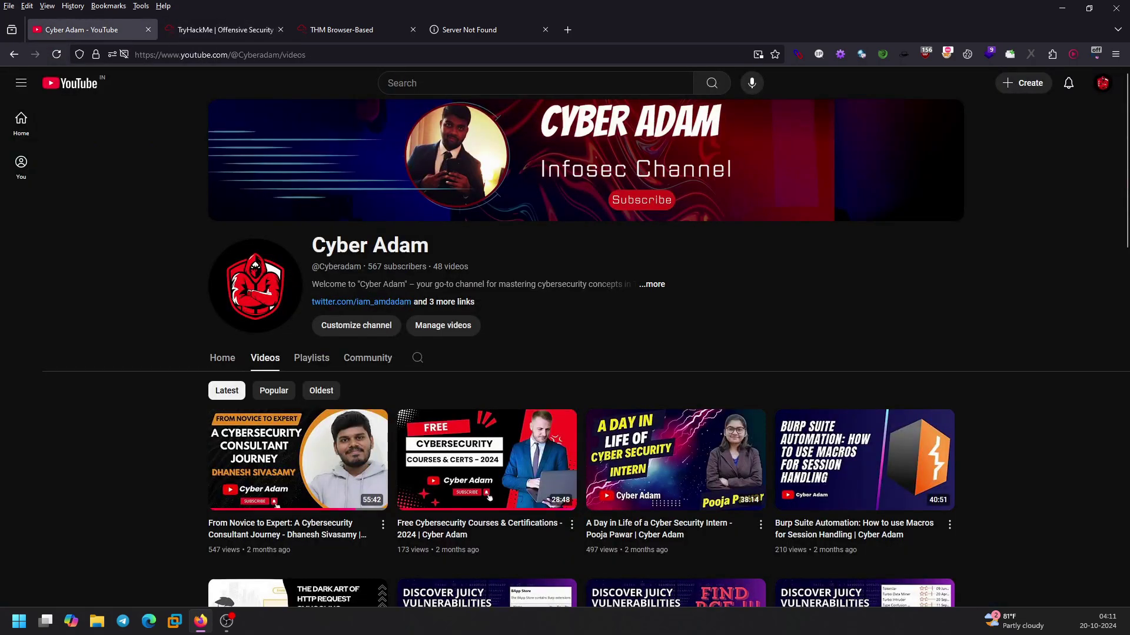